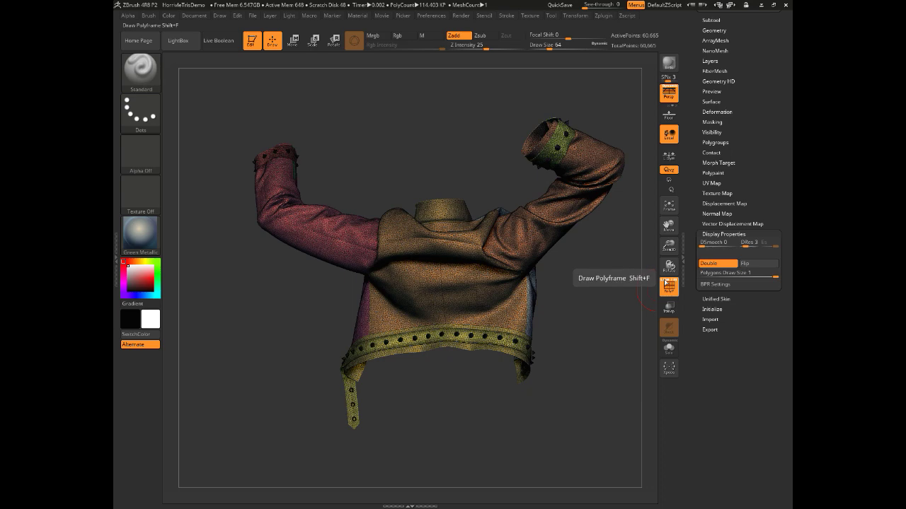
Examine the triangulated wireframe of the jacket mesh up close on the back and from the front.
alt+drag(590, 295, 591, 319)
alt+drag(278, 322, 264, 358)
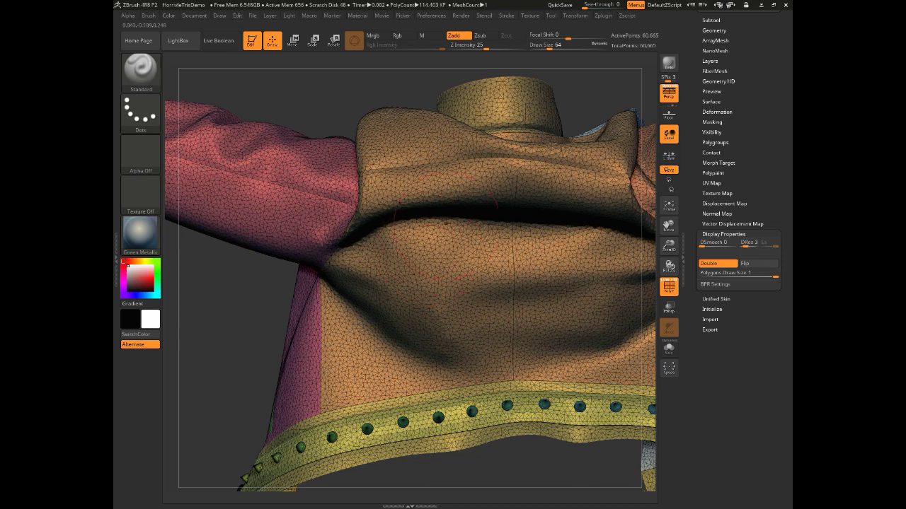
drag(247, 298, 251, 275)
alt+drag(239, 316, 259, 324)
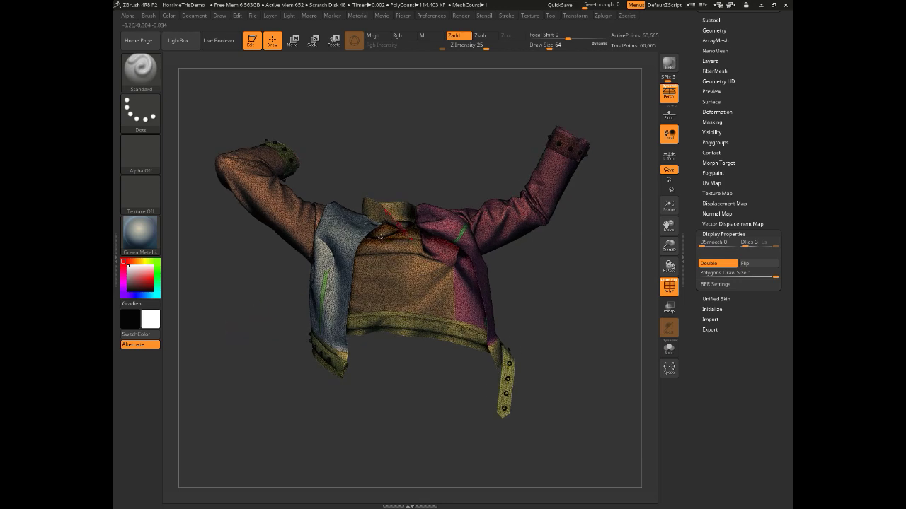
mouse_move(376, 158)
mouse_down()
mouse_move(468, 156)
mouse_move(420, 158)
mouse_up()
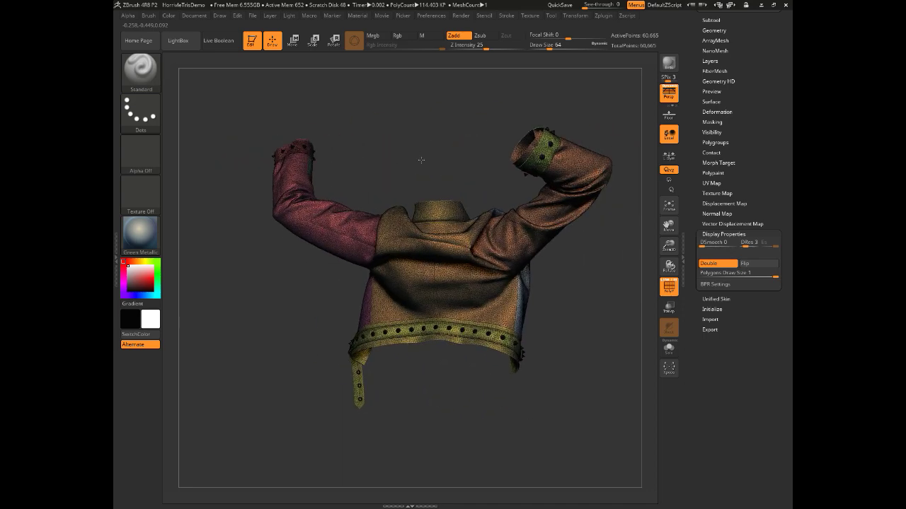
Turn off the jacket's polyframe display, subdivide the mesh to level 3, and inspect the seams across the back.
click(669, 286)
alt+drag(469, 122, 531, 273)
click(714, 31)
click(716, 106)
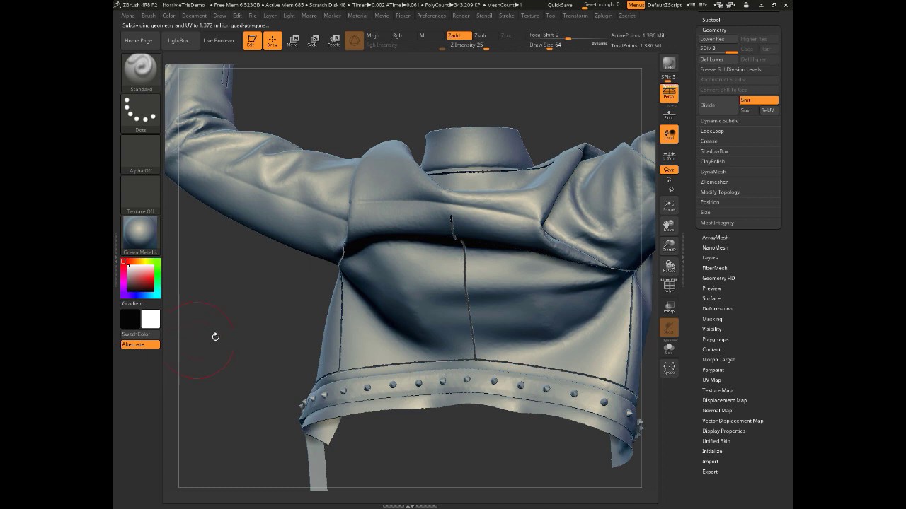
alt+drag(212, 338, 230, 366)
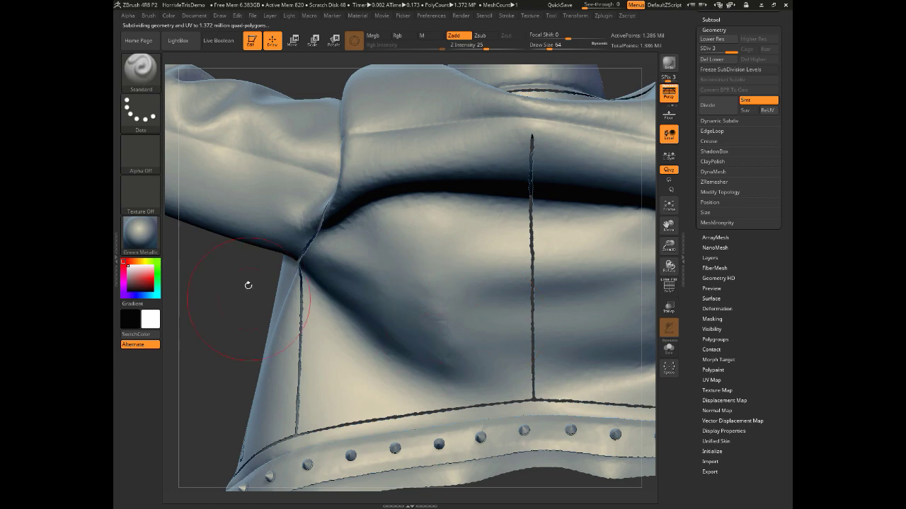
key(f)
drag(263, 317, 241, 343)
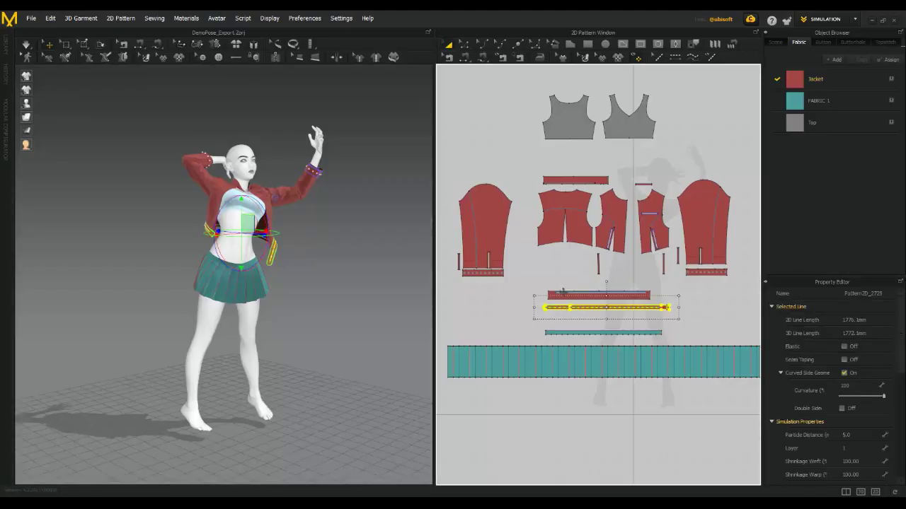
In Marvelous Designer, select all the red jacket pattern pieces, including the waistbands, cuffs, sleeves, body panels and collar.
scroll(535, 291, up, 3)
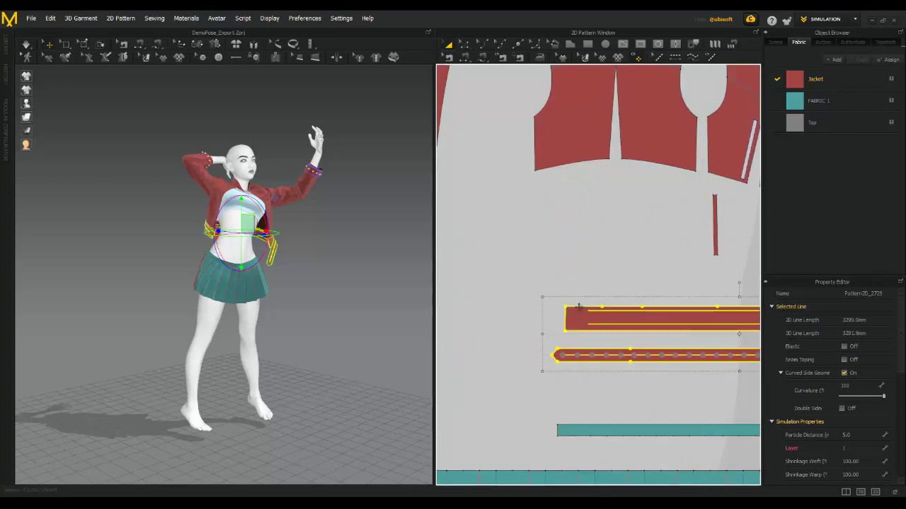
scroll(535, 291, down, 3)
shift+click(520, 273)
shift+click(719, 268)
shift+drag(700, 245, 615, 273)
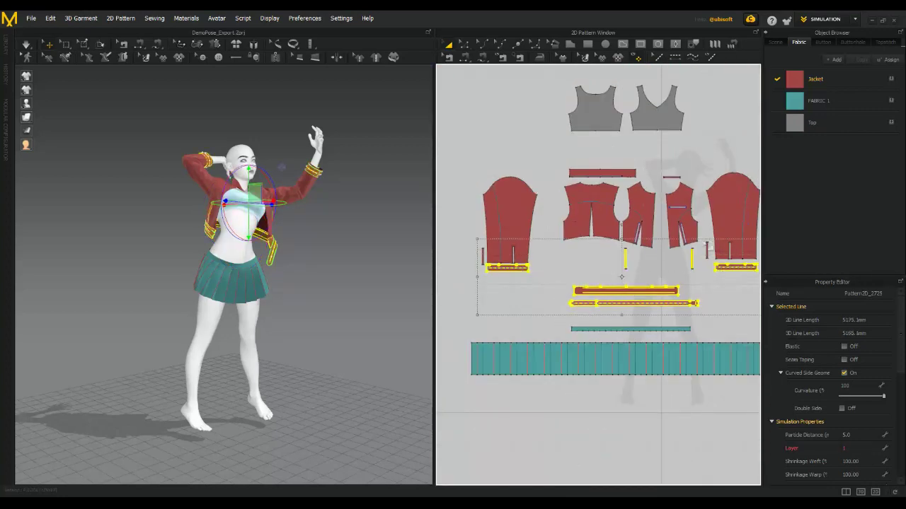
shift+click(515, 223)
shift+drag(542, 142, 764, 265)
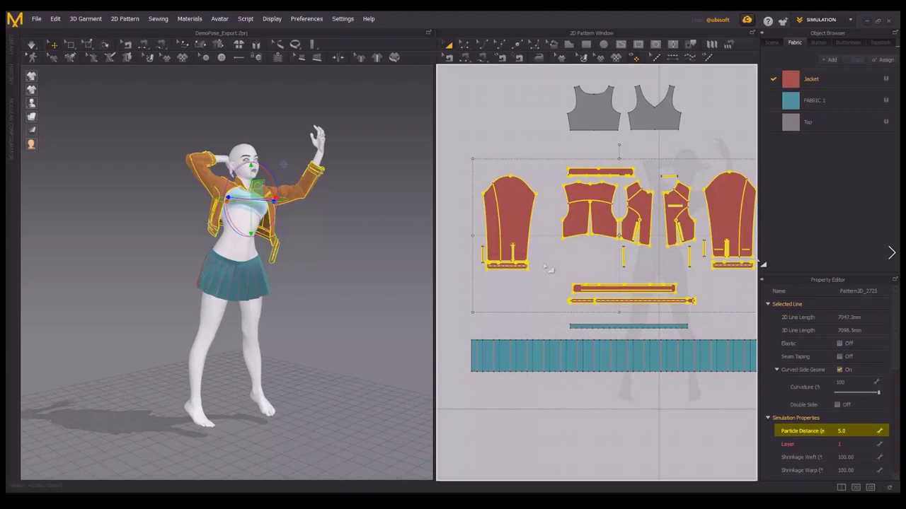
scroll(548, 269, down, 3)
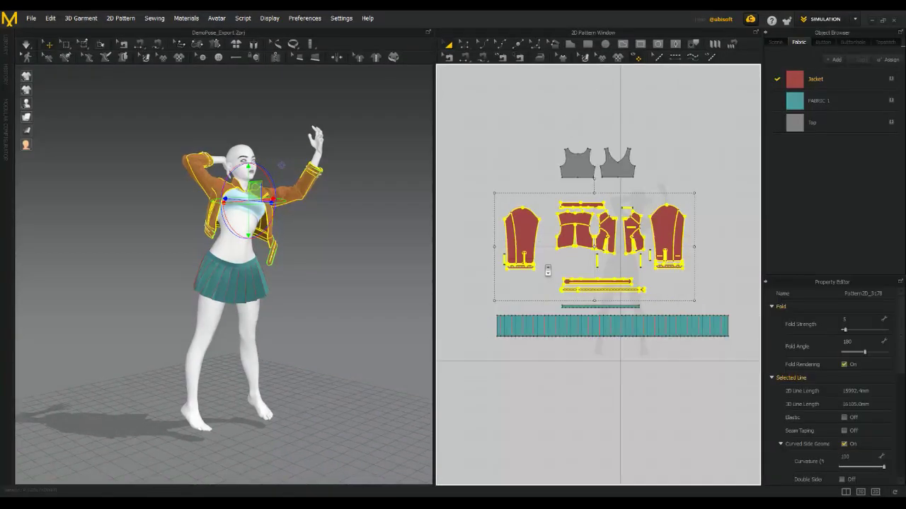
scroll(547, 271, up, 2)
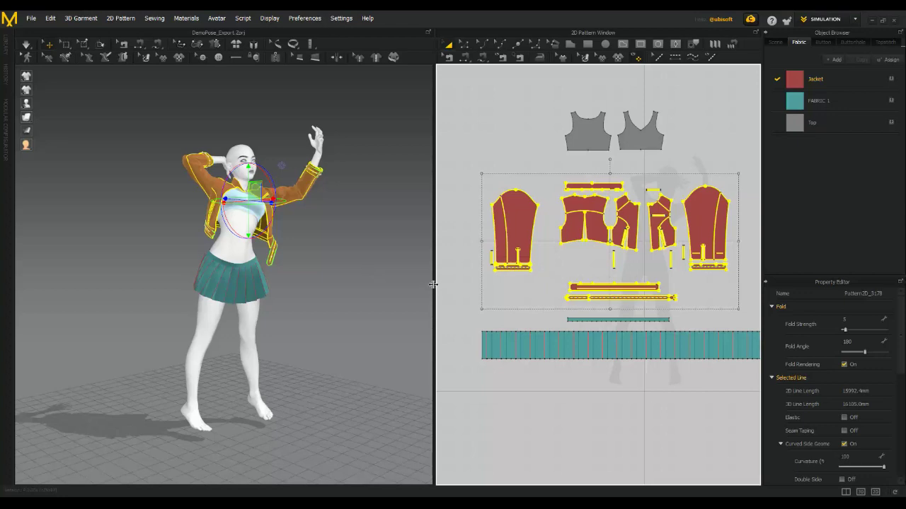
Convert the selected jacket patterns to a quad mesh with Quadrangulate and check the garment from behind.
drag(434, 288, 401, 287)
middle_click(307, 317)
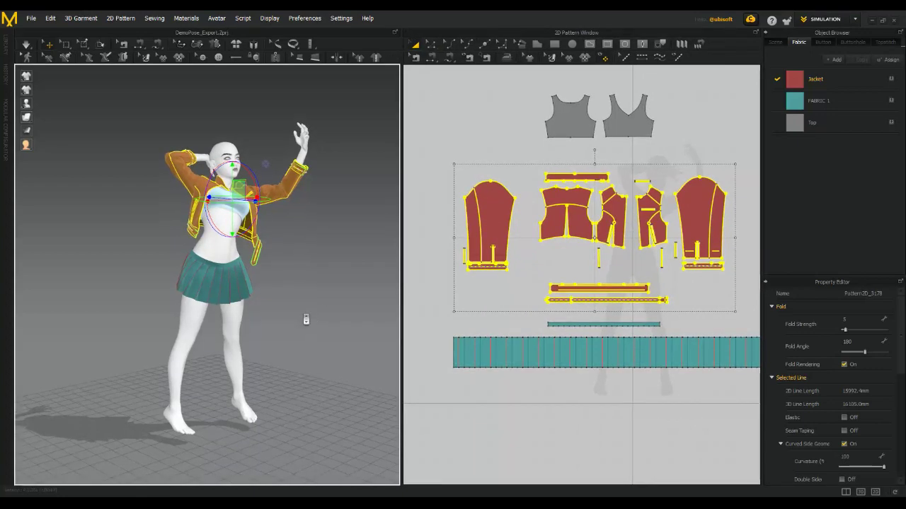
scroll(312, 320, down, 1)
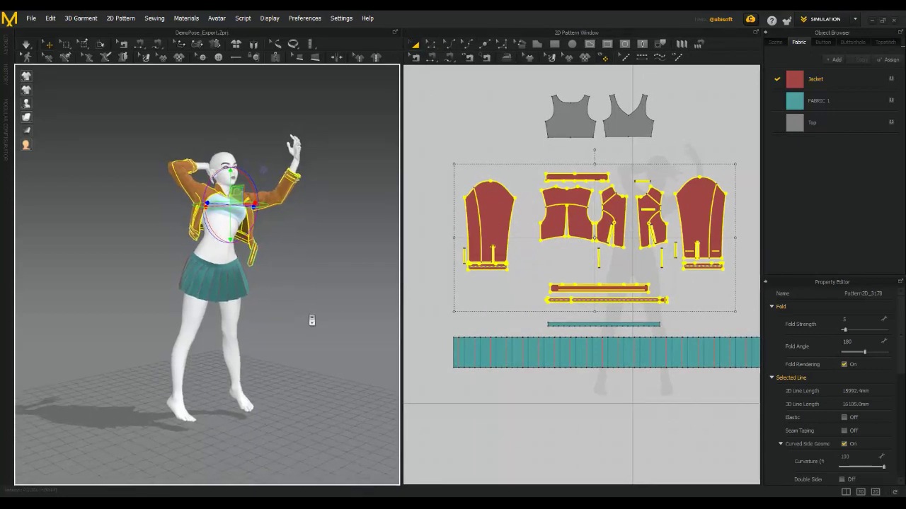
right_drag(311, 320, 348, 326)
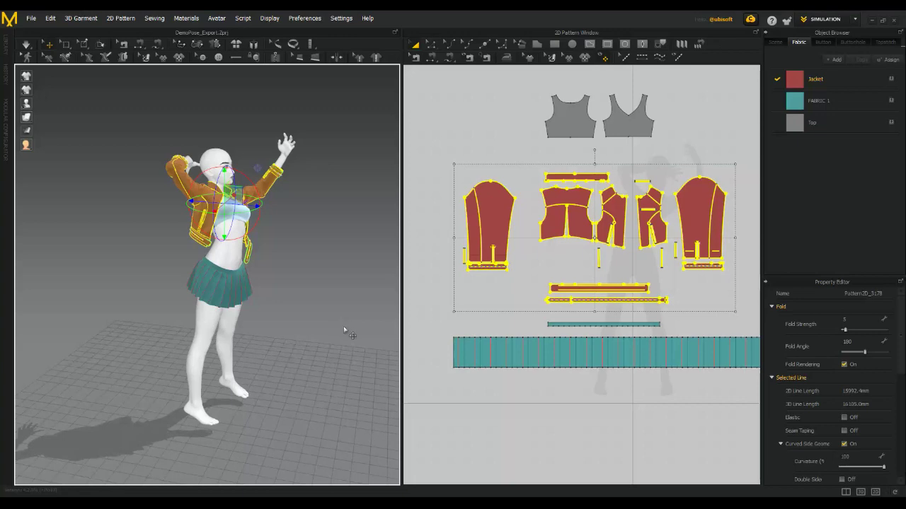
click(51, 20)
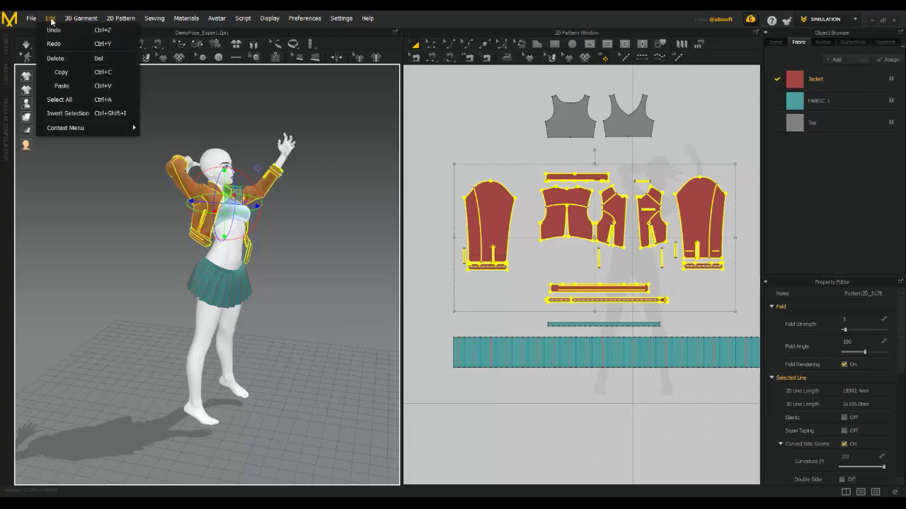
mouse_move(65, 127)
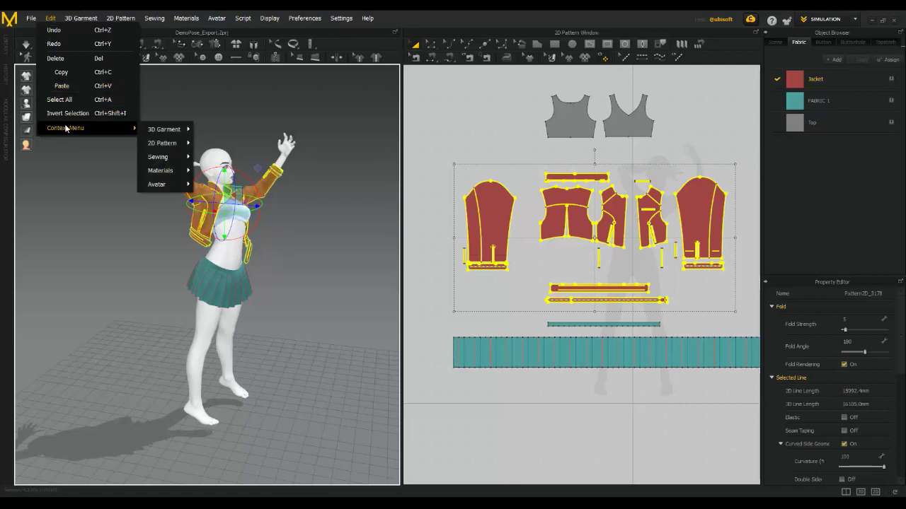
mouse_move(163, 129)
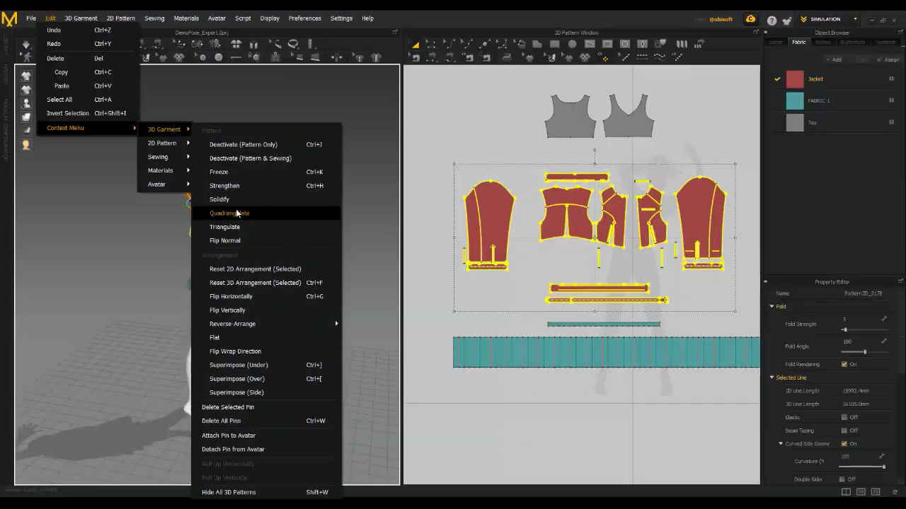
click(244, 209)
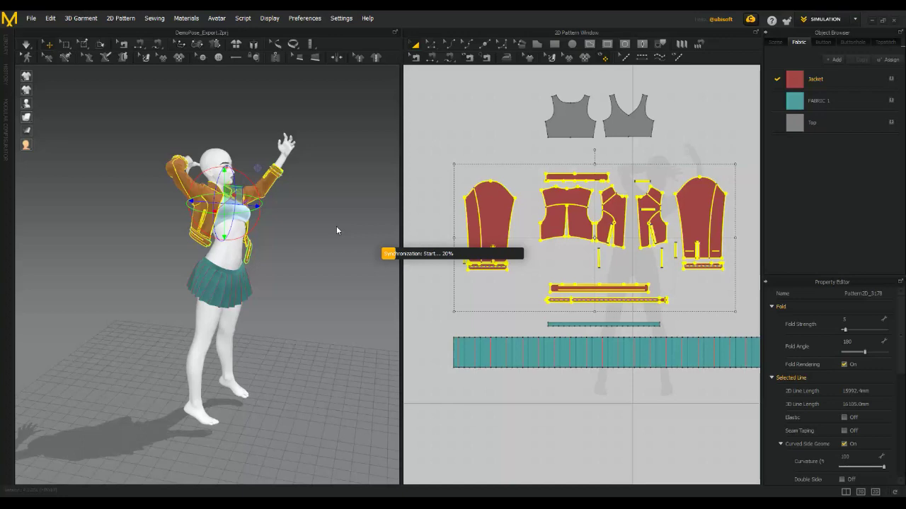
click(337, 228)
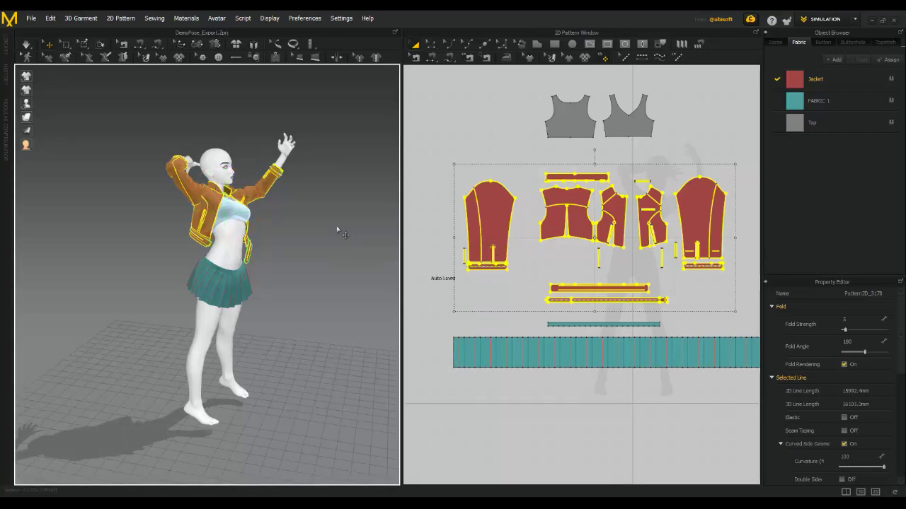
right_drag(337, 228, 473, 461)
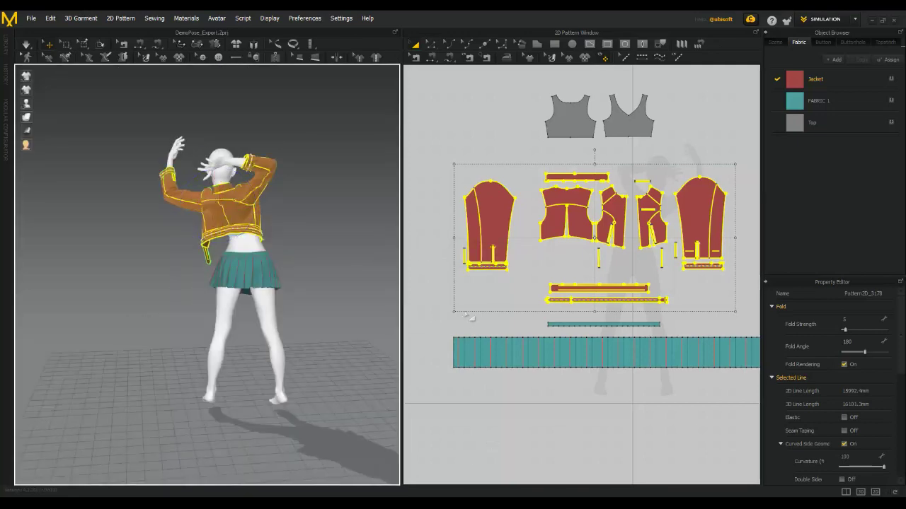
Start exporting only the selected jacket patterns with the OBJ (Selected) option.
click(31, 18)
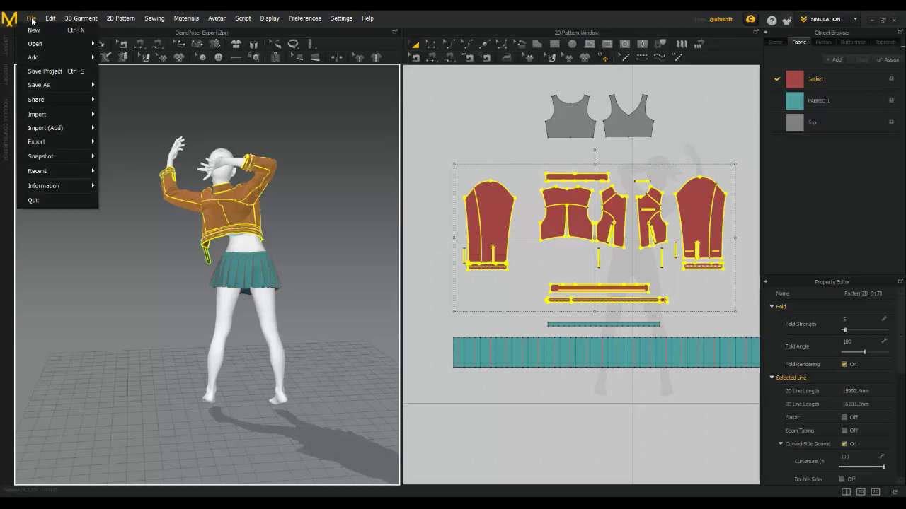
mouse_move(80, 144)
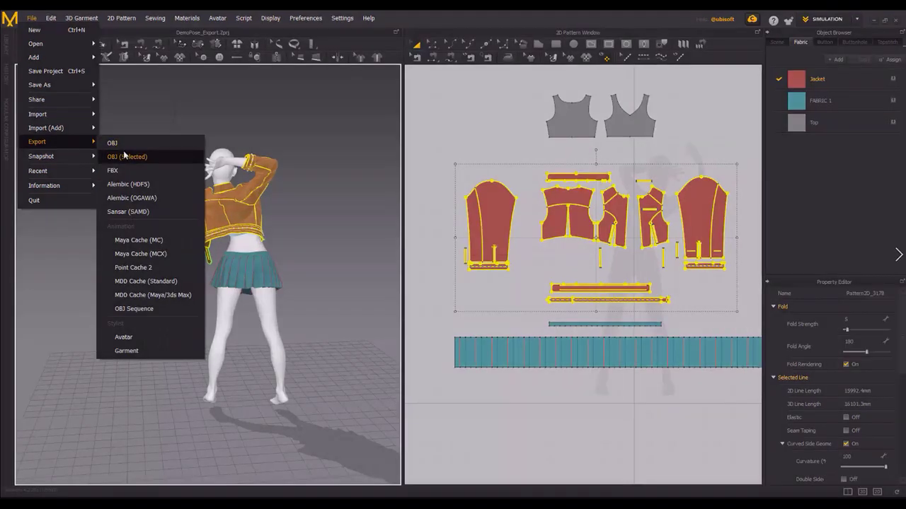
click(125, 155)
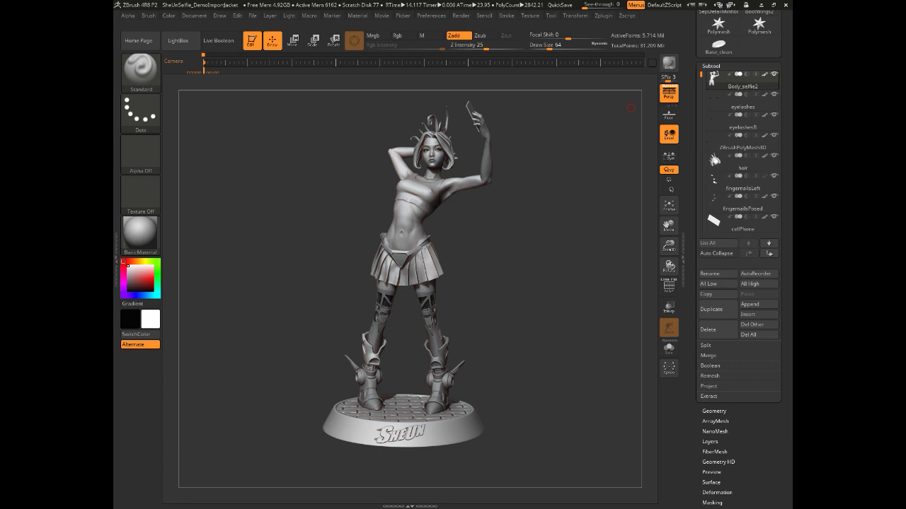
In ZBrush, use SubTool Master's MultiAppend to add the Jacket file from the SheUn_Selfie Part 18 Models folder to the figure.
click(604, 16)
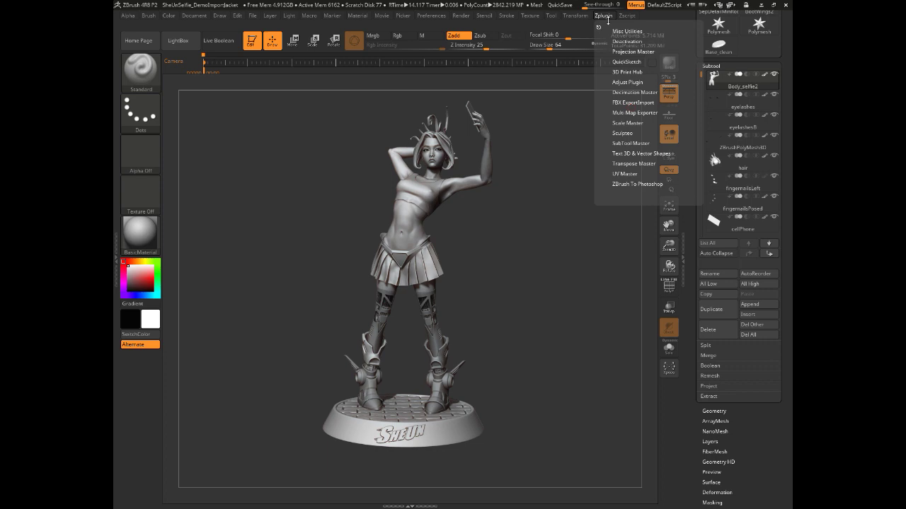
click(620, 143)
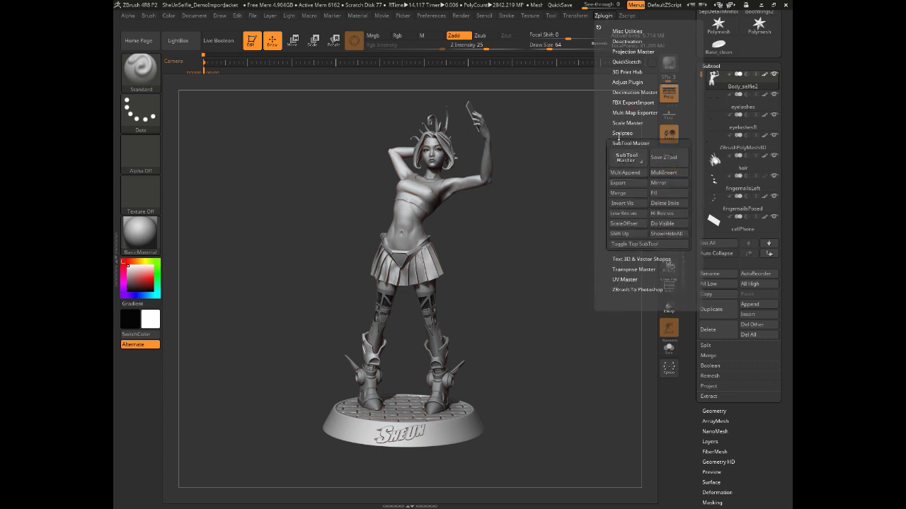
click(621, 174)
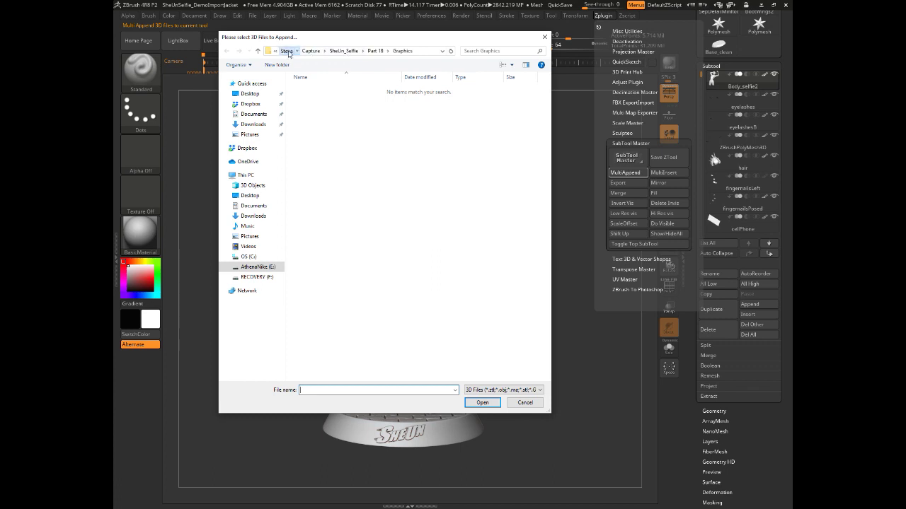
click(287, 51)
double_click(307, 99)
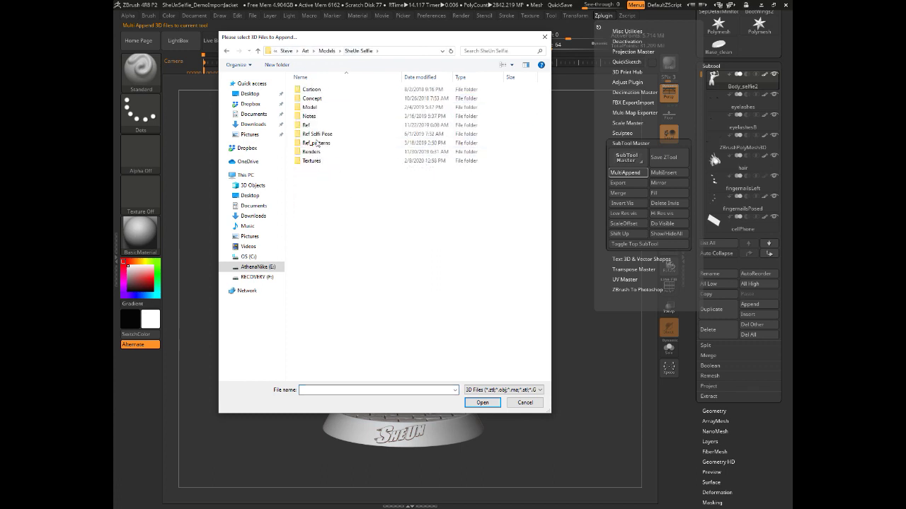
click(305, 127)
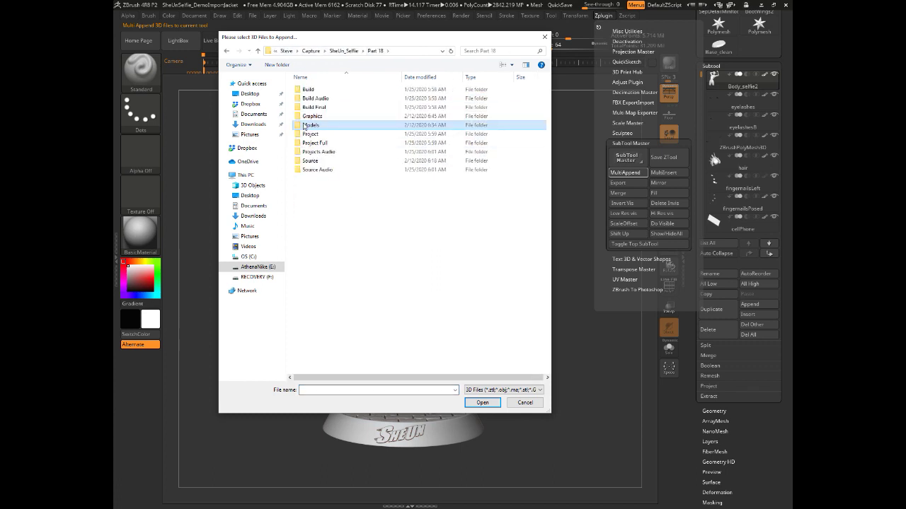
double_click(304, 125)
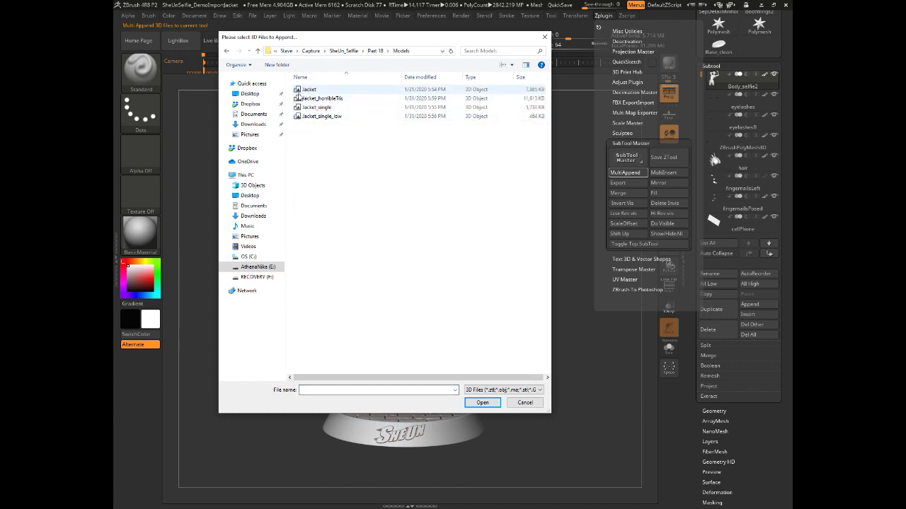
click(306, 90)
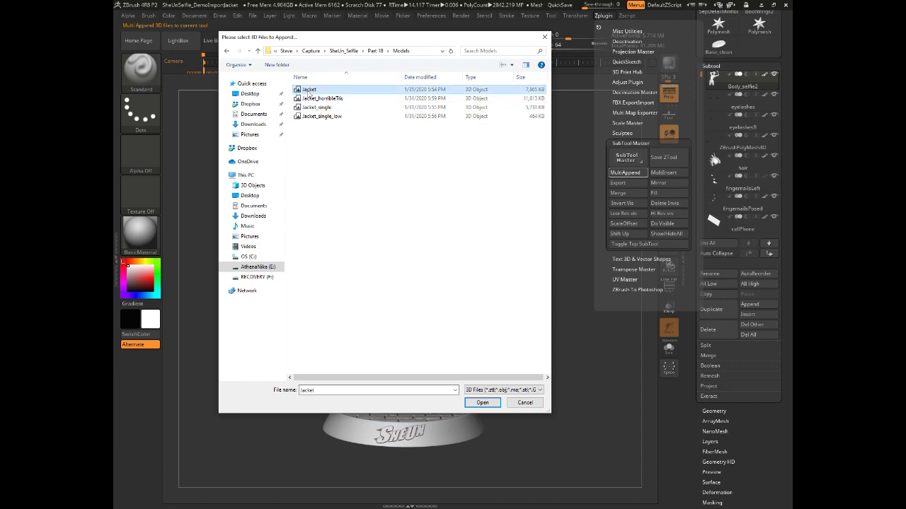
click(482, 402)
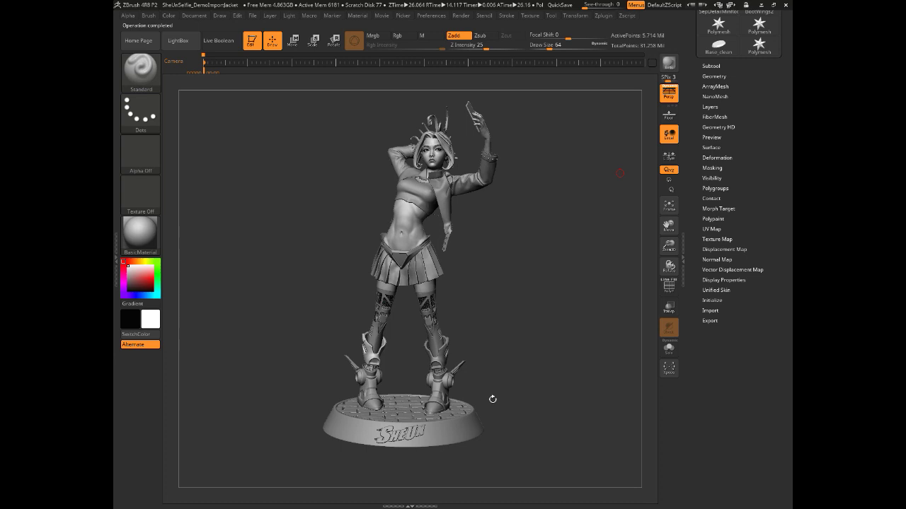
Select the appended Jacket subtool at the end of the subtool list and hide all the other subtools.
mouse_move(547, 250)
mouse_down()
mouse_move(574, 273)
mouse_move(526, 264)
mouse_move(551, 247)
mouse_up()
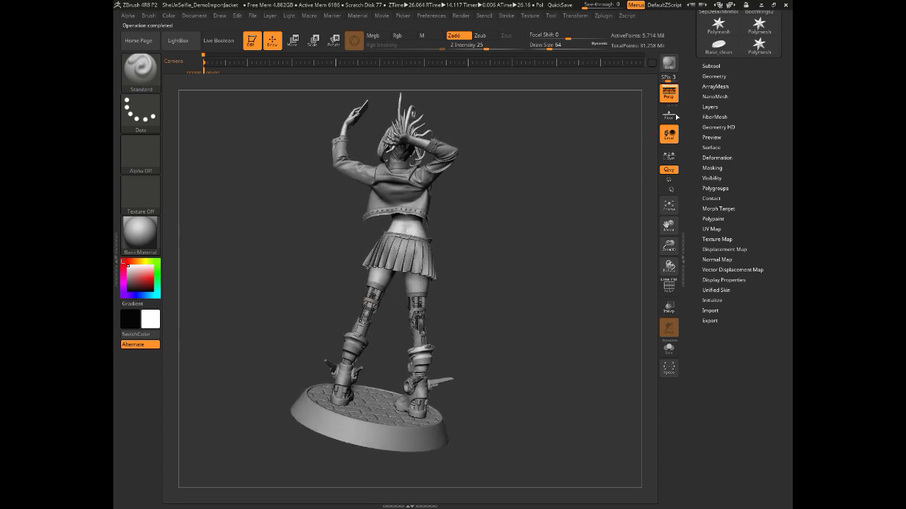
click(718, 65)
click(700, 233)
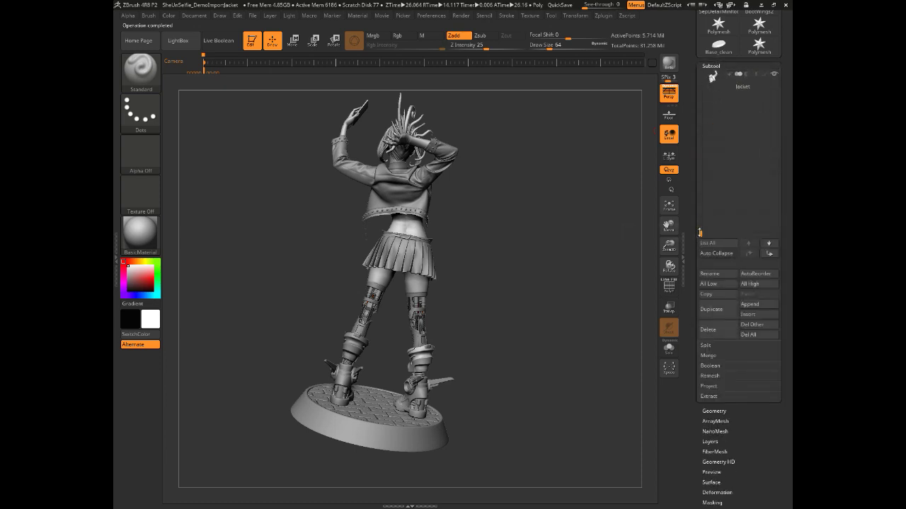
click(767, 101)
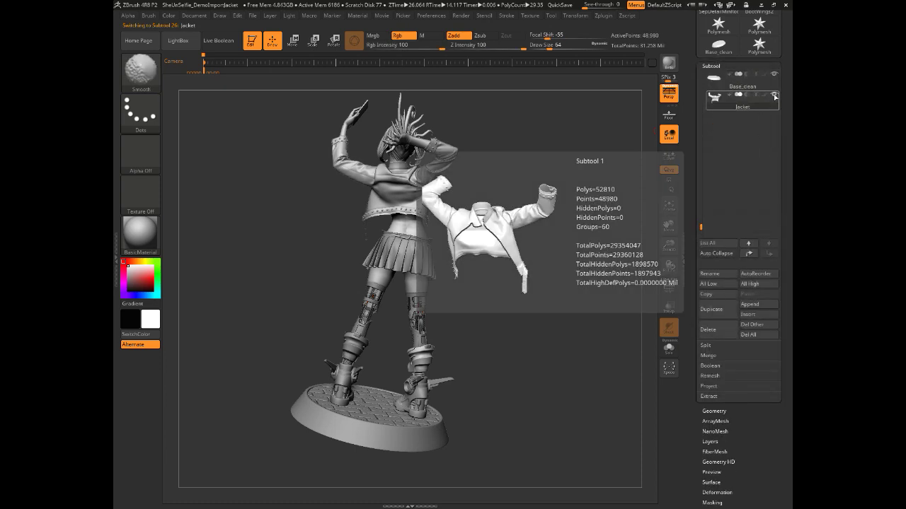
shift+click(774, 94)
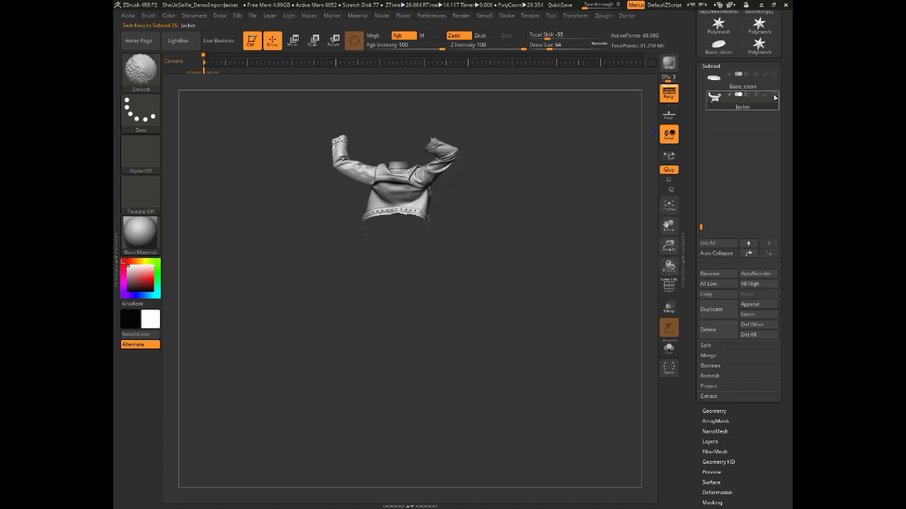
Show the jacket's polyframe and examine its quad topology and polygroups up close from behind.
alt+drag(571, 189, 587, 376)
alt+drag(585, 289, 589, 386)
alt+drag(585, 314, 610, 340)
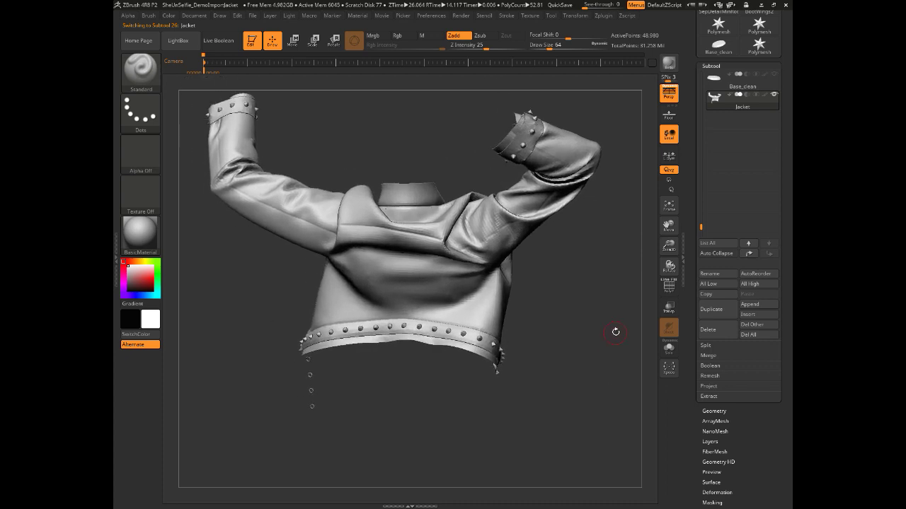
click(665, 289)
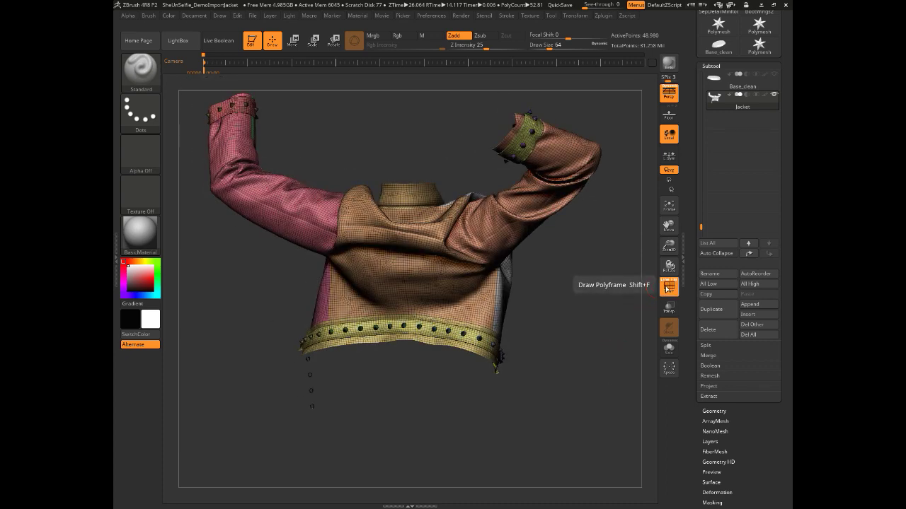
drag(590, 295, 605, 347)
alt+drag(391, 327, 398, 420)
alt+drag(216, 225, 403, 222)
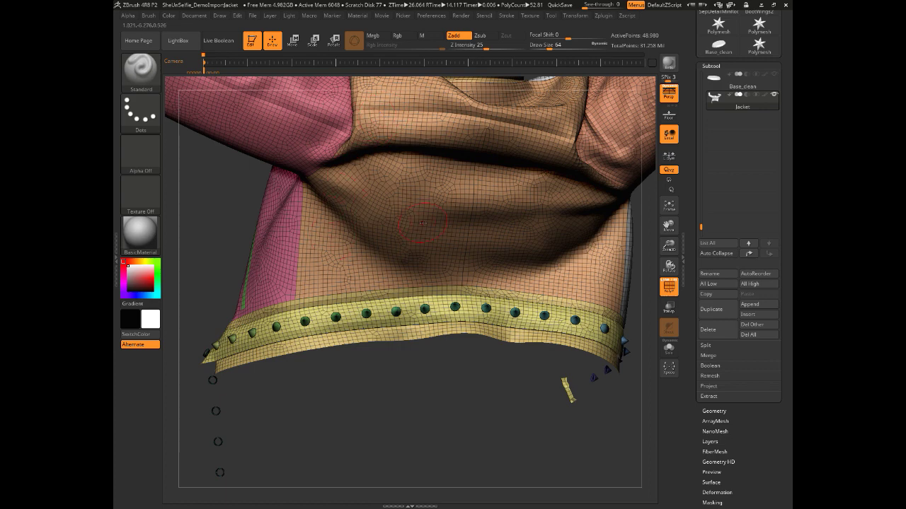
alt+drag(458, 384, 439, 378)
Try subdividing the jacket up to level 3 and check its back seams with the polyframe hidden.
click(705, 411)
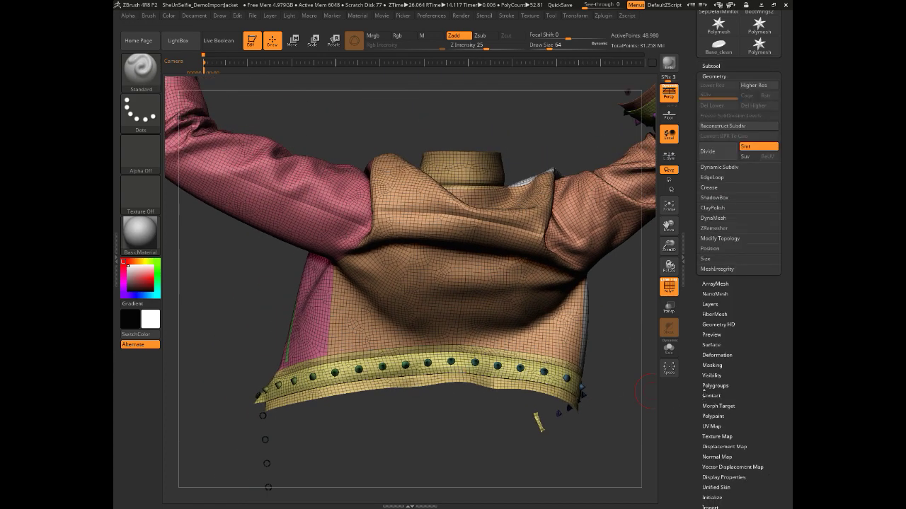
click(731, 156)
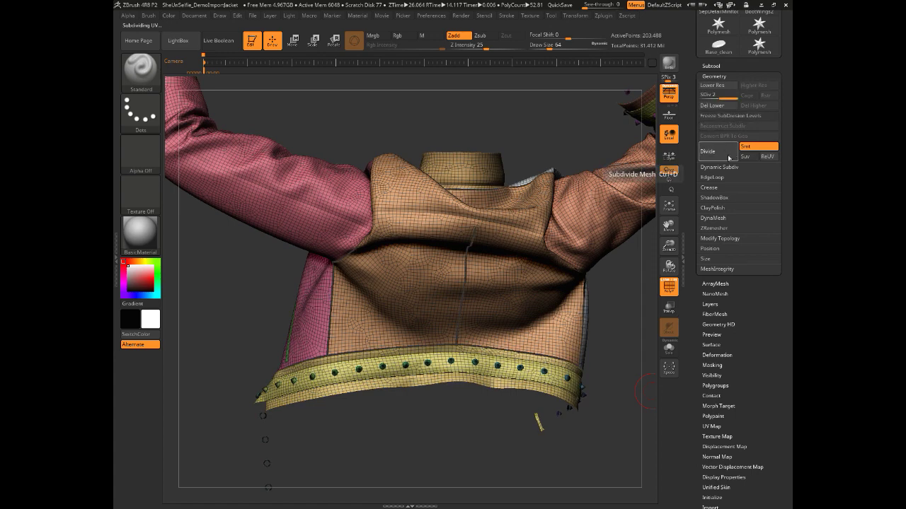
click(669, 286)
drag(439, 467, 459, 349)
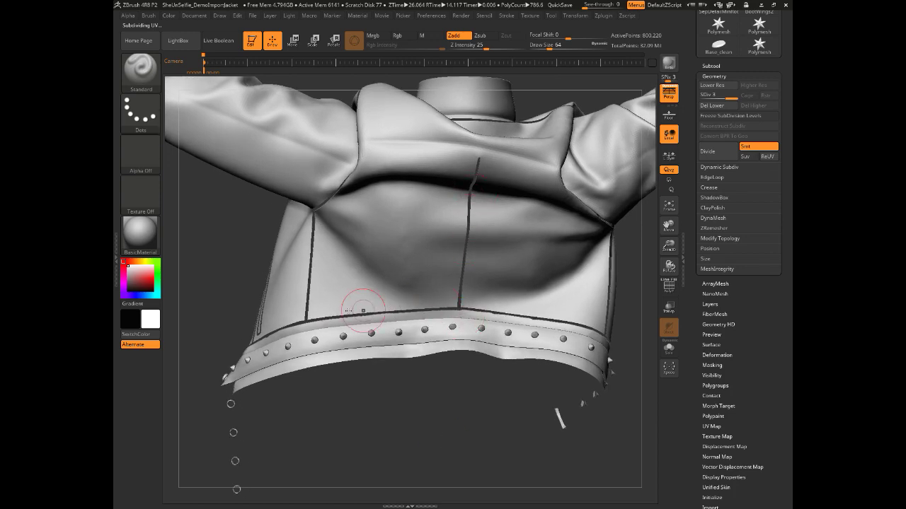
drag(427, 432, 574, 296)
Undo both jacket subdivisions and show the polyframe again.
key(ctrl+z)
key(ctrl+z)
mouse_move(577, 293)
mouse_down()
mouse_move(577, 311)
mouse_move(584, 290)
mouse_up()
click(667, 286)
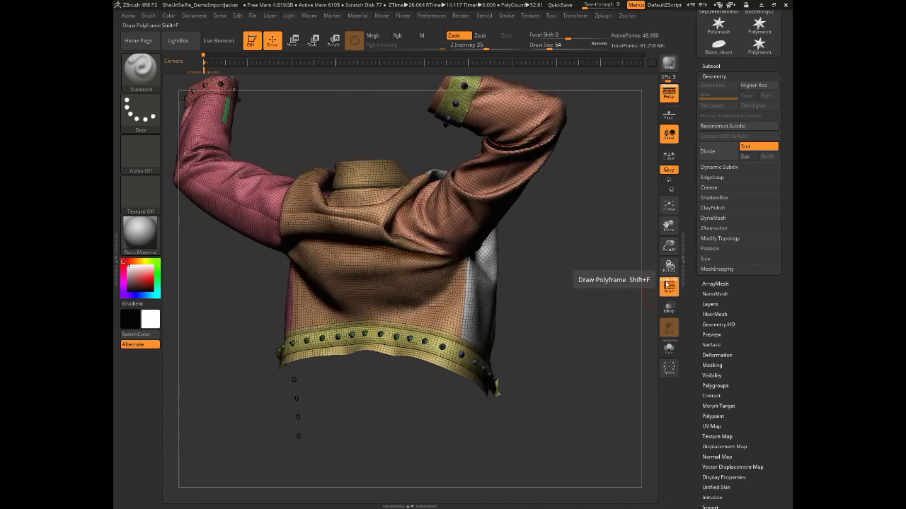
Subdivide the jacket once to inspect the seams between its front pattern pieces, and undo the division.
click(667, 286)
mouse_move(606, 308)
mouse_down()
mouse_move(587, 314)
mouse_move(540, 303)
mouse_up()
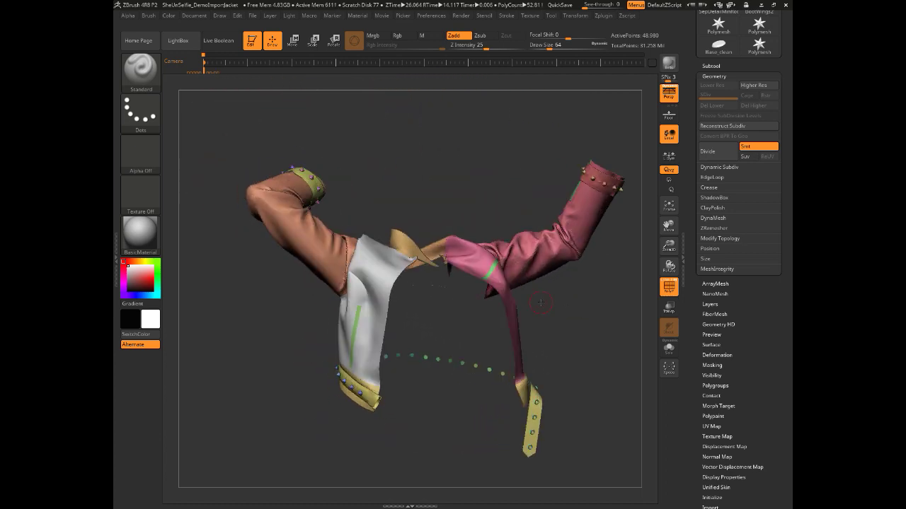
drag(281, 318, 258, 339)
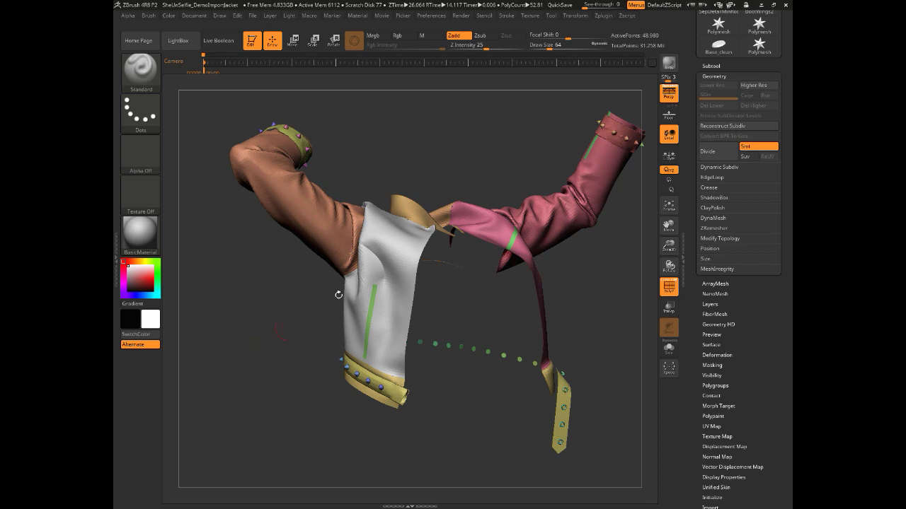
click(707, 151)
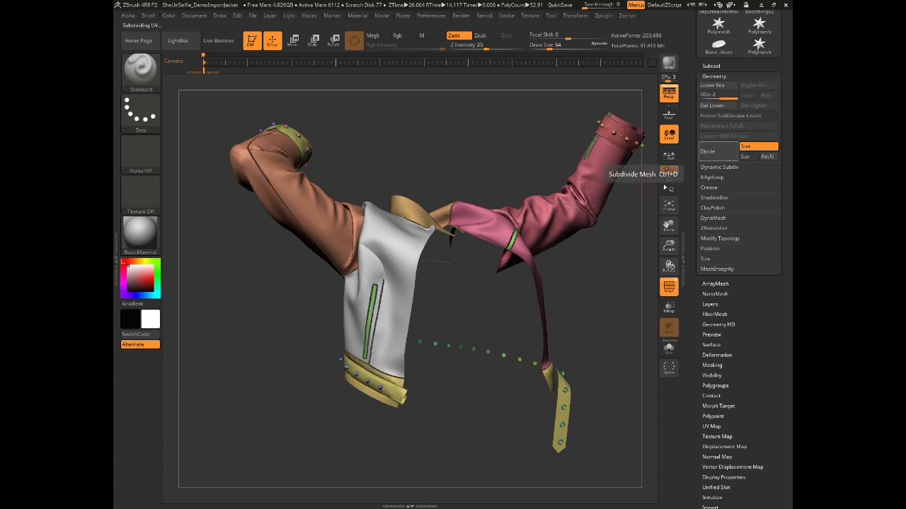
mouse_move(289, 278)
mouse_down()
mouse_move(259, 305)
mouse_move(277, 301)
mouse_move(255, 307)
mouse_move(290, 295)
mouse_up()
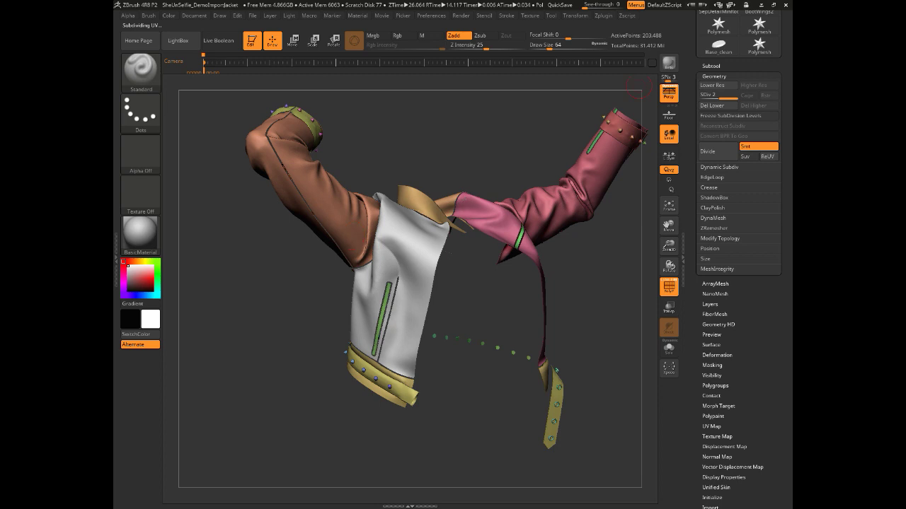
key(shift+d)
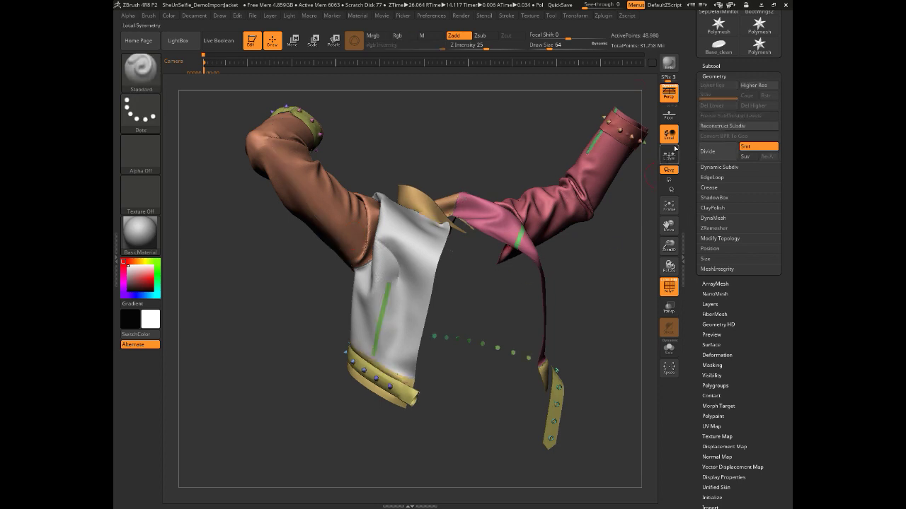
Open the EdgeLoop options in the jacket's Geometry settings.
click(711, 65)
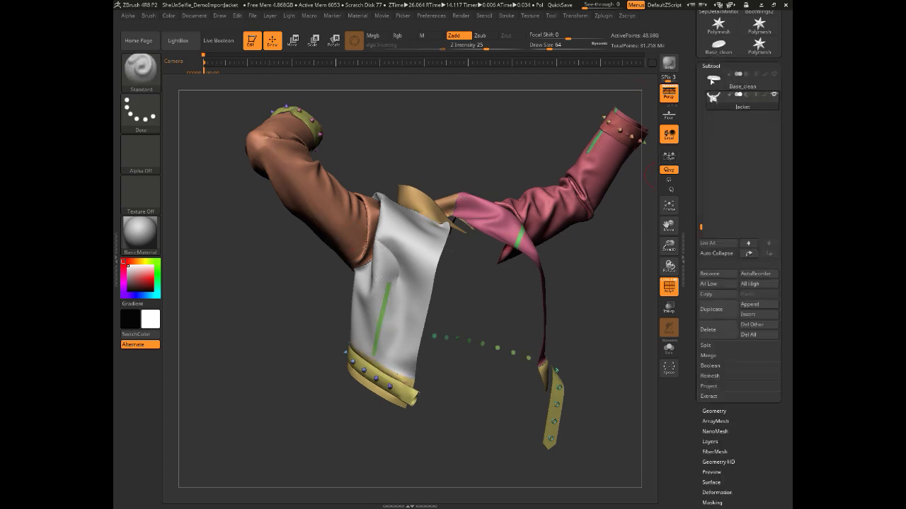
click(712, 411)
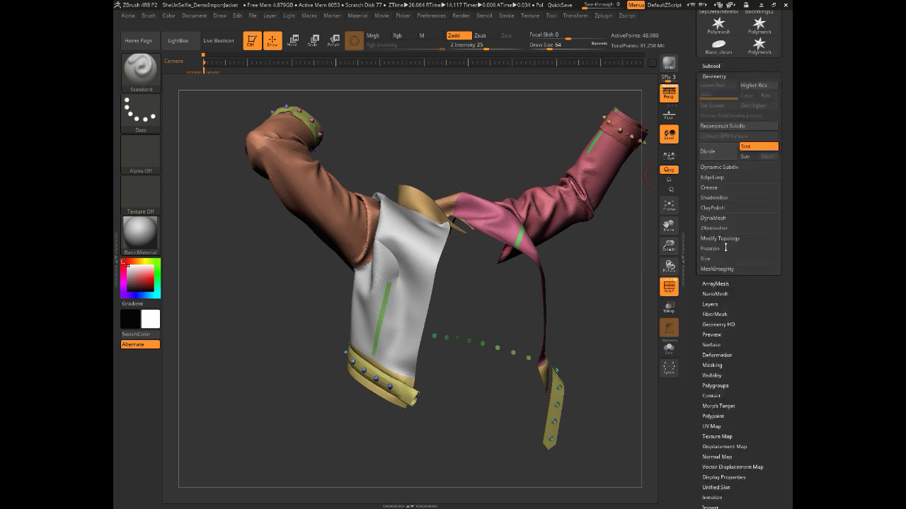
click(711, 177)
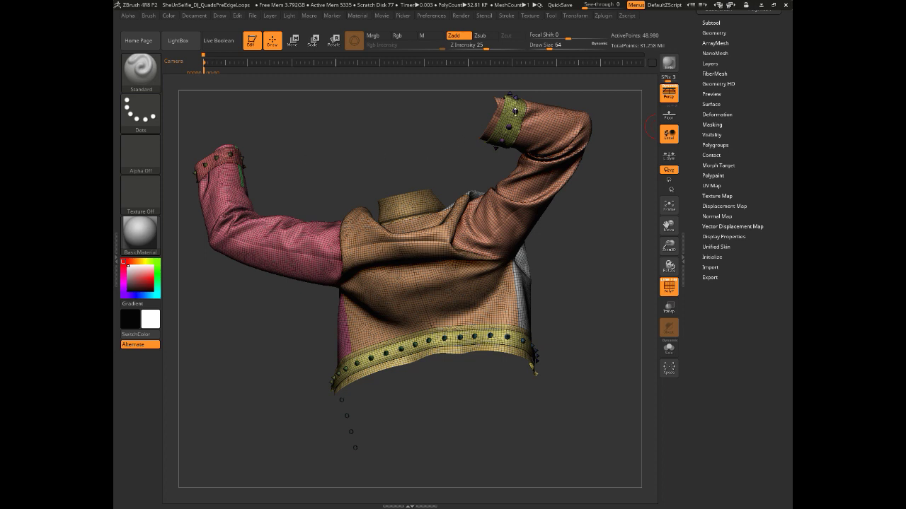
Isolate the narrow outer strip of the waistband, mask it completely, and show the whole jacket again.
drag(287, 314, 291, 312)
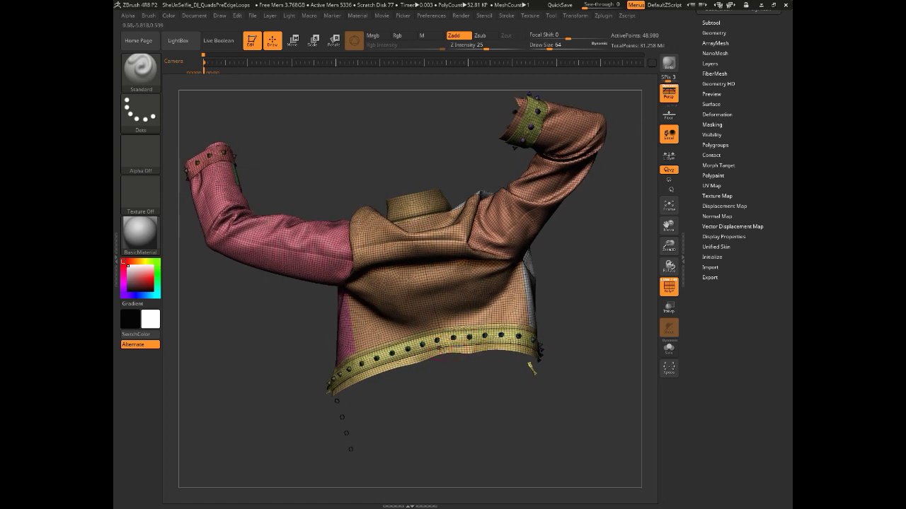
key(ctrl+shift)
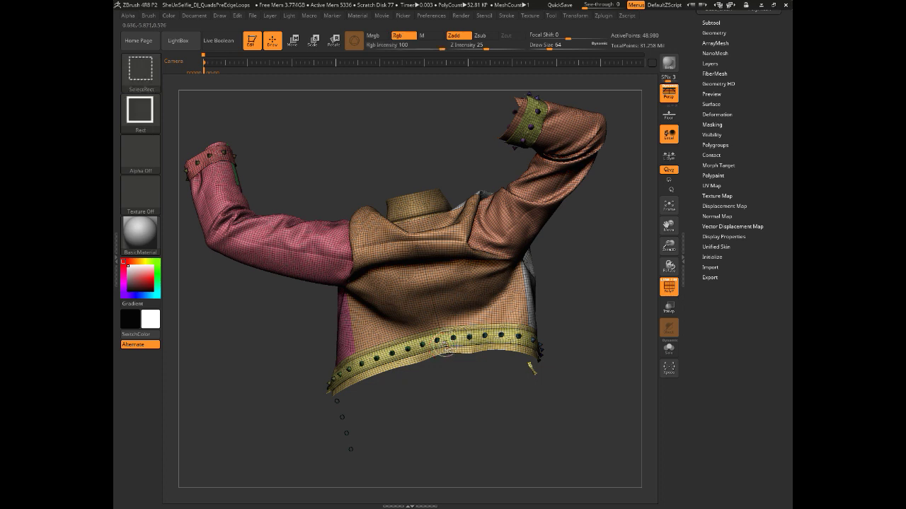
ctrl+shift+click(447, 348)
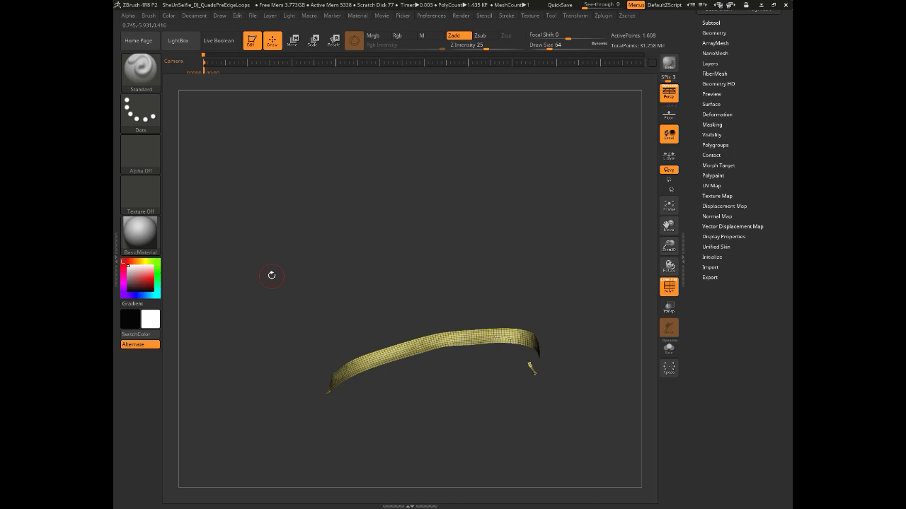
key(ctrl)
mouse_move(232, 243)
ctrl+mouse_down()
mouse_move(467, 358)
mouse_move(598, 444)
ctrl+mouse_up()
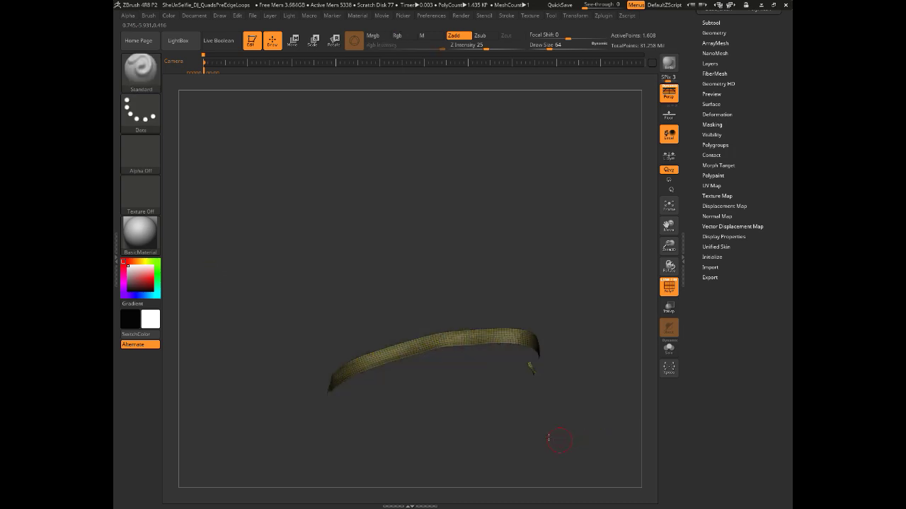
ctrl+shift+click(598, 376)
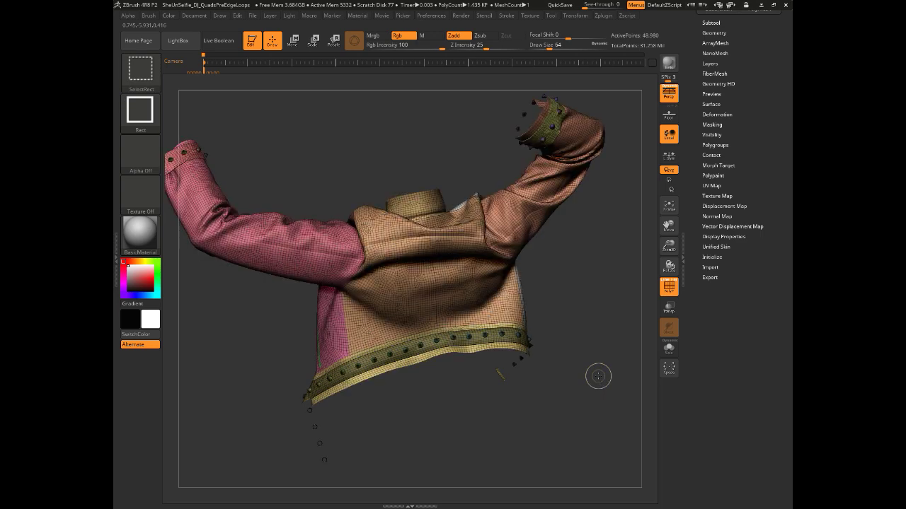
Isolate and fully mask the wider inner waistband and the orange back panel in turn, restoring the full jacket each time.
ctrl+shift+click(473, 353)
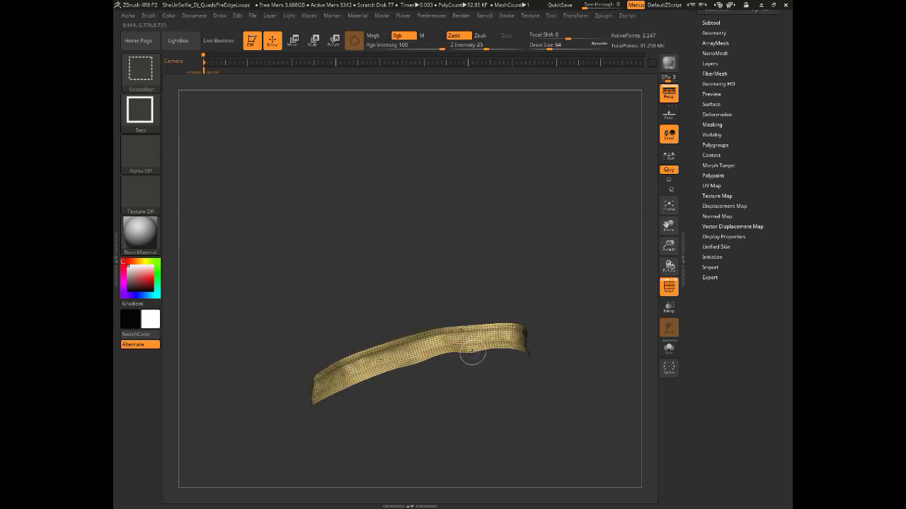
ctrl+drag(215, 258, 566, 440)
ctrl+shift+click(566, 437)
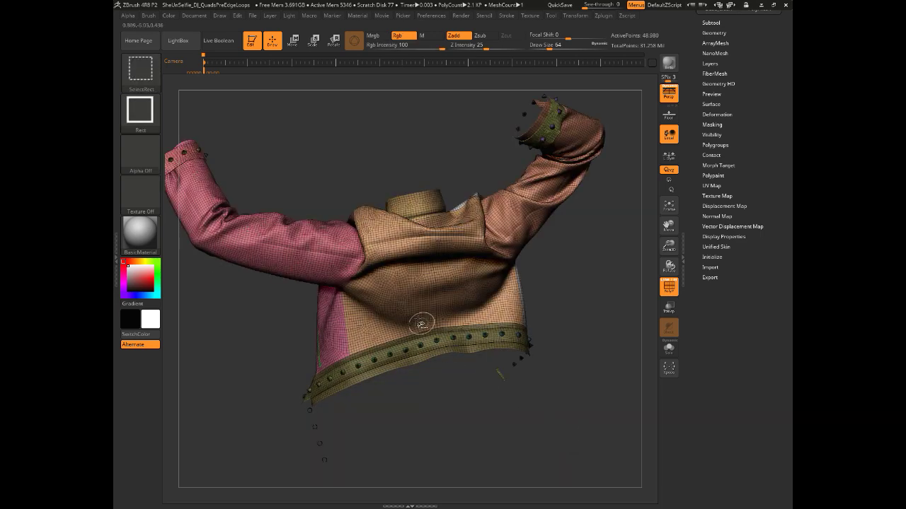
ctrl+shift+click(425, 329)
ctrl+drag(286, 173, 602, 404)
ctrl+shift+click(590, 337)
Isolate and mask the light grey front panel and its green pocket strip, bringing back all pieces.
drag(593, 338, 510, 311)
ctrl+shift+click(509, 305)
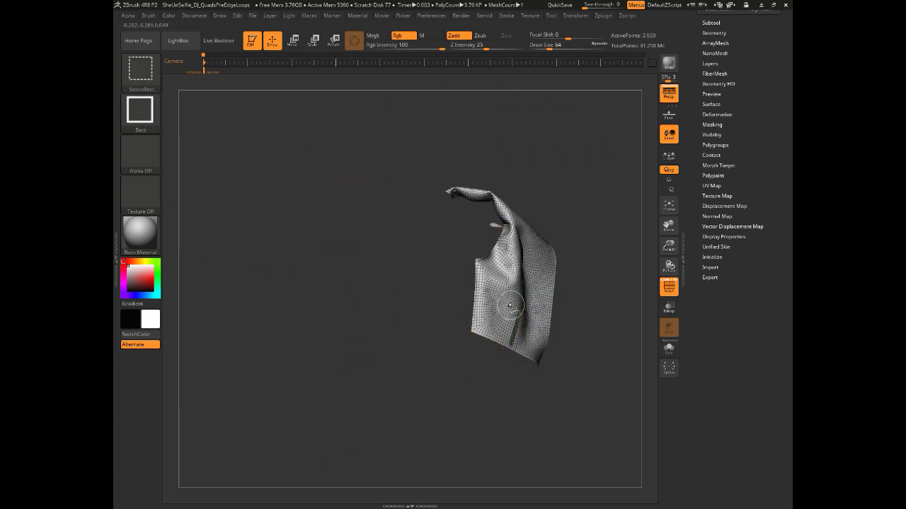
ctrl+drag(372, 146, 601, 413)
ctrl+shift+click(603, 380)
mouse_move(602, 380)
mouse_down()
mouse_move(418, 269)
mouse_move(358, 191)
mouse_move(484, 387)
mouse_up()
ctrl+shift+click(517, 335)
ctrl+shift+click(311, 322)
Isolate and mask the pink front panel and its green pocket strip in turn, bringing back all pieces.
drag(566, 340, 535, 306)
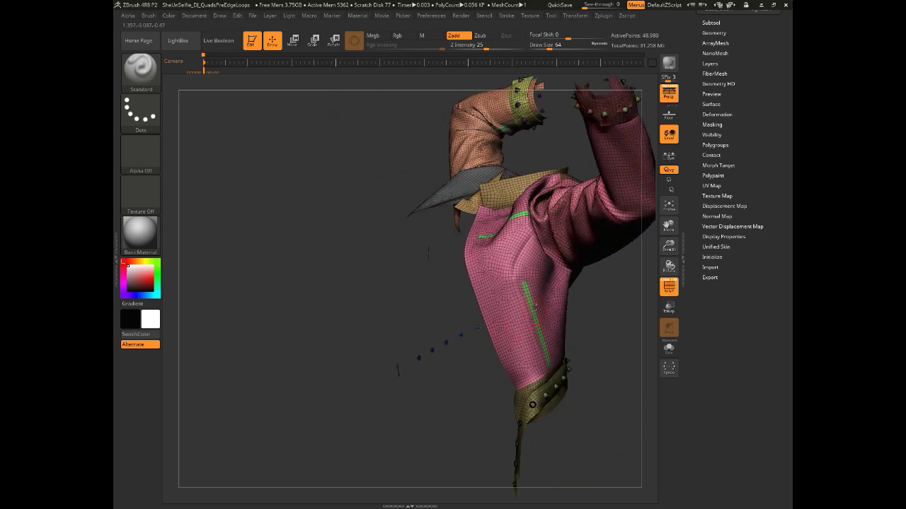
ctrl+shift+click(518, 306)
ctrl+drag(400, 133, 628, 440)
ctrl+shift+click(623, 425)
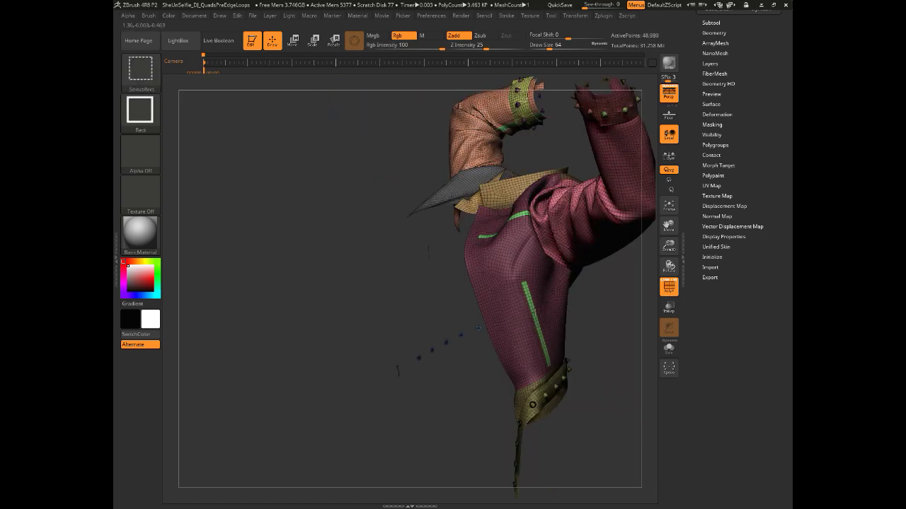
ctrl+shift+click(531, 303)
ctrl+drag(488, 262, 587, 396)
ctrl+shift+click(601, 397)
Isolate and mask the green strip on the pink front panel's chest and the tan collar, showing everything again.
drag(602, 382, 566, 368)
ctrl+shift+click(514, 214)
ctrl+shift+click(581, 318)
drag(580, 319, 538, 332)
ctrl+shift+click(475, 225)
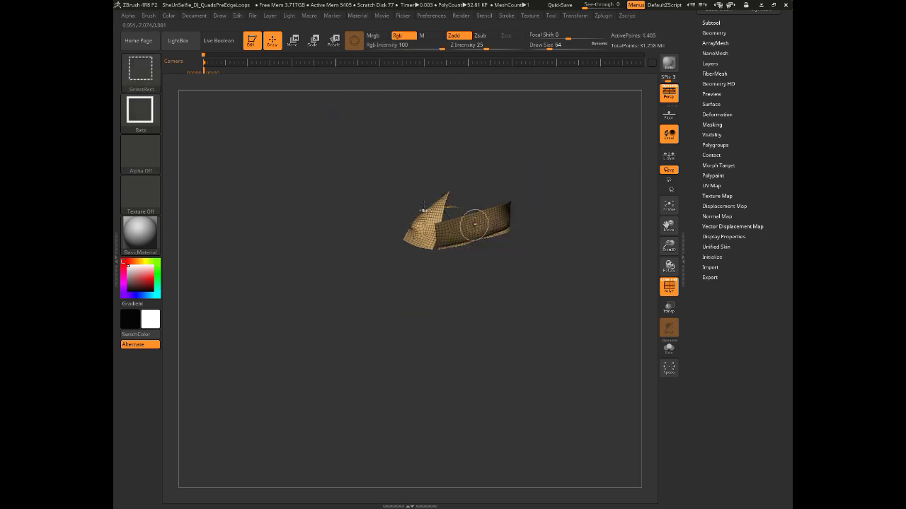
ctrl+shift+click(339, 216)
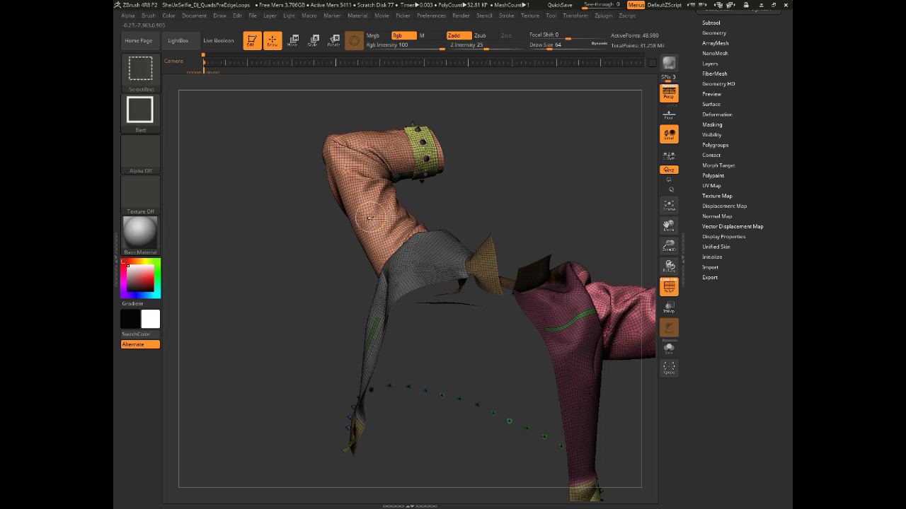
Isolate and mask the orange sleeve and its yellow studded cuff, and unhide the rest of the jacket.
ctrl+shift+click(369, 217)
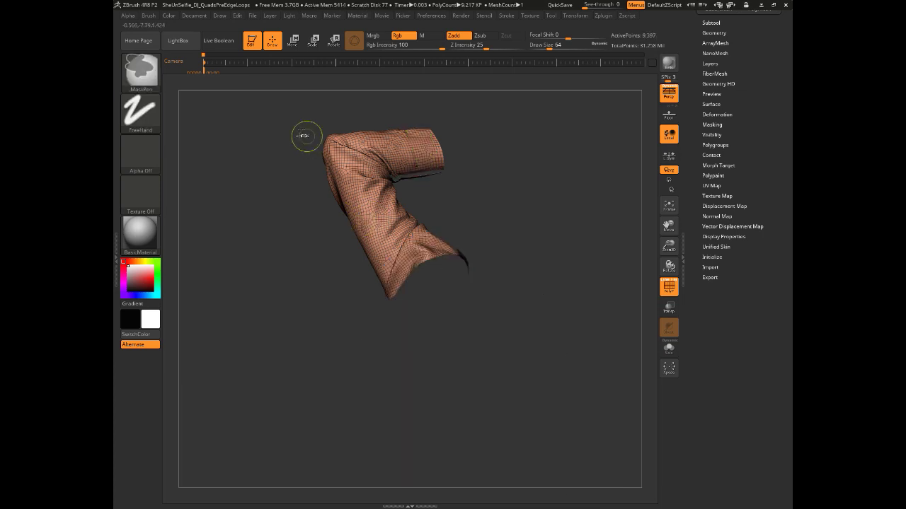
ctrl+drag(277, 105, 522, 321)
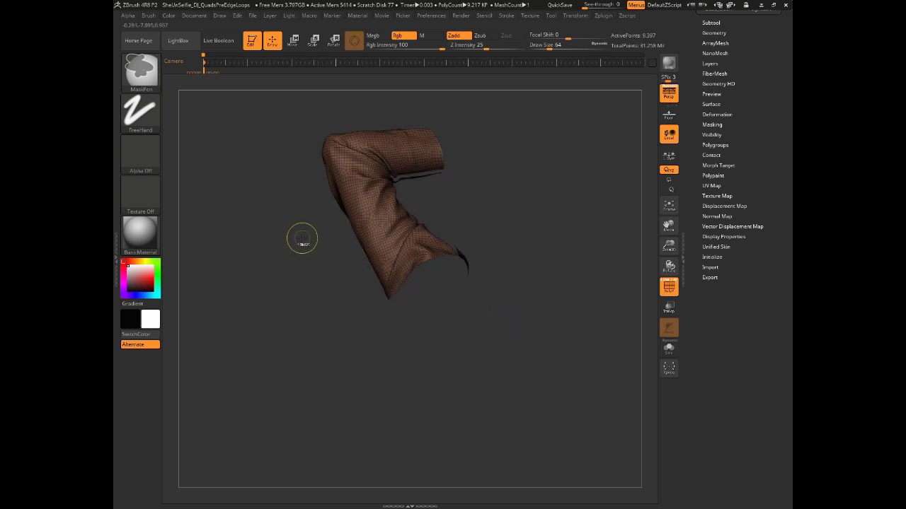
key(ctrl+shift)
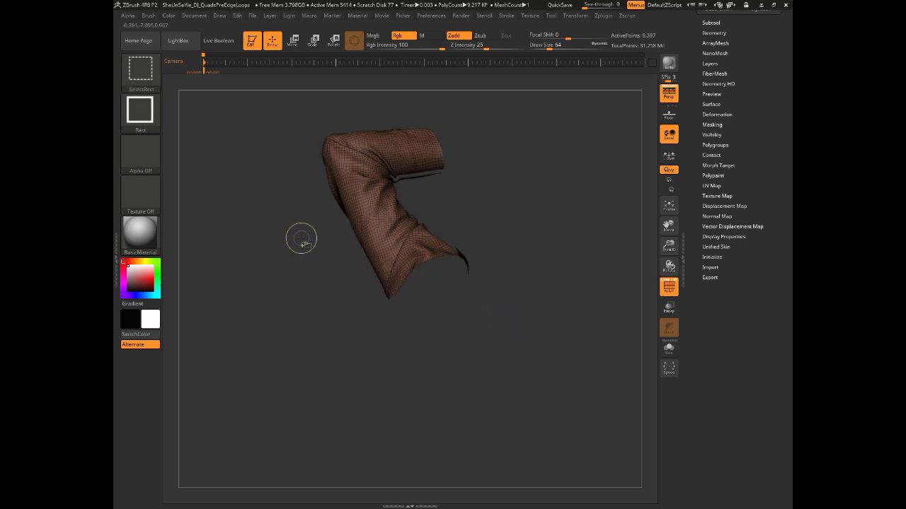
ctrl+shift+click(302, 239)
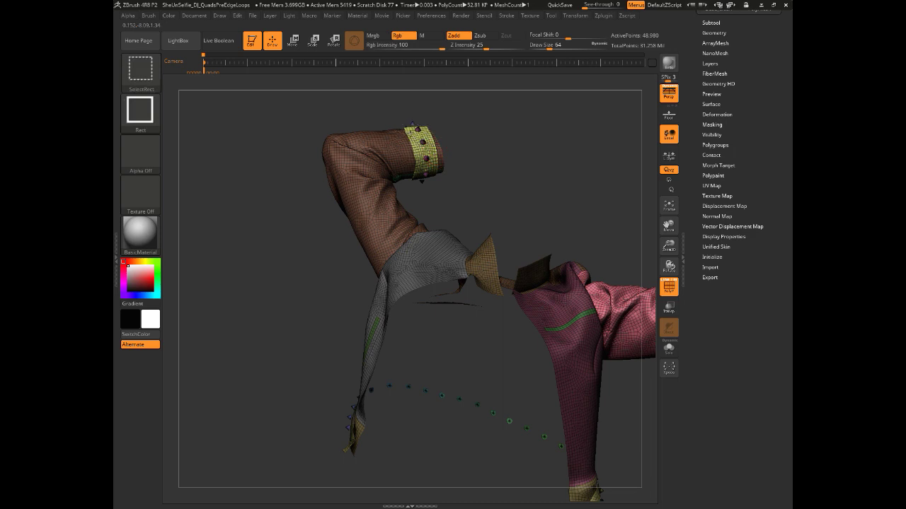
ctrl+shift+click(417, 149)
ctrl+shift+click(254, 188)
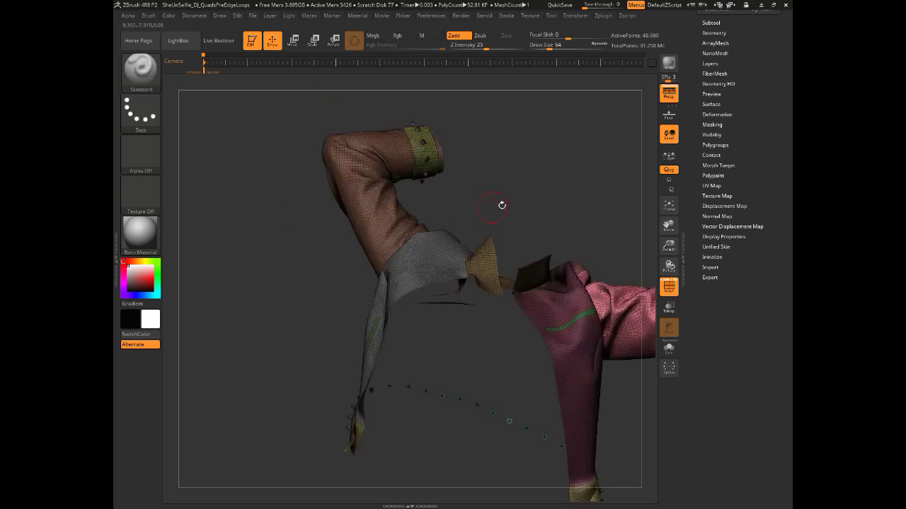
Mask the remaining unmasked pieces, including the pink sleeve, its studded cuff and the green strips, and frame the full jacket from behind.
ctrl+shift+click(585, 283)
ctrl+shift+click(568, 217)
ctrl+shift+click(524, 424)
ctrl+right_drag(532, 459, 532, 412)
drag(532, 412, 431, 354)
ctrl+shift+click(388, 240)
key(f)
ctrl+shift+click(401, 257)
ctrl+shift+click(476, 230)
ctrl+shift+click(600, 354)
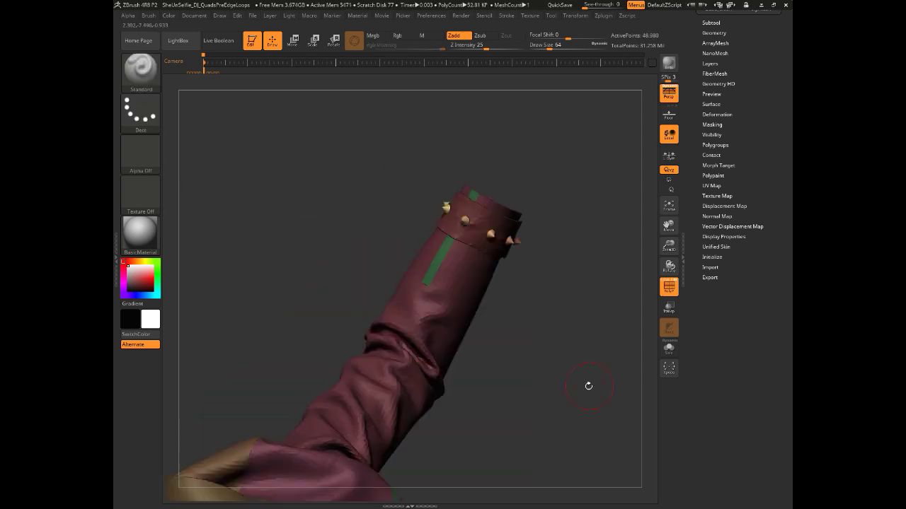
key(f)
drag(600, 354, 586, 283)
mouse_move(242, 318)
alt+mouse_down()
mouse_move(262, 318)
mouse_move(259, 311)
mouse_move(253, 319)
alt+mouse_up()
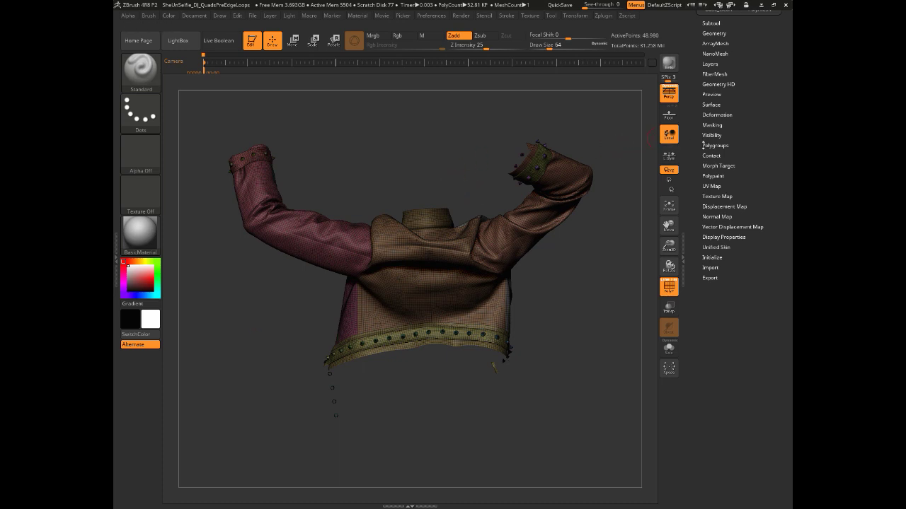
Group the masked jacket pieces into one polygroup with wireframe lines hidden, and invert the mask onto the studs.
drag(697, 138, 708, 186)
click(713, 191)
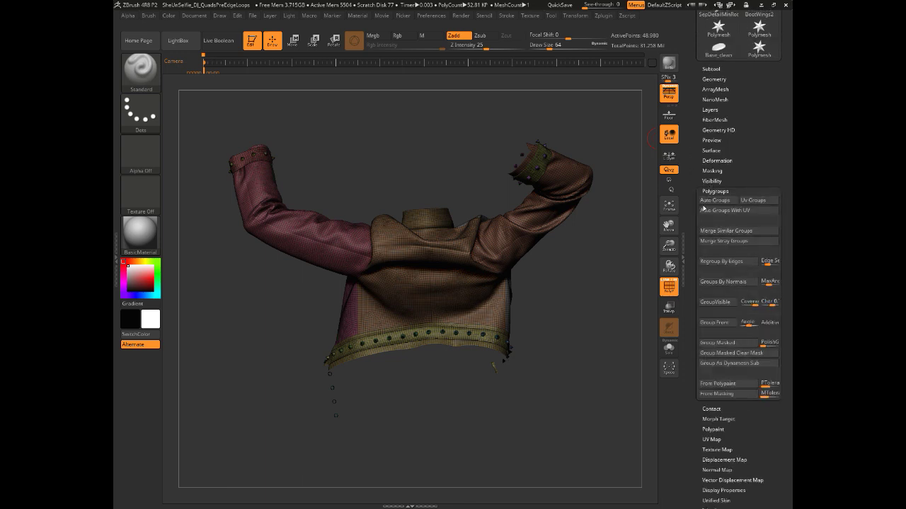
click(668, 283)
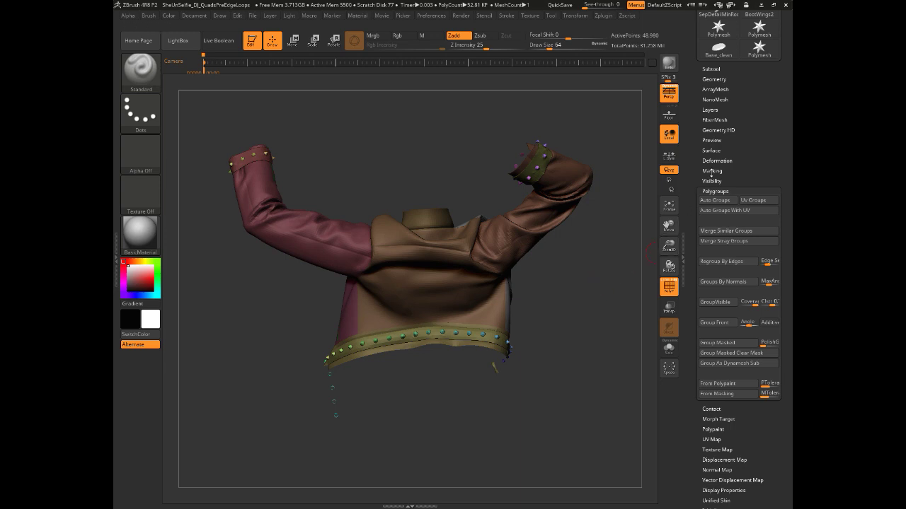
click(717, 342)
key(shift+f)
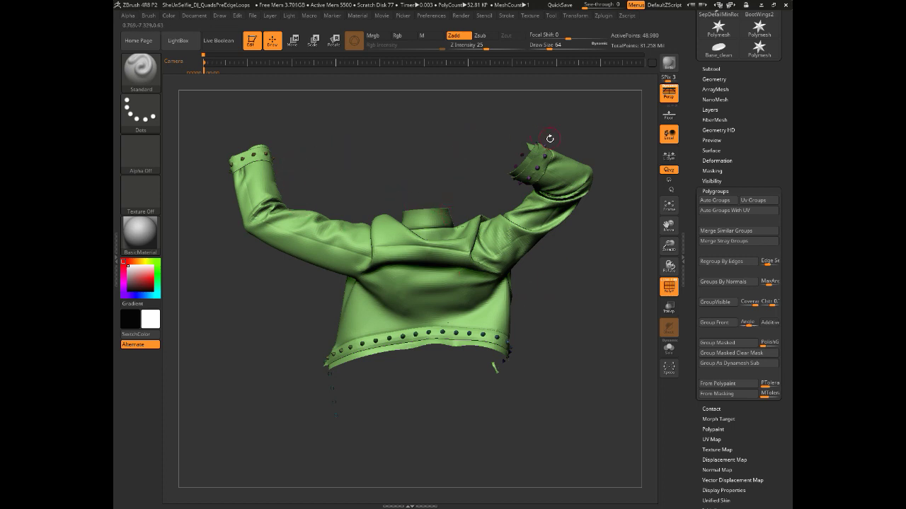
drag(599, 301, 542, 300)
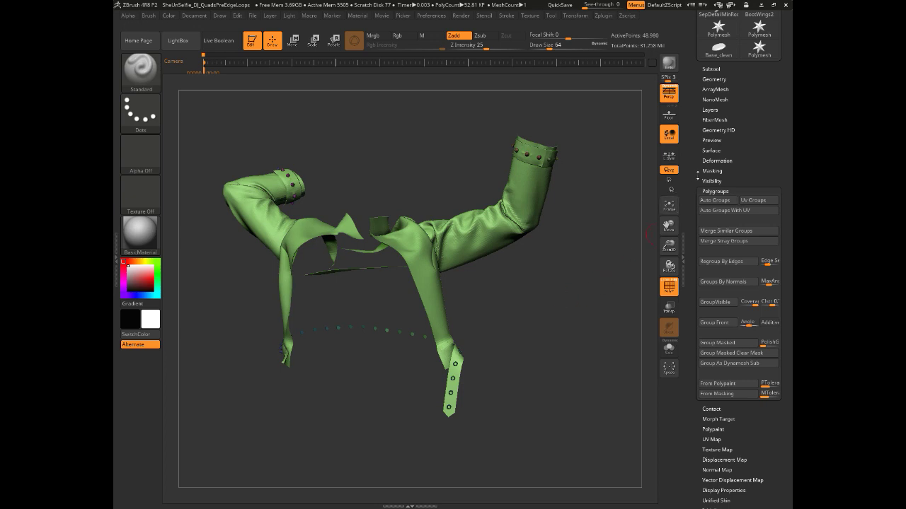
drag(576, 284, 294, 256)
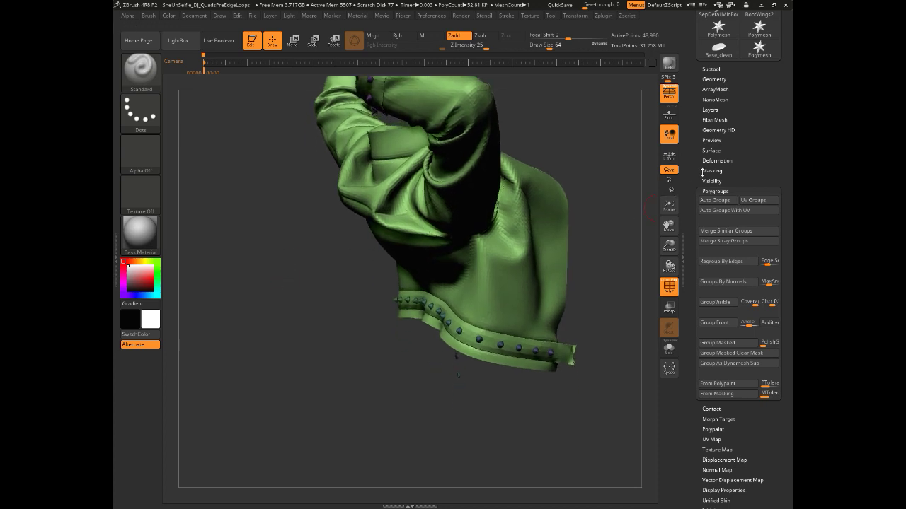
Group the masked studs into their own polygroup and invert the mask back onto the jacket fabric.
click(669, 286)
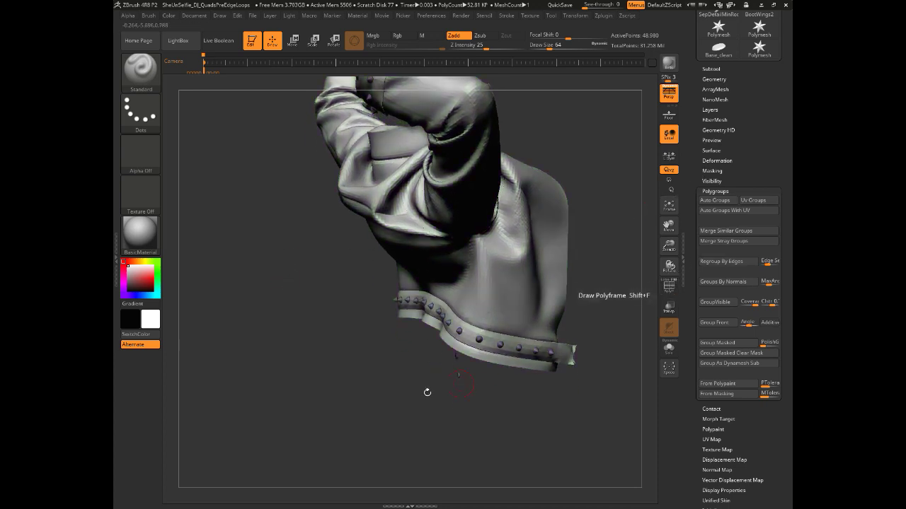
drag(426, 390, 404, 388)
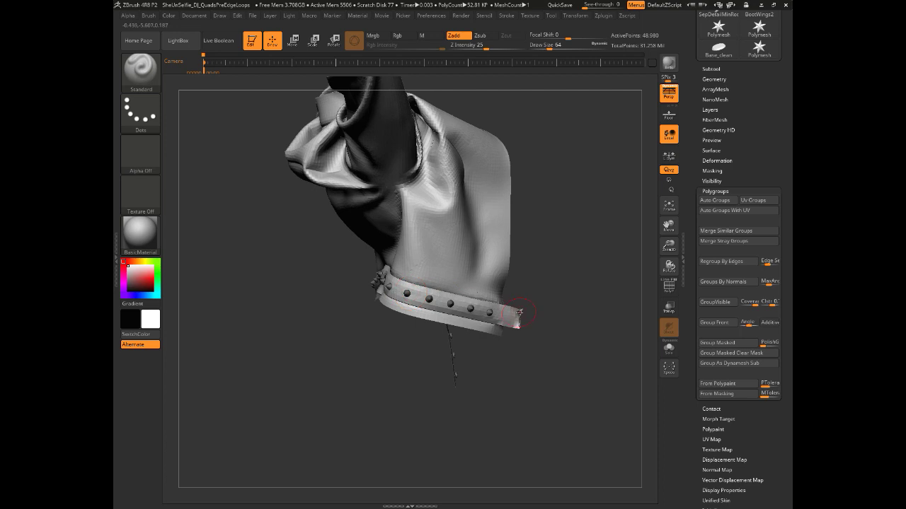
drag(322, 344, 374, 389)
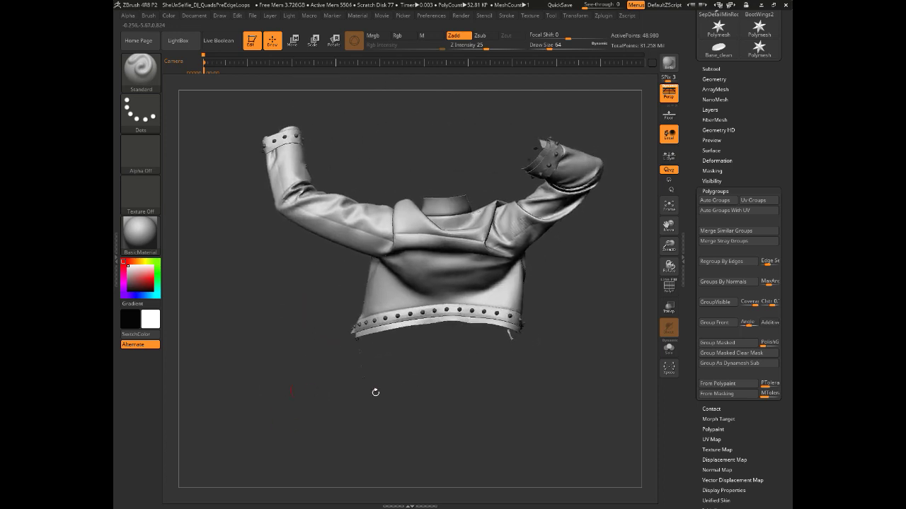
click(713, 346)
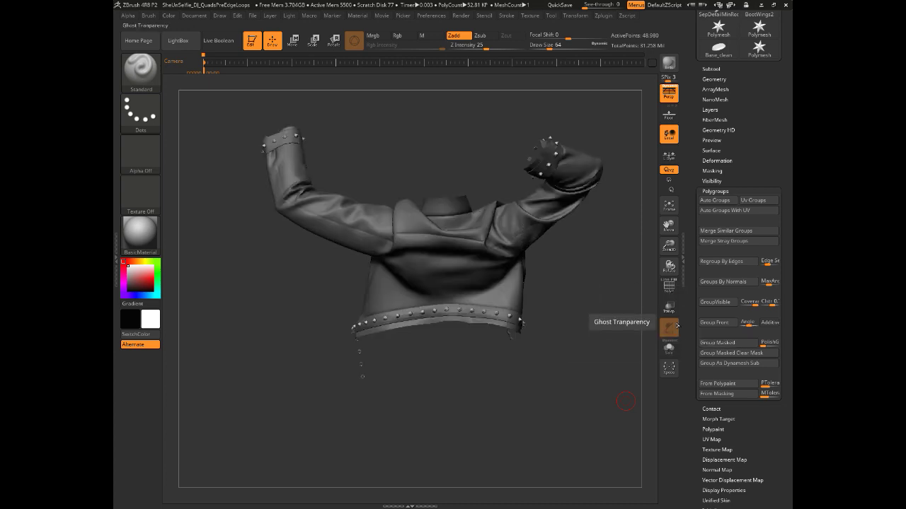
click(669, 295)
mouse_move(576, 340)
mouse_down()
mouse_move(579, 368)
mouse_move(551, 391)
mouse_up()
drag(308, 340, 357, 317)
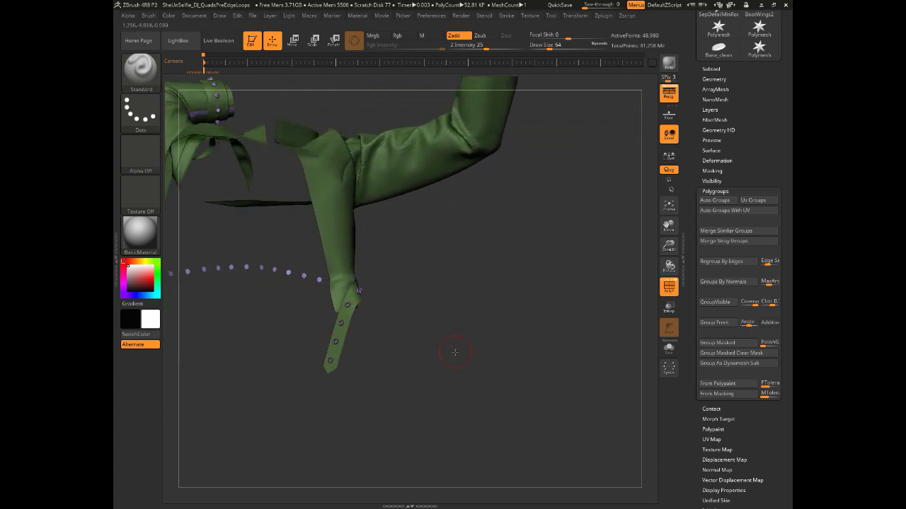
drag(455, 352, 549, 442)
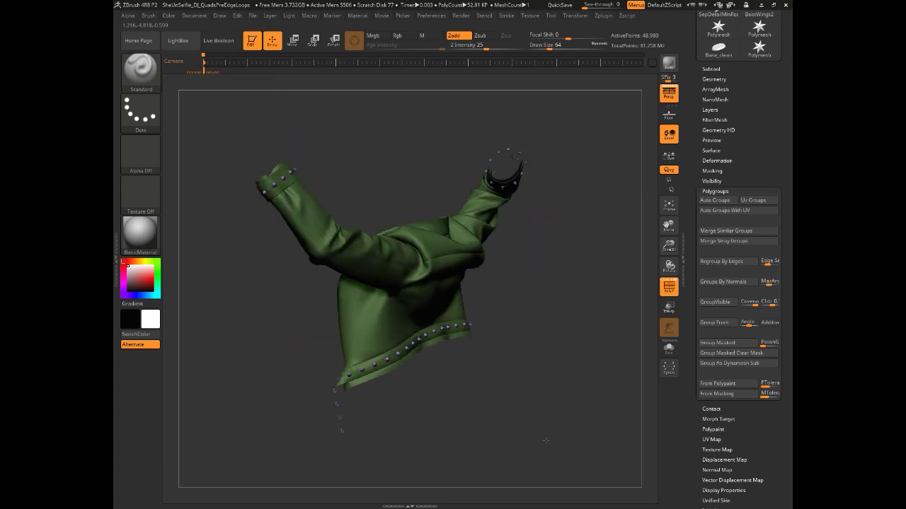
Split the Jacket subtool by its polygroups into separate subtools, accepting the non-undoable operation.
click(709, 69)
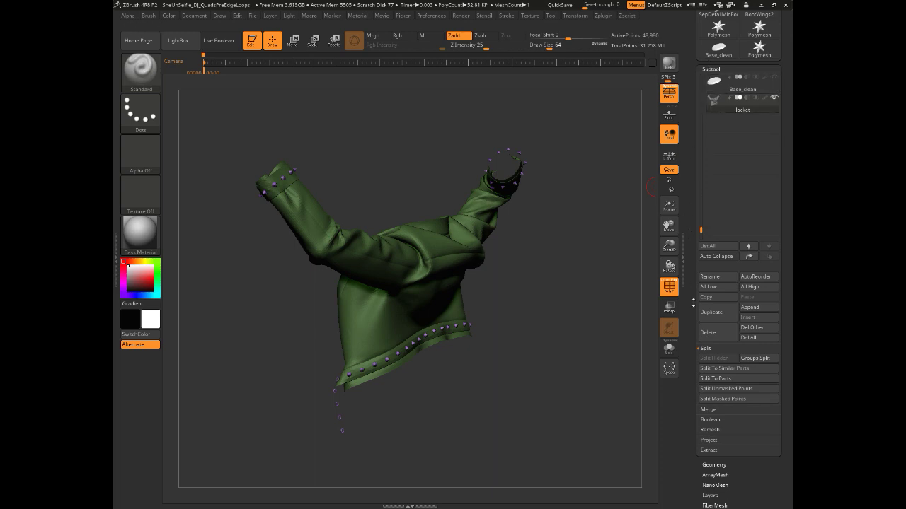
drag(692, 338, 692, 294)
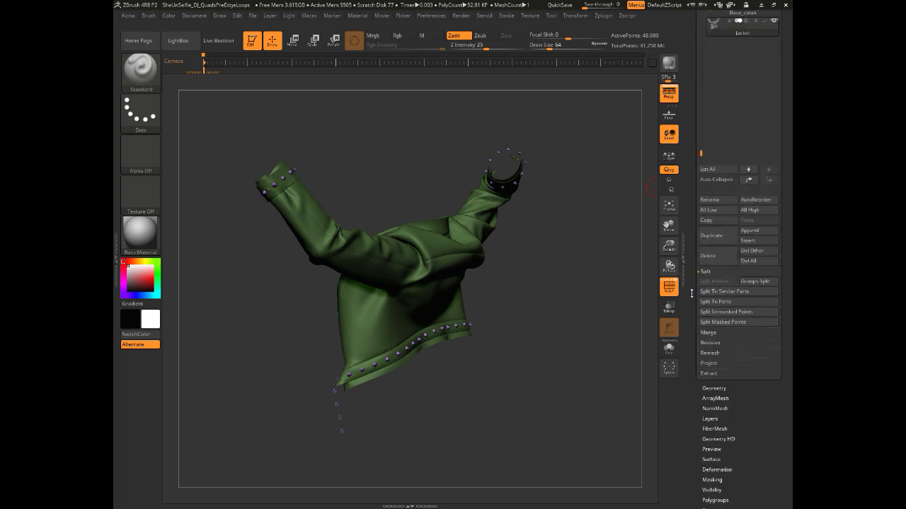
click(752, 282)
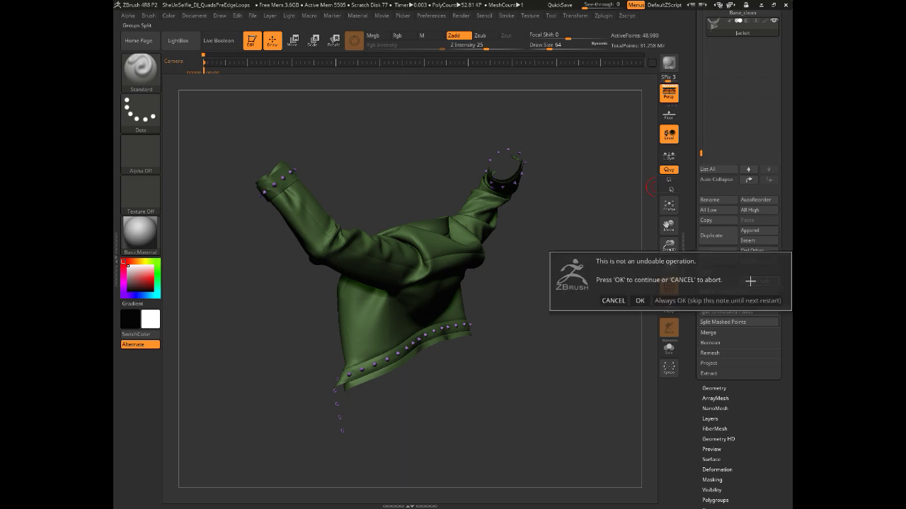
click(639, 301)
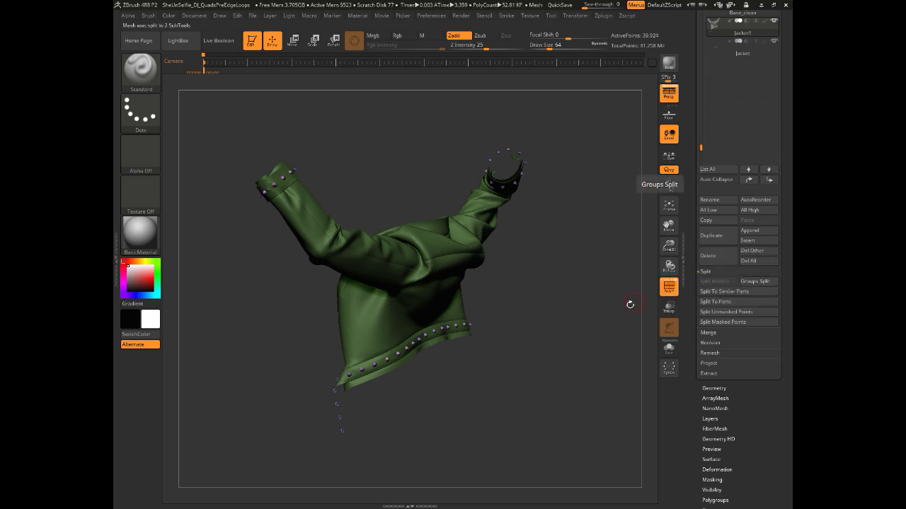
Select the split-off subtool holding only the studs and rename it Studs.
scroll(735, 164, up, 3)
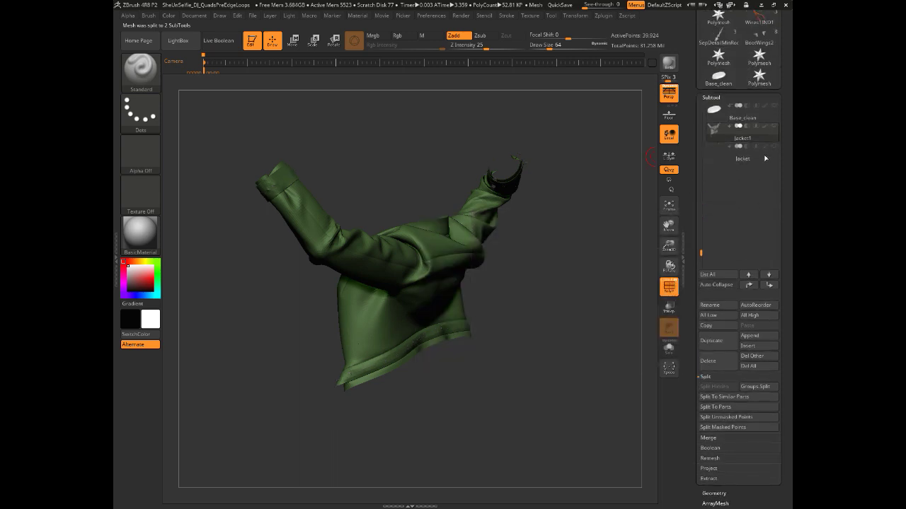
click(774, 127)
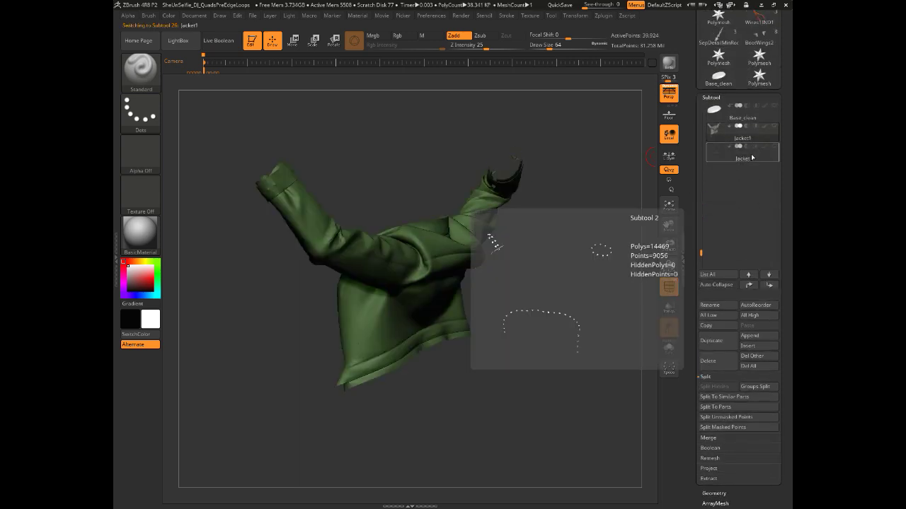
mouse_move(751, 150)
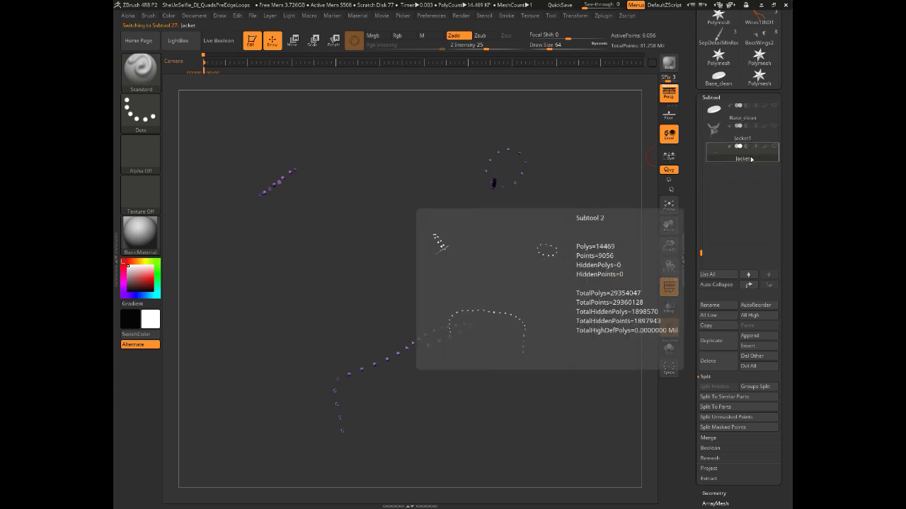
click(710, 307)
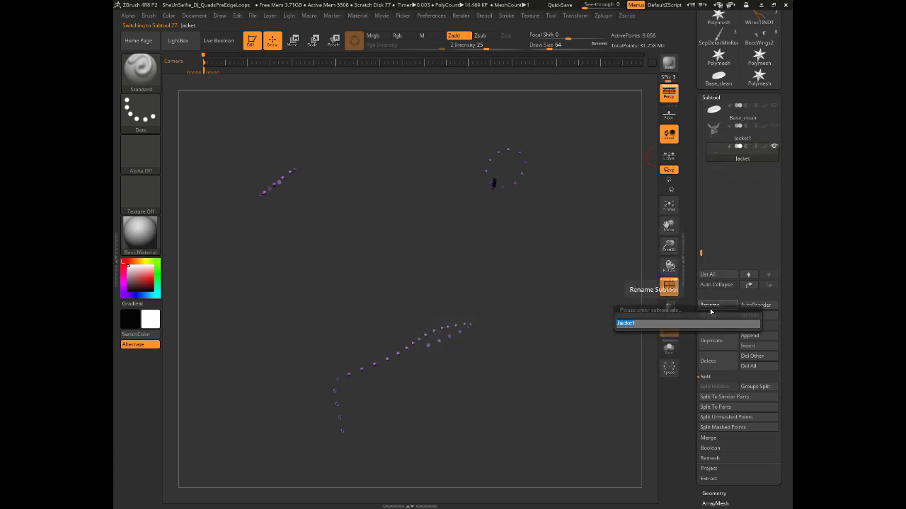
text(s1uds)
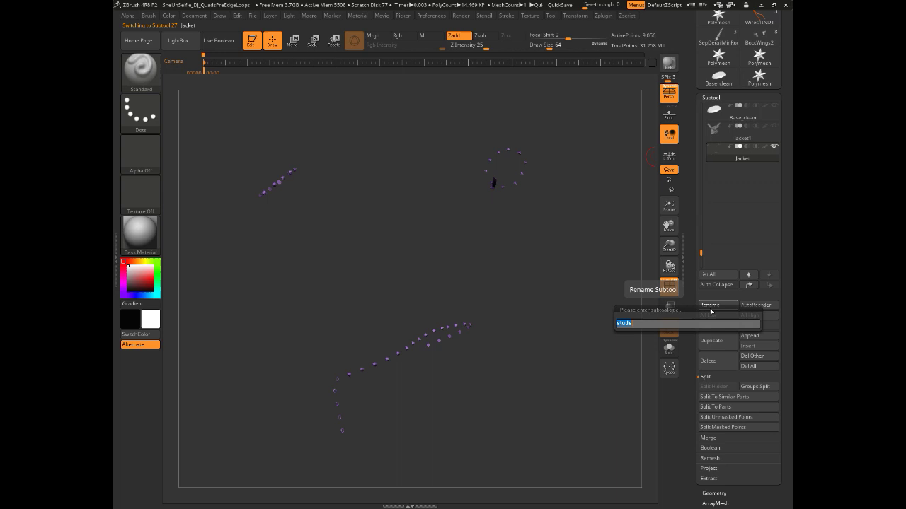
key(Return)
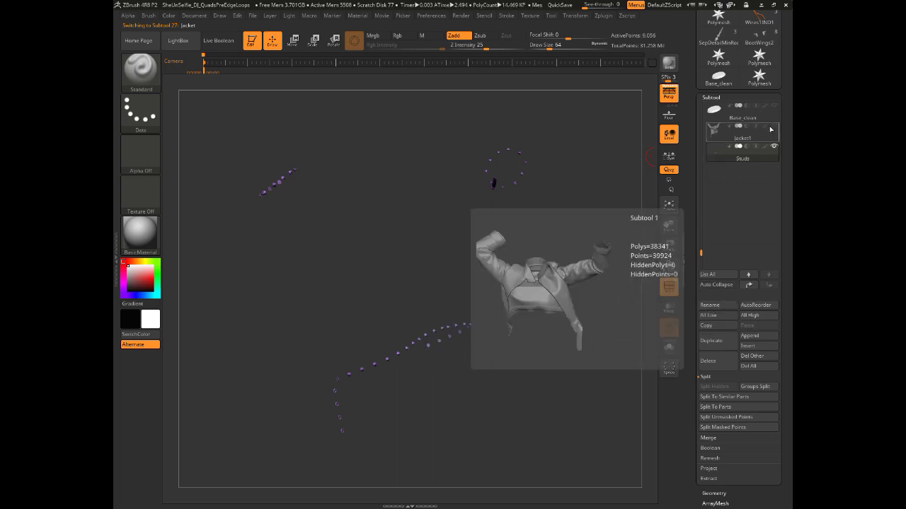
Isolate the Jacket1 subtool by selecting it and hiding Studs, and clear its mask.
click(773, 127)
click(758, 138)
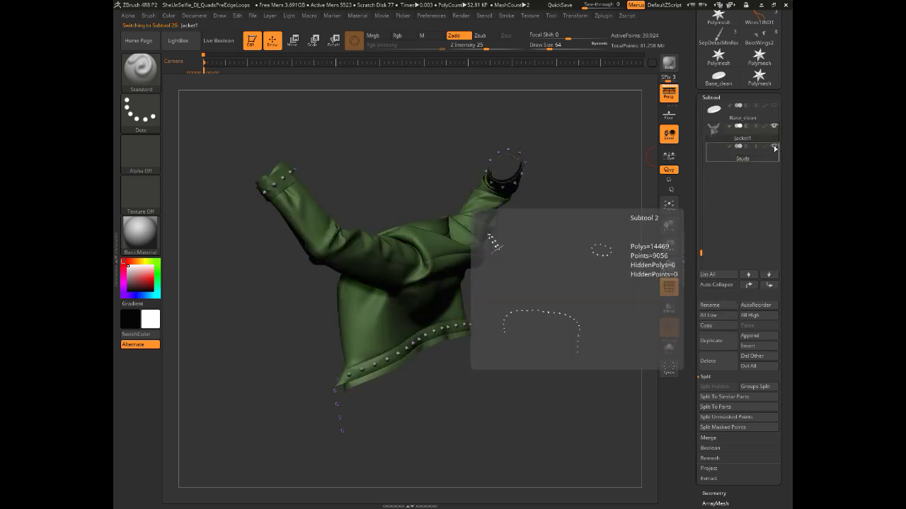
click(773, 146)
drag(557, 267, 567, 340)
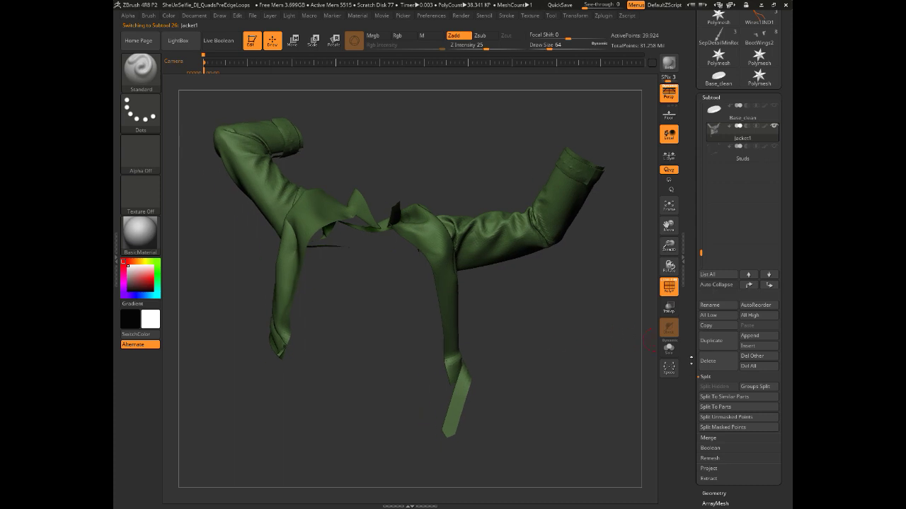
scroll(690, 359, down, 5)
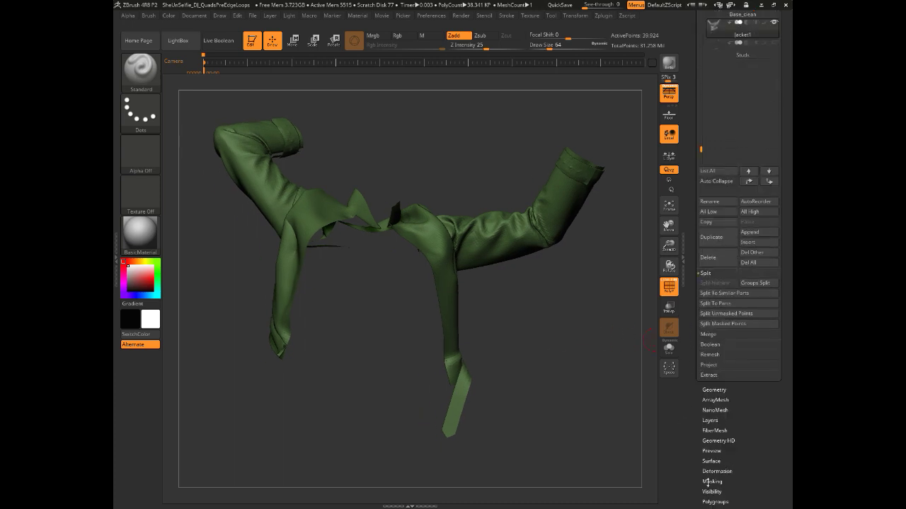
click(705, 482)
click(668, 330)
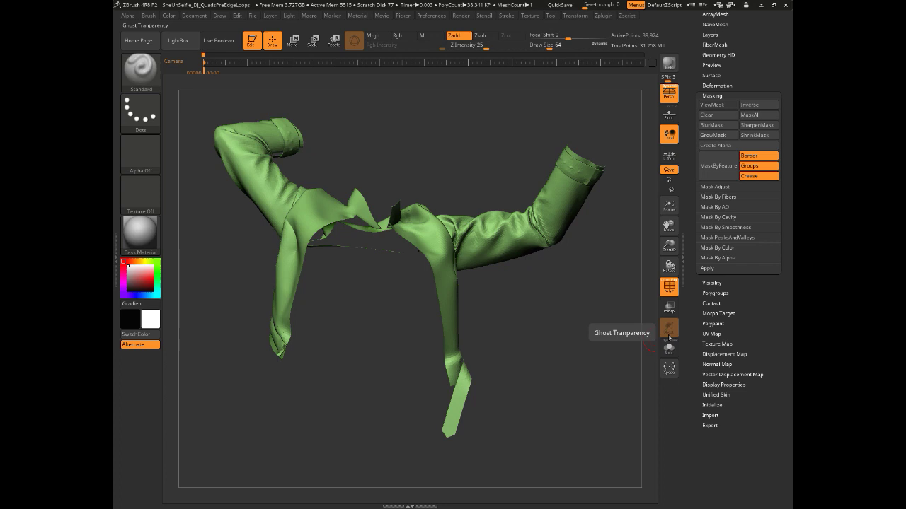
Assign a separate polygroup to each jacket pattern piece with Auto Groups, and display the wireframe lines.
click(711, 293)
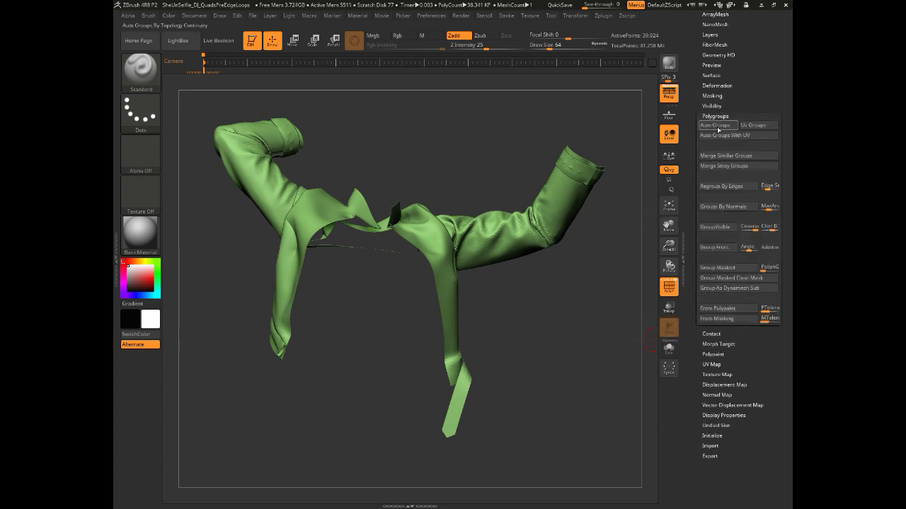
click(716, 126)
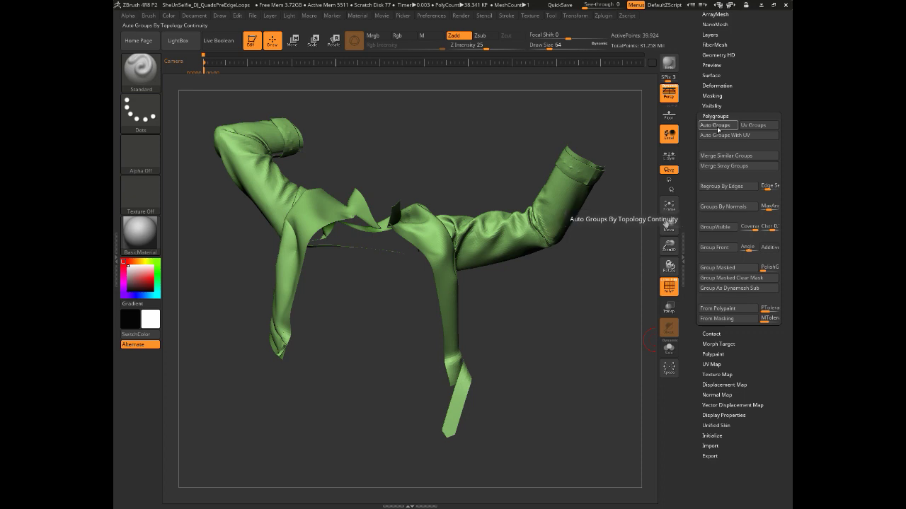
drag(542, 333, 340, 408)
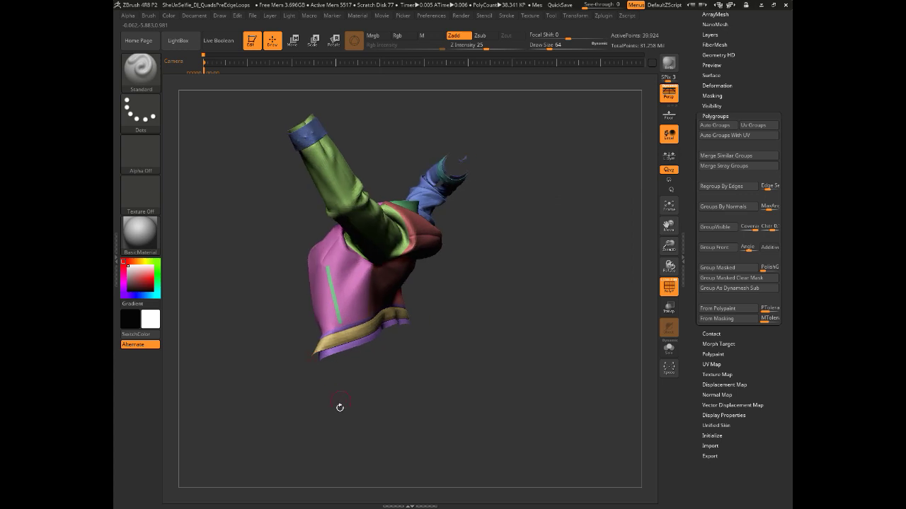
click(666, 283)
drag(572, 339, 595, 366)
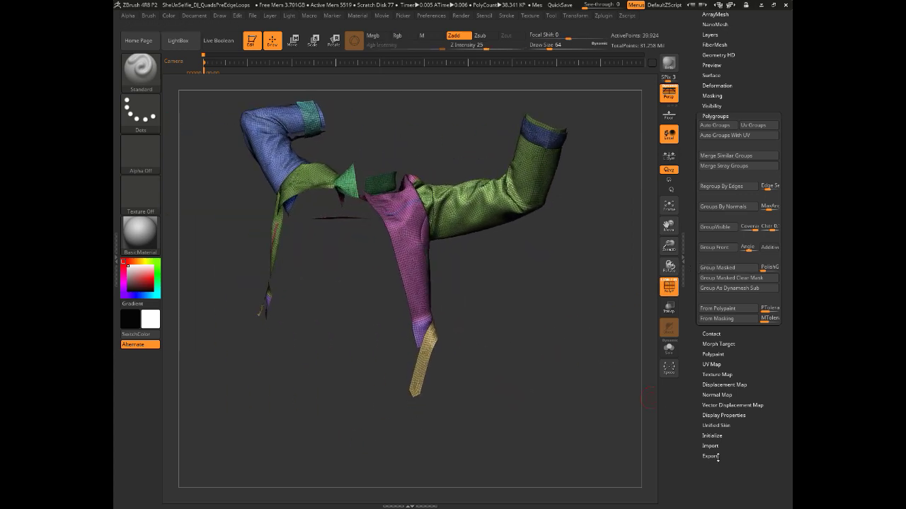
drag(576, 407, 587, 377)
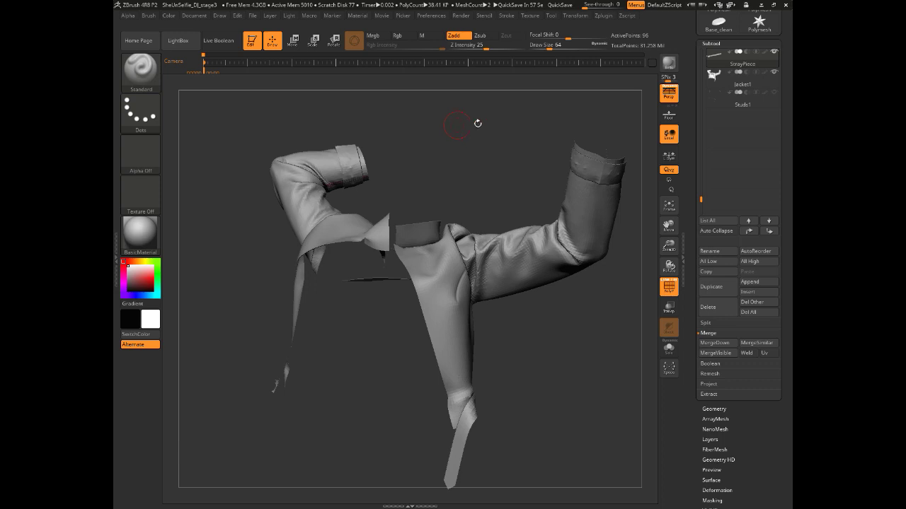
Hide the Jacket1 subtool and mask the middle portion of the StrayPiece strip up close.
click(774, 73)
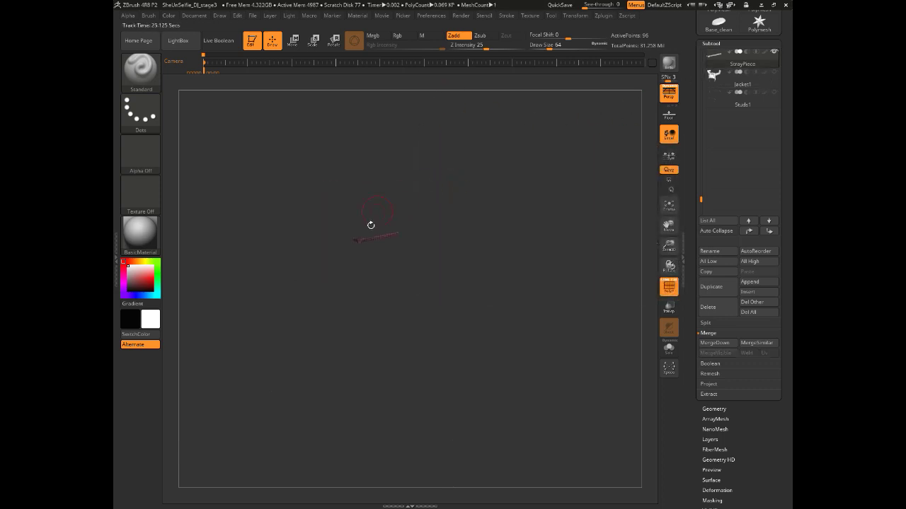
key(ctrl)
ctrl+drag(389, 244, 390, 245)
mouse_move(472, 218)
alt+mouse_down()
mouse_move(468, 209)
mouse_move(469, 285)
mouse_move(536, 402)
alt+mouse_up()
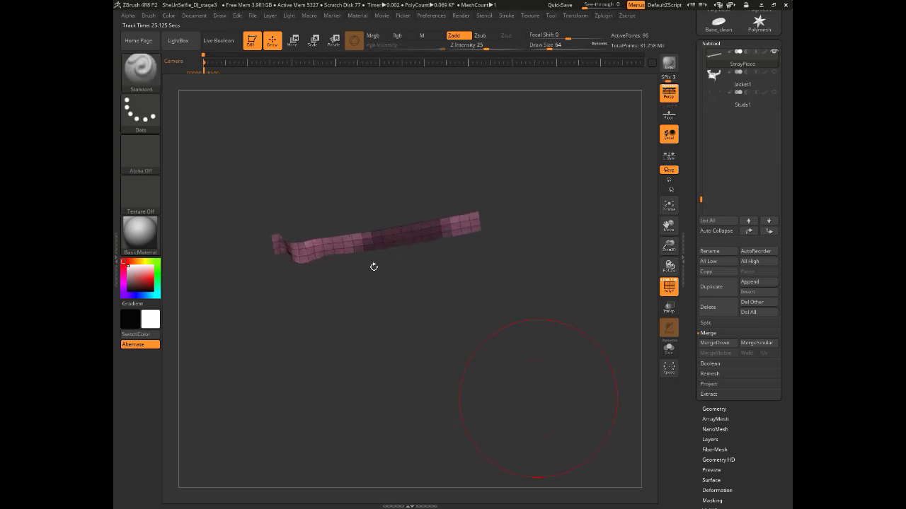
drag(382, 330, 379, 313)
drag(396, 284, 382, 329)
Unmask the whole StrayPiece strip, mask it all again and invert the mask.
ctrl+alt+drag(249, 183, 542, 372)
mouse_move(375, 318)
mouse_down()
mouse_move(364, 347)
mouse_move(408, 366)
mouse_move(341, 353)
mouse_move(346, 327)
mouse_move(346, 366)
mouse_move(322, 360)
mouse_move(349, 349)
mouse_move(368, 358)
mouse_move(361, 298)
mouse_move(370, 343)
mouse_up()
ctrl+drag(280, 190, 520, 329)
ctrl+click(444, 344)
Show the Jacket1 subtool again and examine where the StrayPiece strip sits against the studded sleeve's cuff.
drag(396, 352, 445, 285)
click(774, 74)
drag(386, 353, 288, 324)
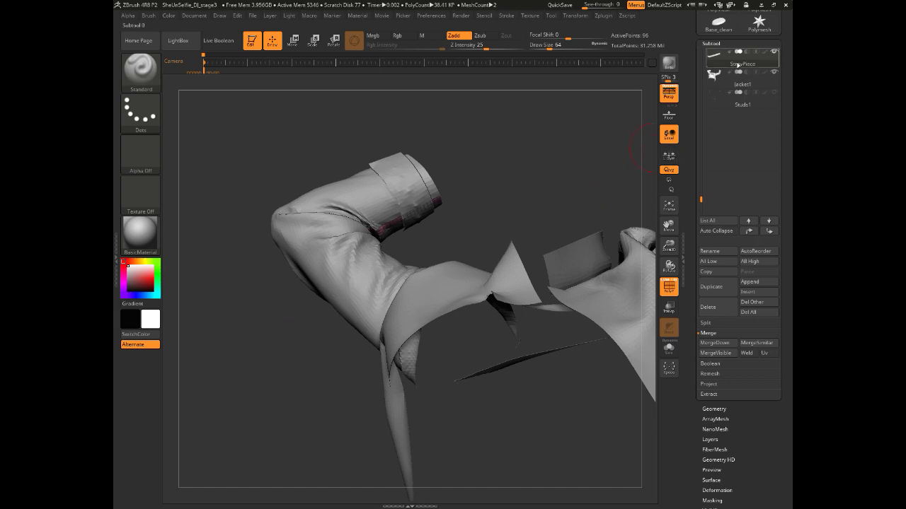
mouse_move(738, 64)
mouse_move(742, 85)
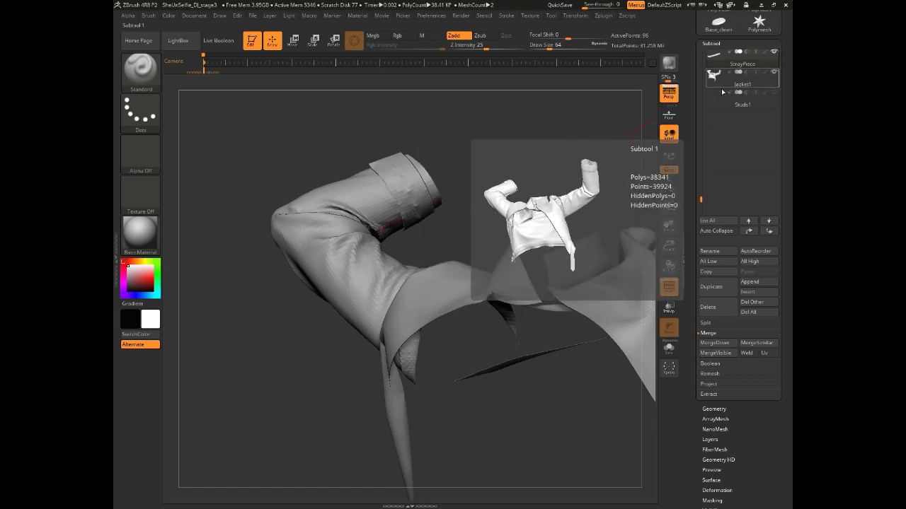
mouse_move(543, 156)
alt+mouse_down()
mouse_move(457, 163)
mouse_move(483, 191)
mouse_move(484, 174)
alt+mouse_up()
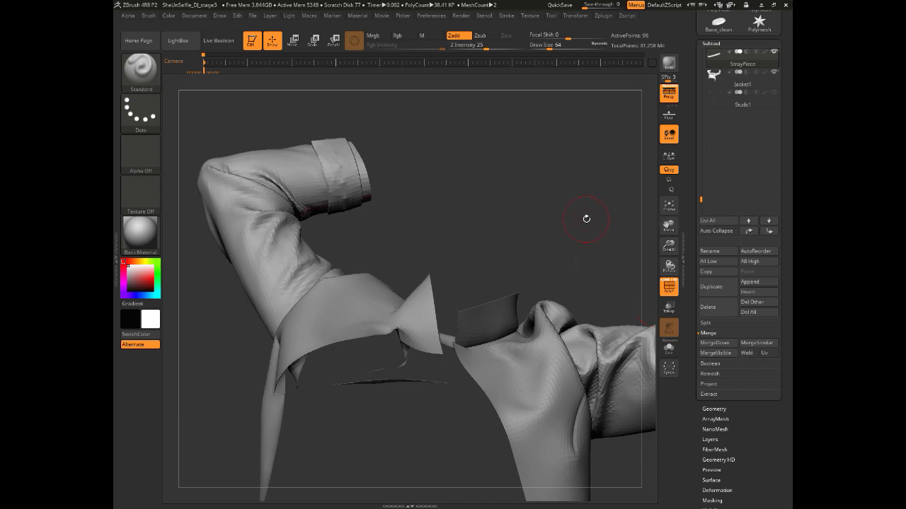
Examine the StrayPiece strip against the studded sleeve's cuff up close, and select the Jacket1 subtool to view its polygroups.
drag(586, 218, 585, 217)
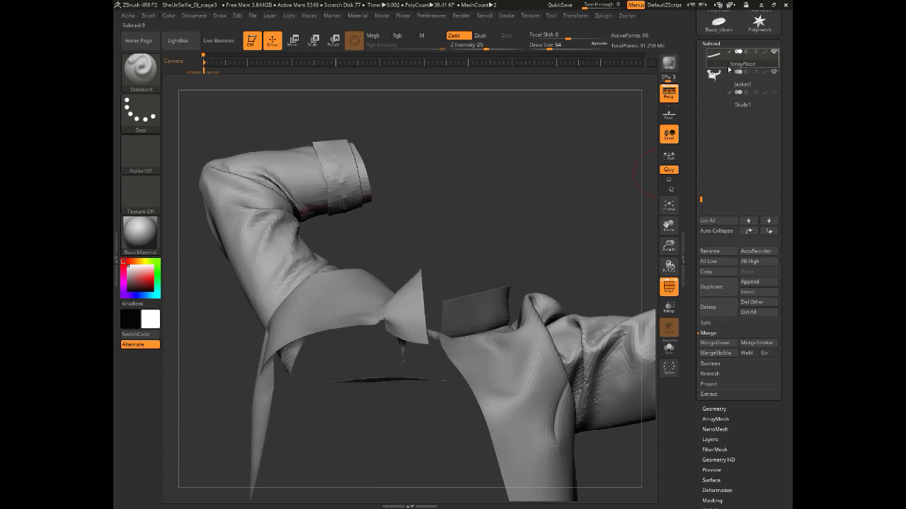
mouse_move(729, 70)
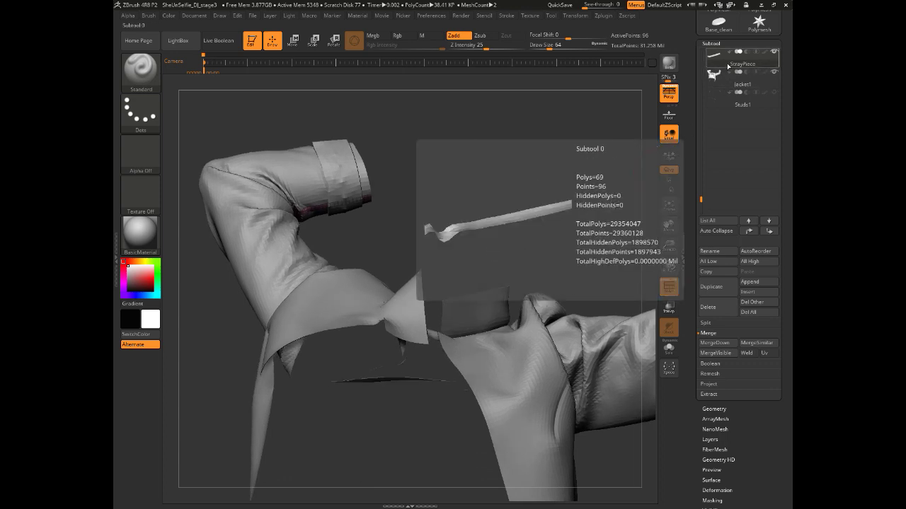
alt+drag(445, 138, 559, 329)
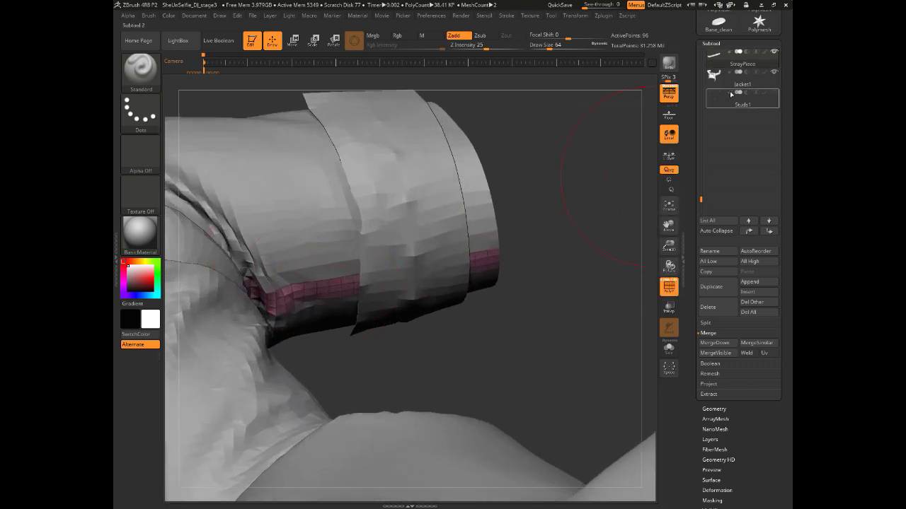
click(733, 87)
key(shift+f)
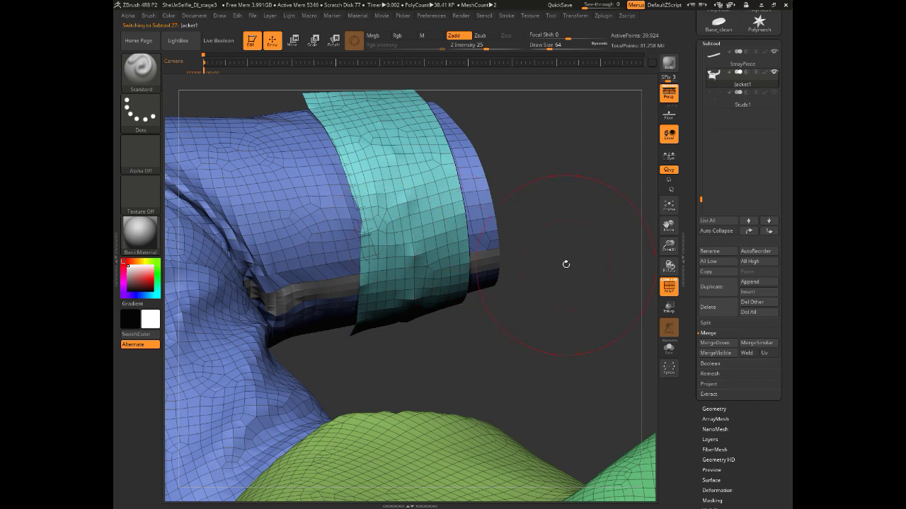
drag(464, 220, 483, 167)
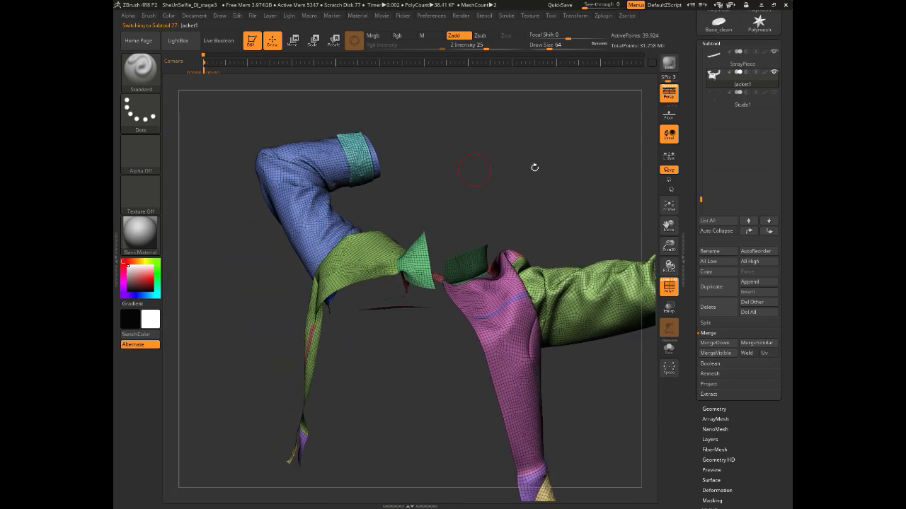
Merge the StrayPiece subtool down into Jacket1 and accept the non-undoable operation.
click(737, 66)
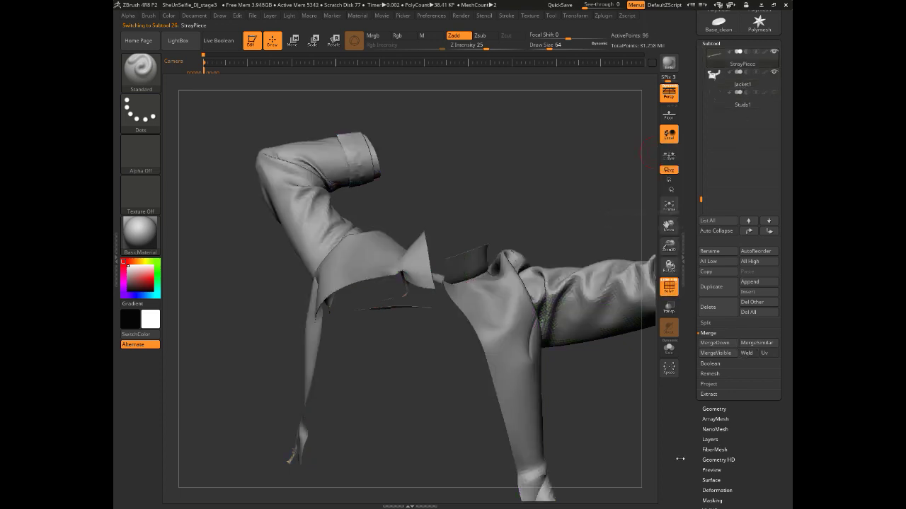
click(711, 500)
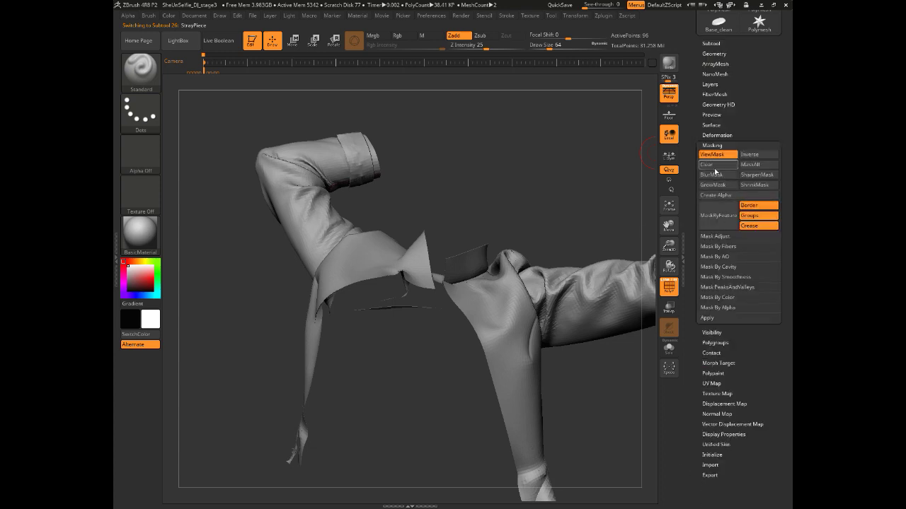
click(709, 43)
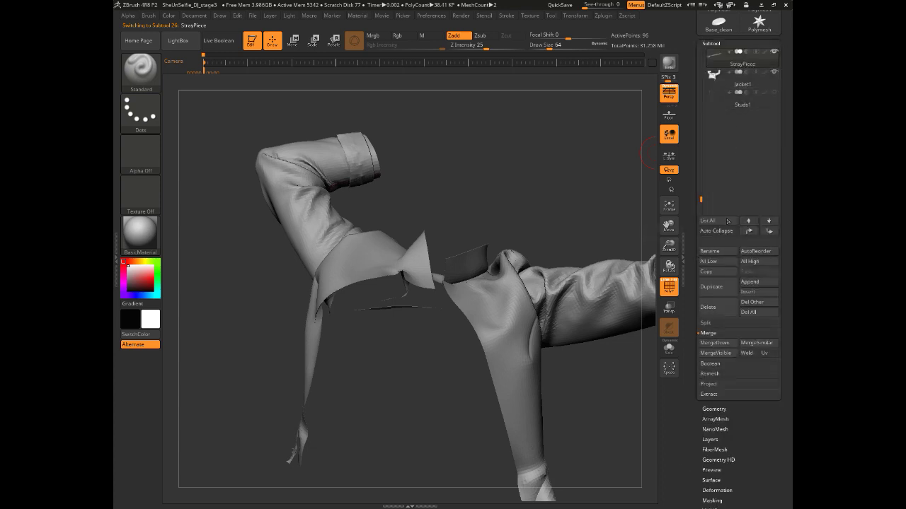
click(703, 343)
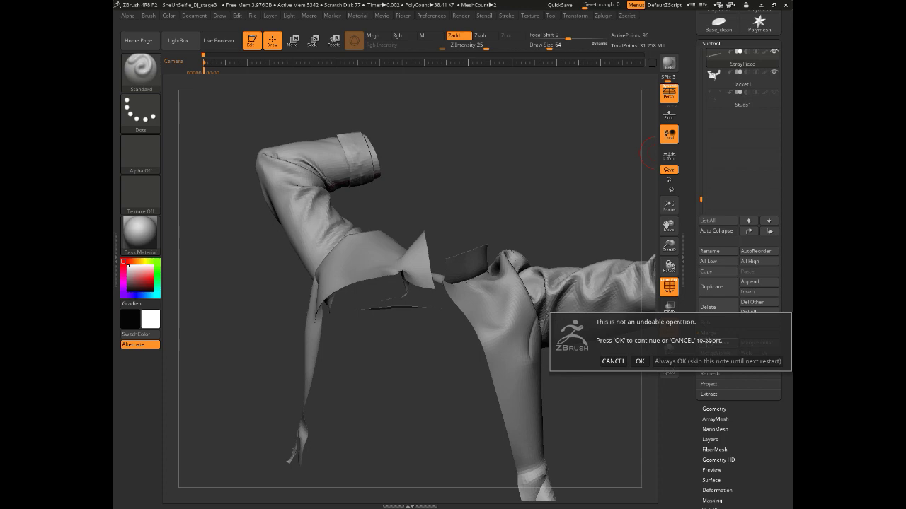
click(640, 362)
mouse_move(601, 229)
mouse_down()
mouse_move(535, 182)
mouse_move(506, 174)
mouse_move(498, 183)
mouse_move(494, 147)
mouse_up()
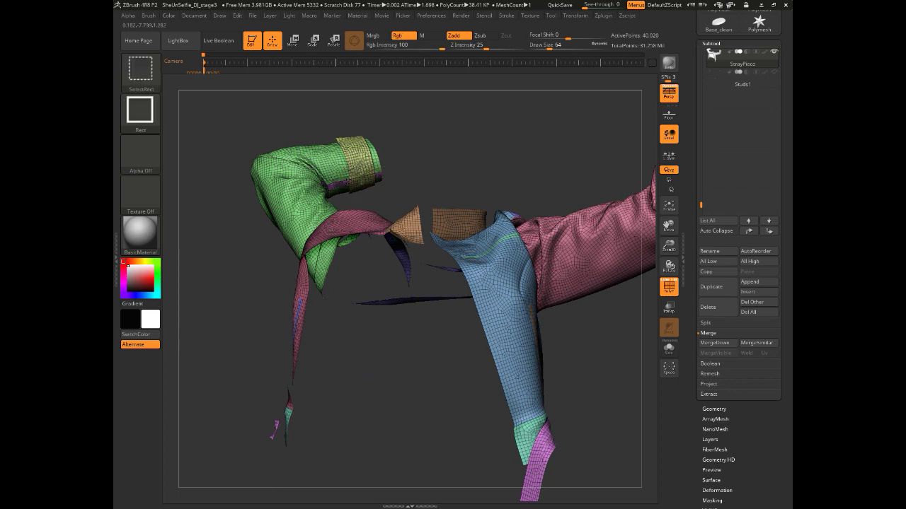
Isolate the stray strip's polygroup at the sleeve cuff to check it, and show the whole jacket again.
ctrl+shift+click(344, 182)
ctrl+shift+click(450, 139)
mouse_move(453, 141)
mouse_down()
mouse_move(507, 157)
mouse_move(520, 244)
mouse_move(515, 252)
mouse_move(476, 233)
mouse_move(417, 254)
mouse_up()
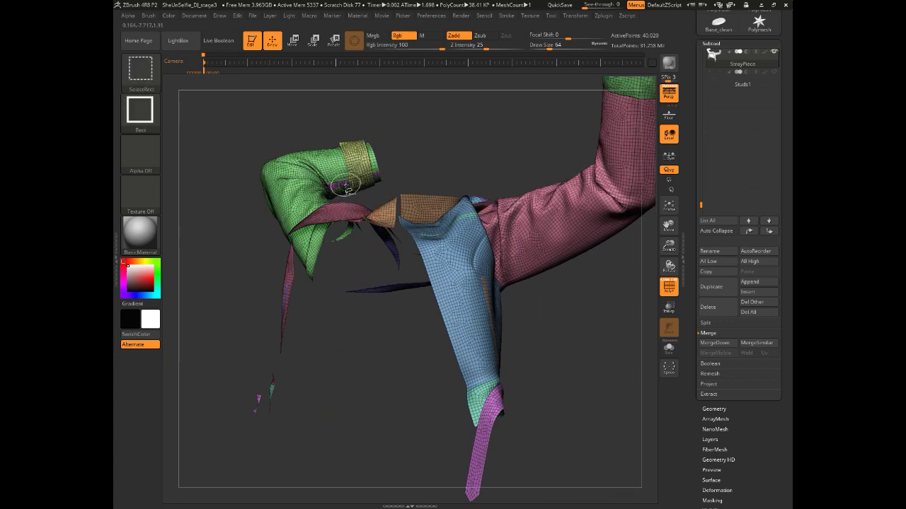
ctrl+shift+click(346, 187)
ctrl+shift+click(375, 174)
ctrl+shift+click(342, 185)
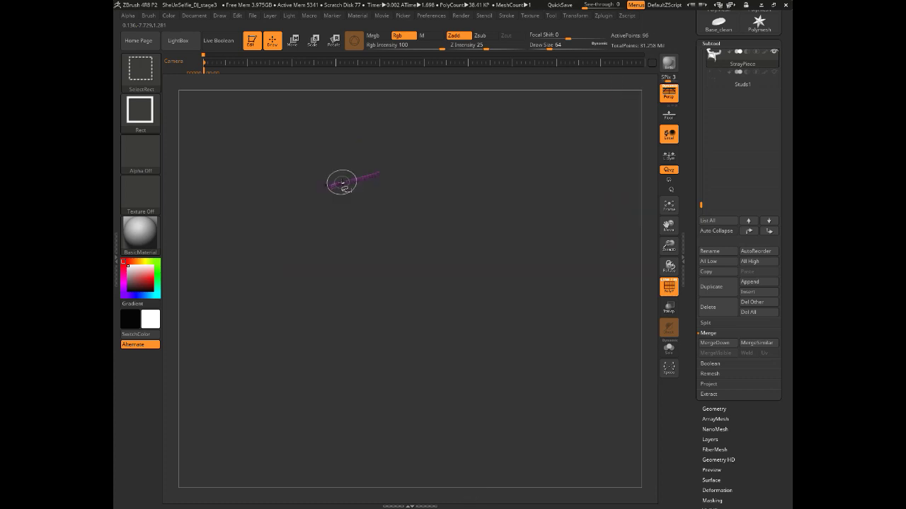
ctrl+shift+click(459, 155)
drag(440, 155, 622, 252)
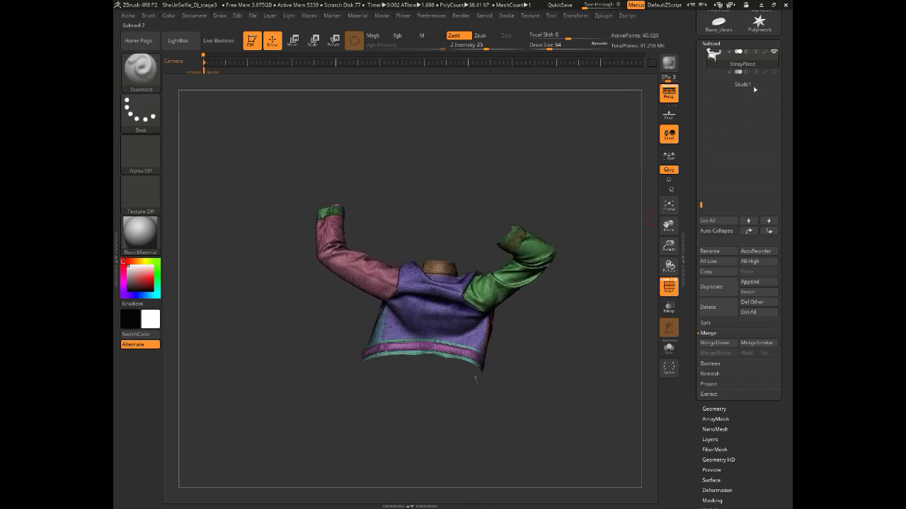
Check the Studs1 subtool and move the merged StrayPiece subtool below it in the subtool order.
click(754, 86)
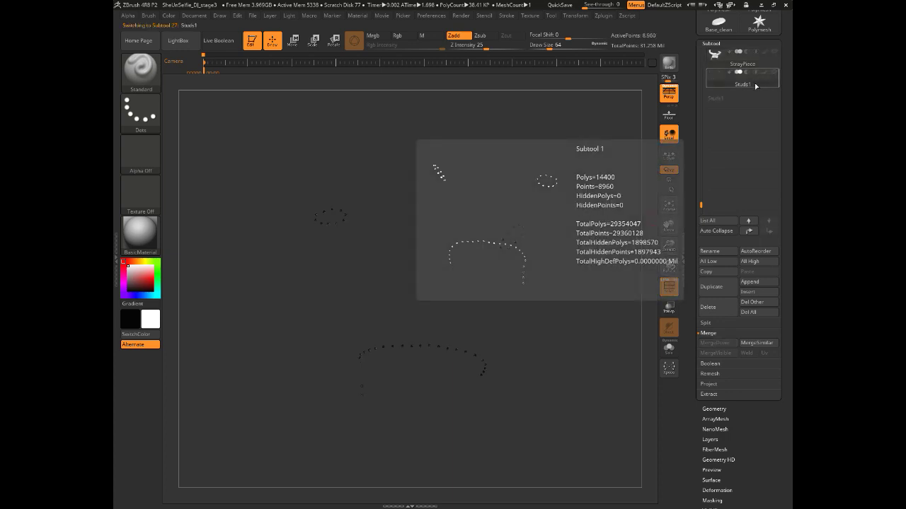
click(749, 64)
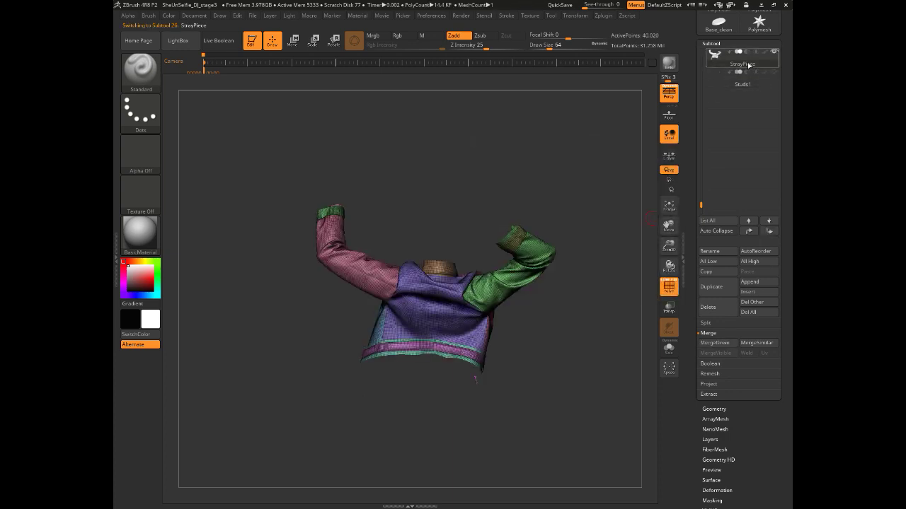
click(768, 231)
drag(541, 332, 312, 140)
drag(527, 432, 602, 423)
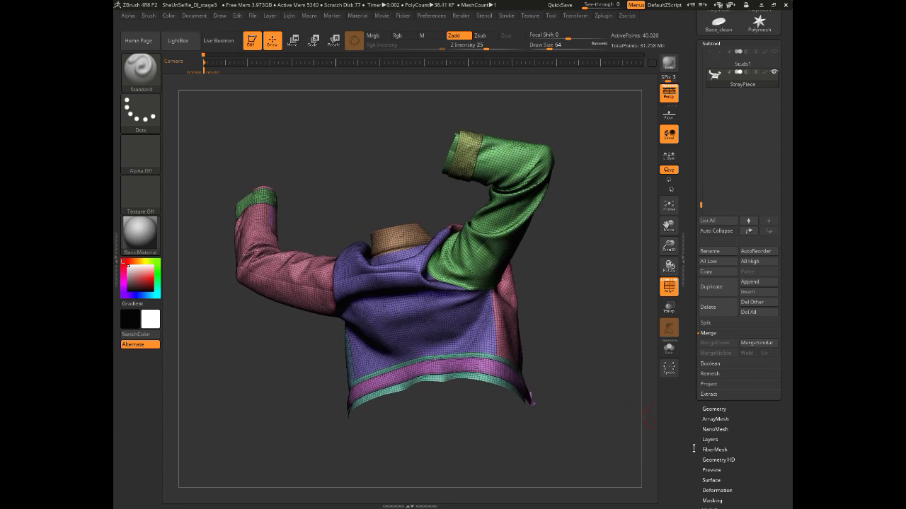
Open the EdgeLoop options in the Geometry settings for the merged jacket.
drag(697, 432, 702, 367)
click(712, 336)
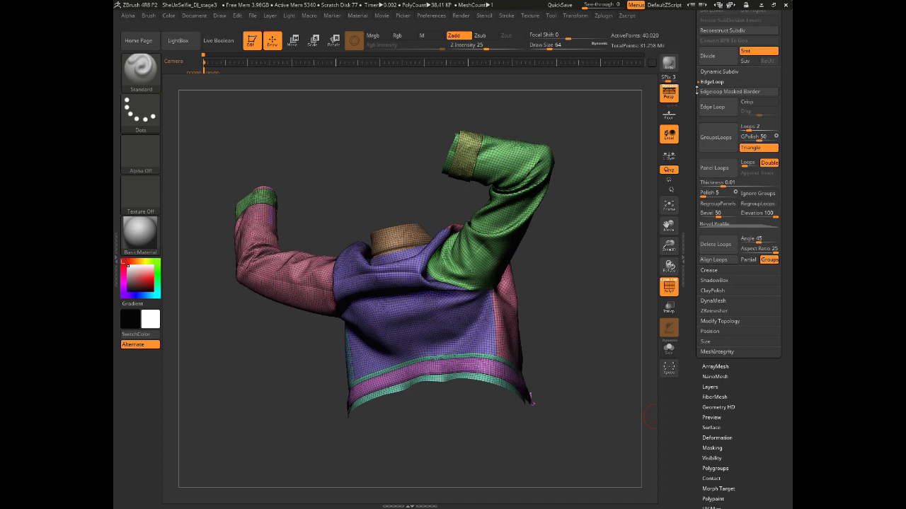
click(711, 85)
click(711, 84)
drag(691, 117, 688, 217)
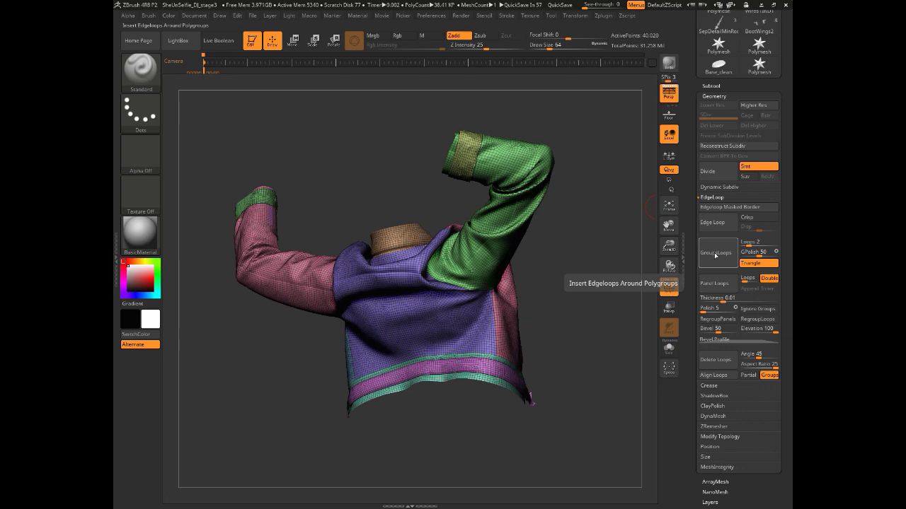
Try inserting GroupsLoops around all the jacket's polygroups with 2 loops and GPolish 50, and undo it.
alt+drag(589, 287, 586, 281)
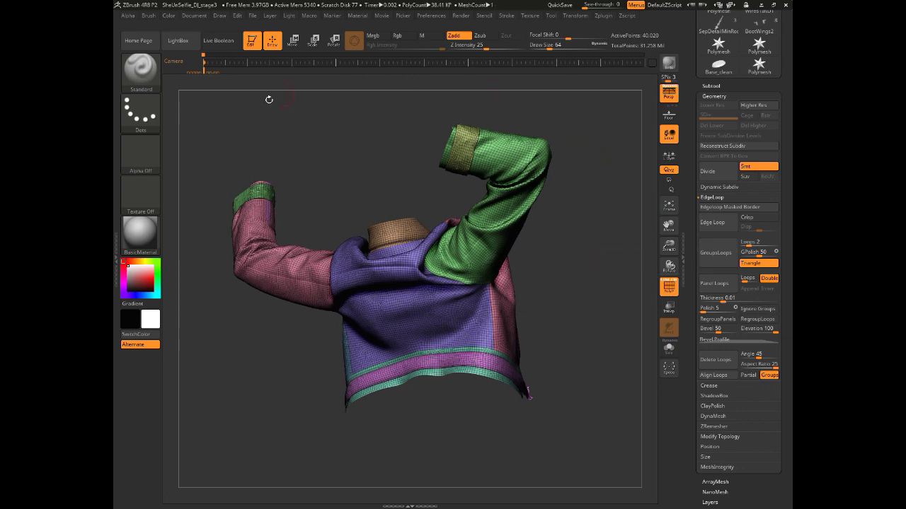
drag(315, 161, 276, 238)
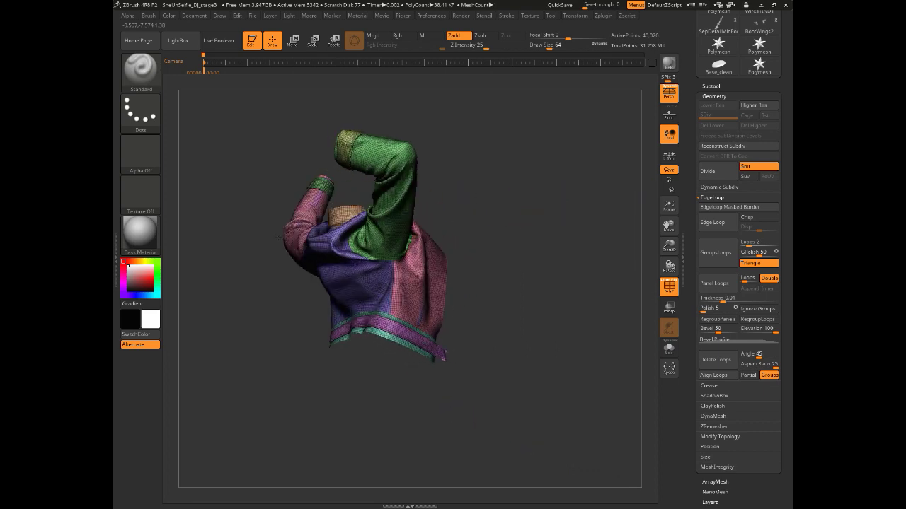
drag(476, 246, 618, 263)
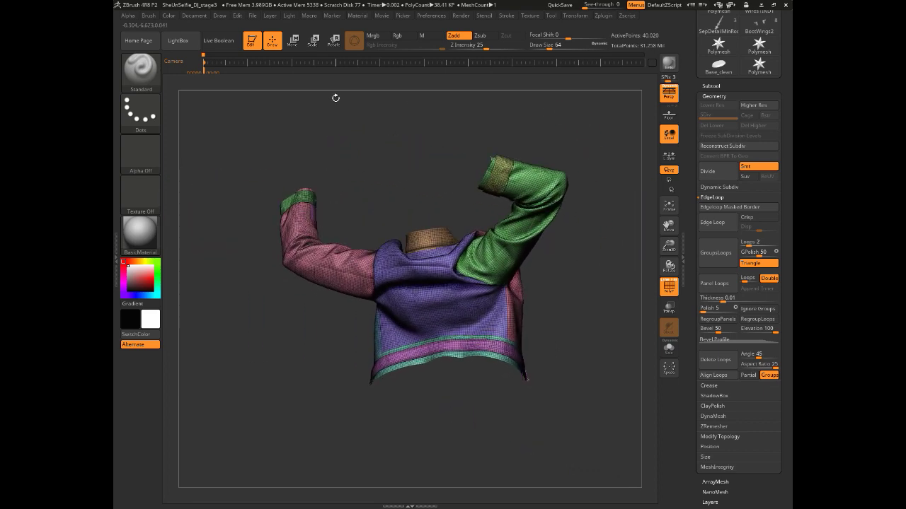
drag(545, 381, 297, 290)
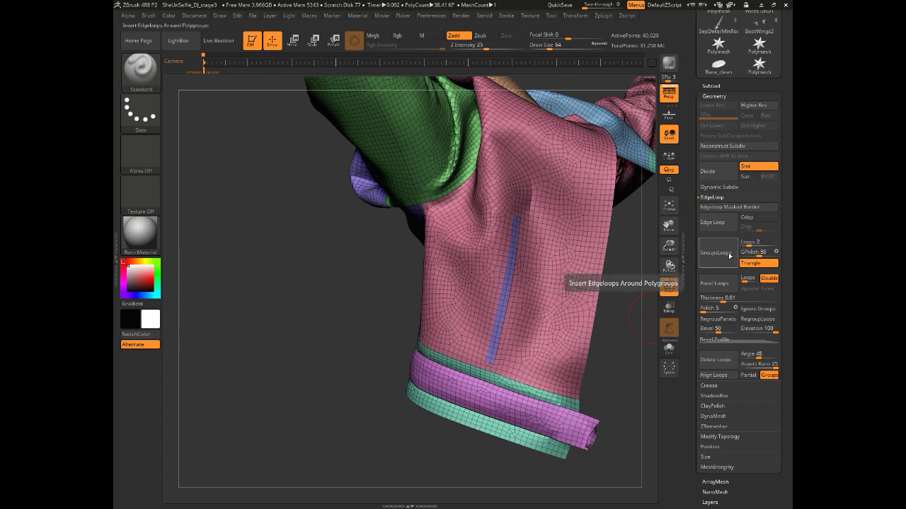
click(729, 256)
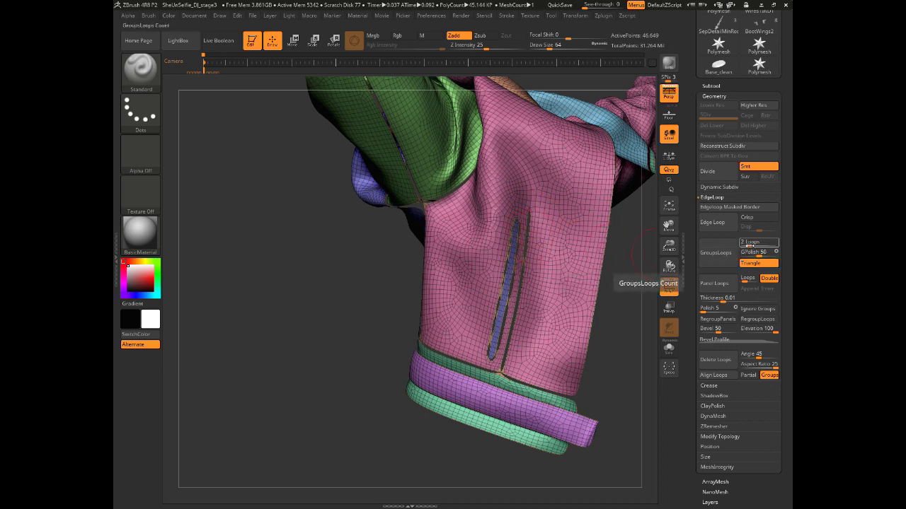
key(ctrl)
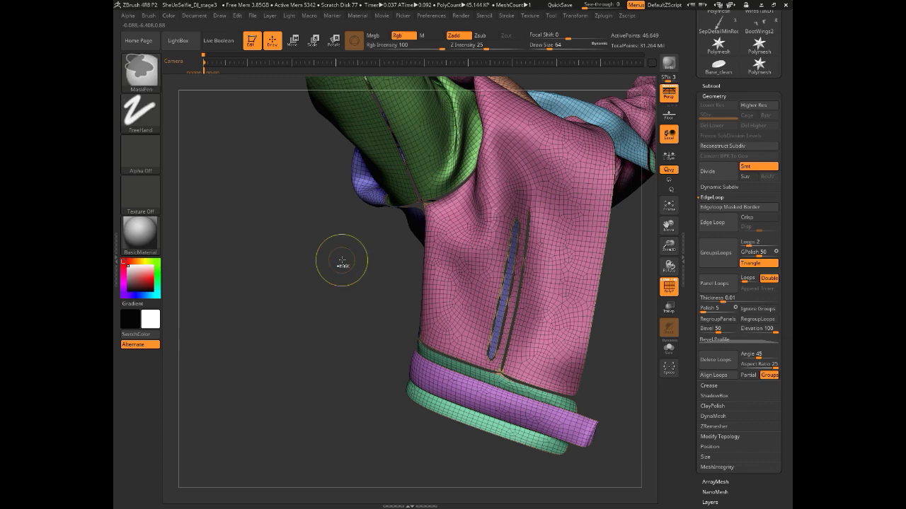
key(ctrl+z)
Isolate the pink front panel with the pocket slit, extrude an Edge Loop along its borders, and show the whole jacket again.
mouse_move(338, 267)
alt+mouse_down()
mouse_move(319, 286)
mouse_move(304, 271)
mouse_move(304, 323)
alt+mouse_up()
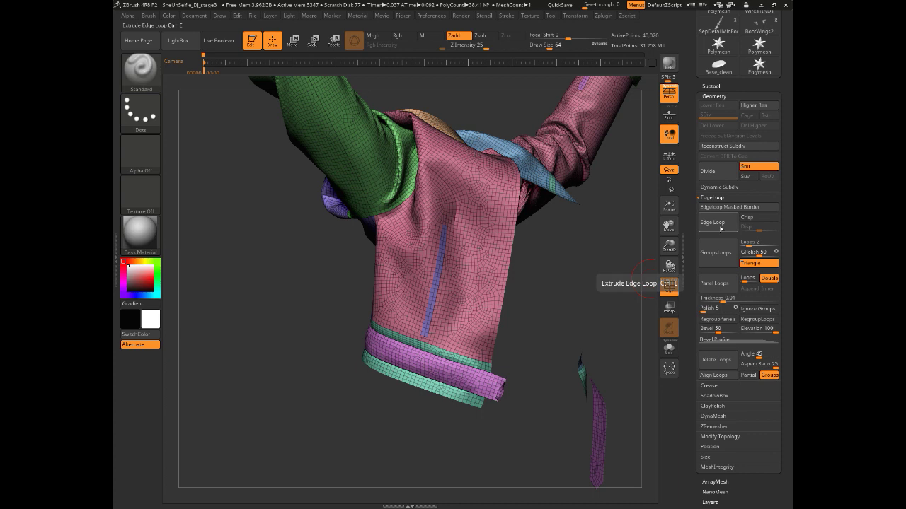
drag(269, 283, 382, 376)
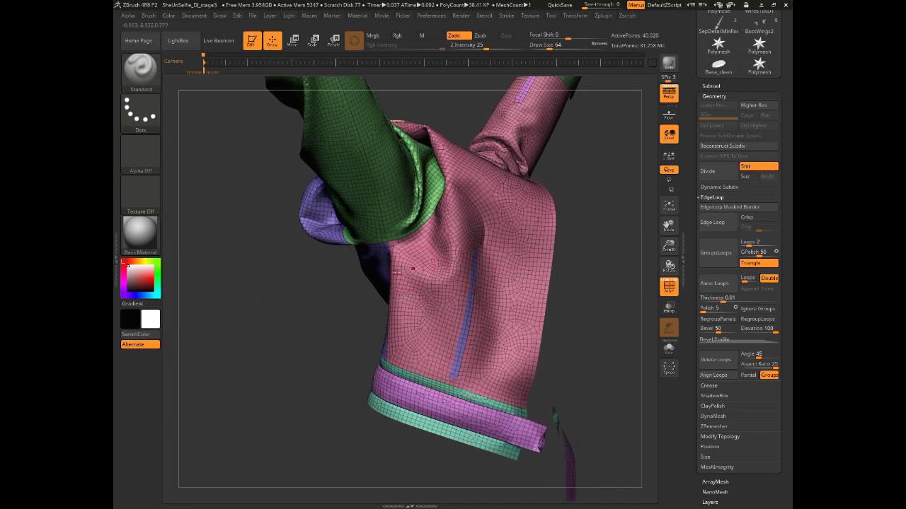
drag(333, 324, 315, 333)
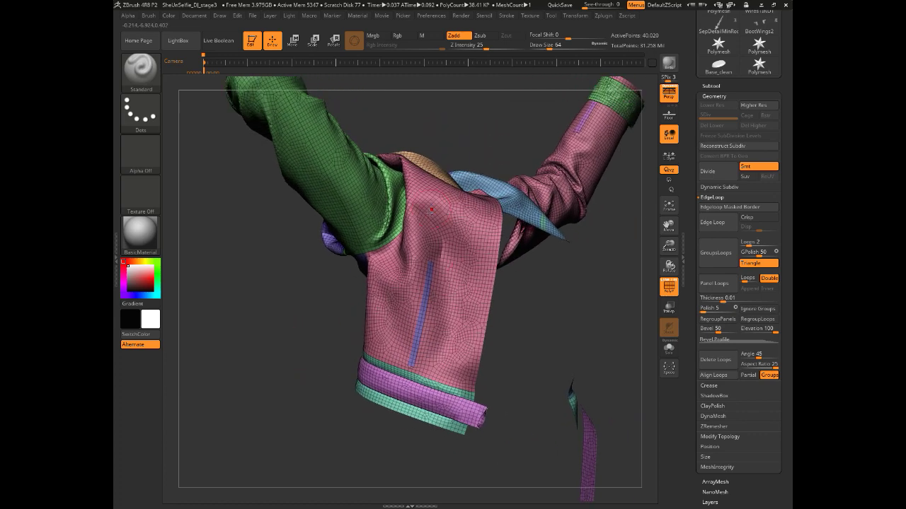
mouse_move(313, 334)
mouse_down()
mouse_move(584, 347)
mouse_move(312, 324)
mouse_move(329, 354)
mouse_move(303, 286)
mouse_move(303, 308)
mouse_move(287, 281)
mouse_up()
ctrl+shift+click(480, 325)
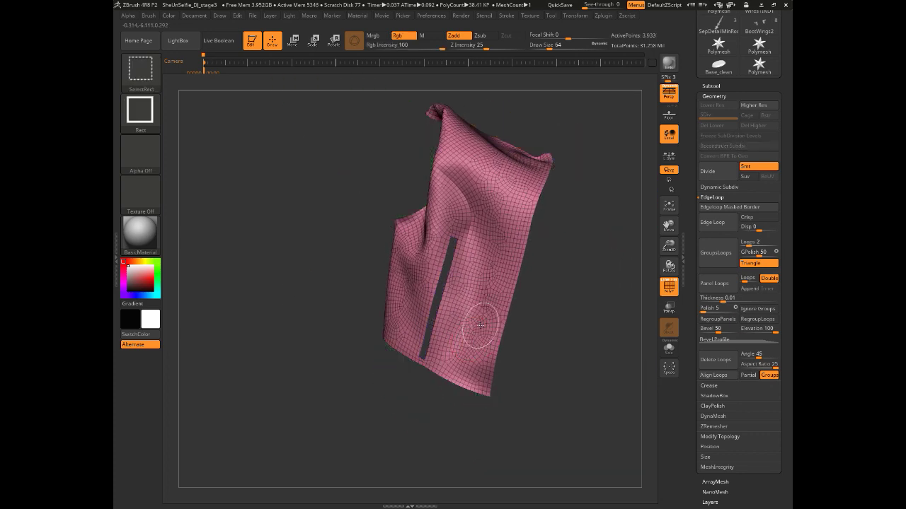
drag(296, 280, 300, 283)
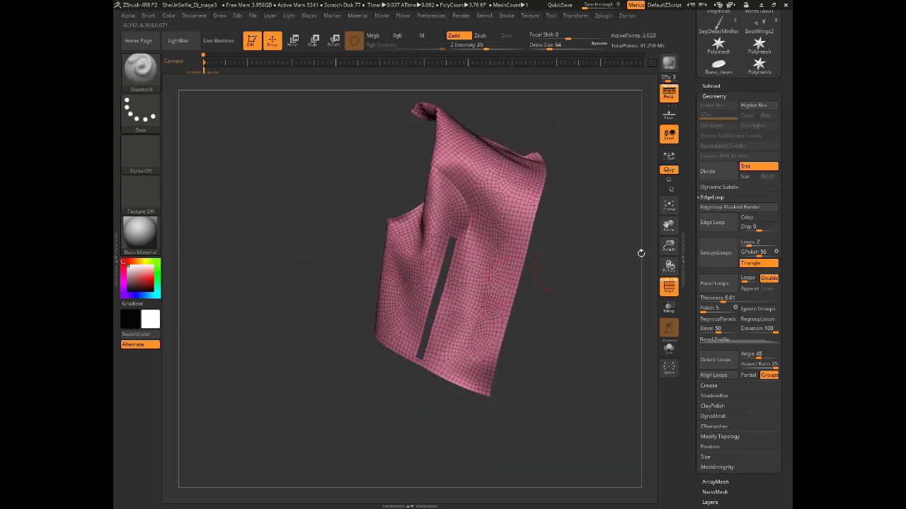
click(730, 224)
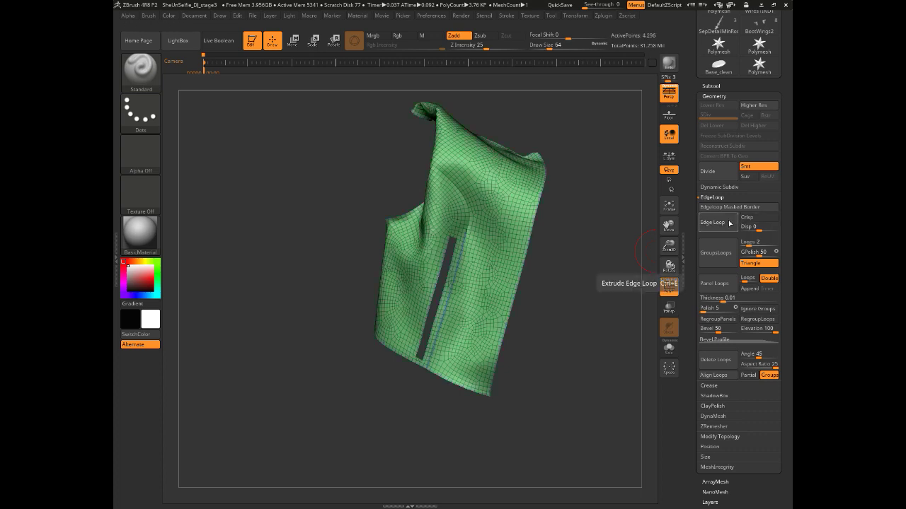
alt+drag(313, 249, 316, 322)
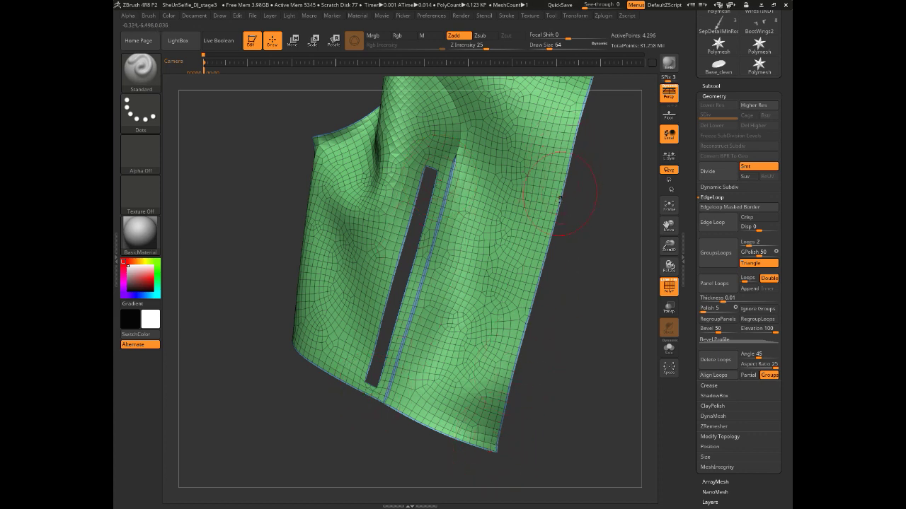
drag(586, 373, 578, 342)
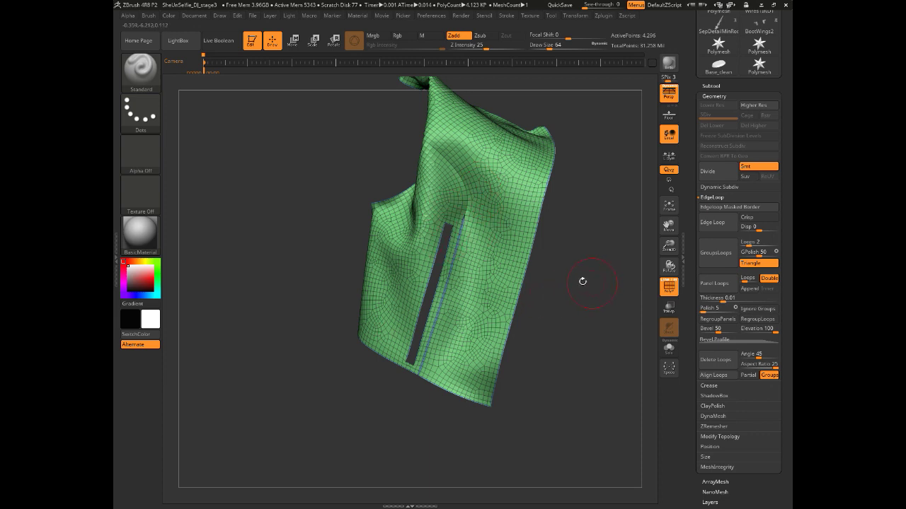
ctrl+shift+click(290, 339)
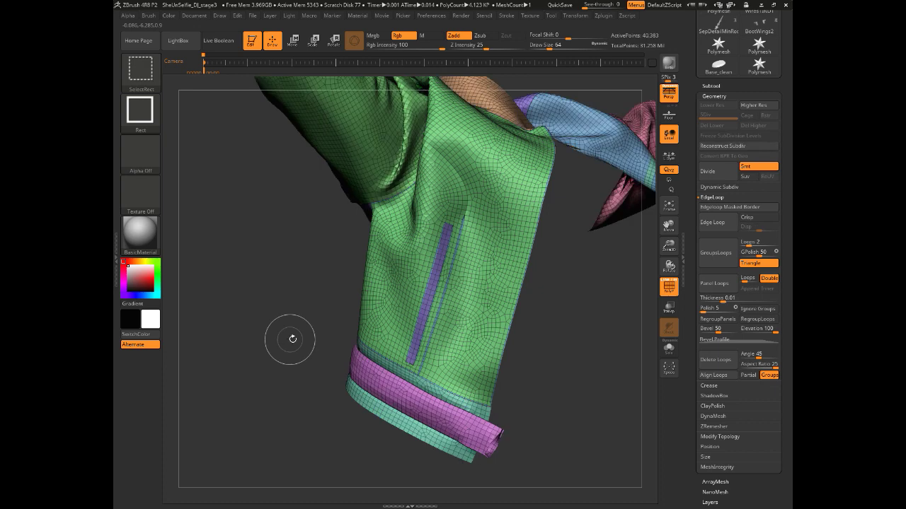
Isolate the hem band at the jacket's lower edge, add an Edge Loop along its border, and show all pieces again.
ctrl+shift+click(421, 435)
alt+drag(316, 287, 420, 202)
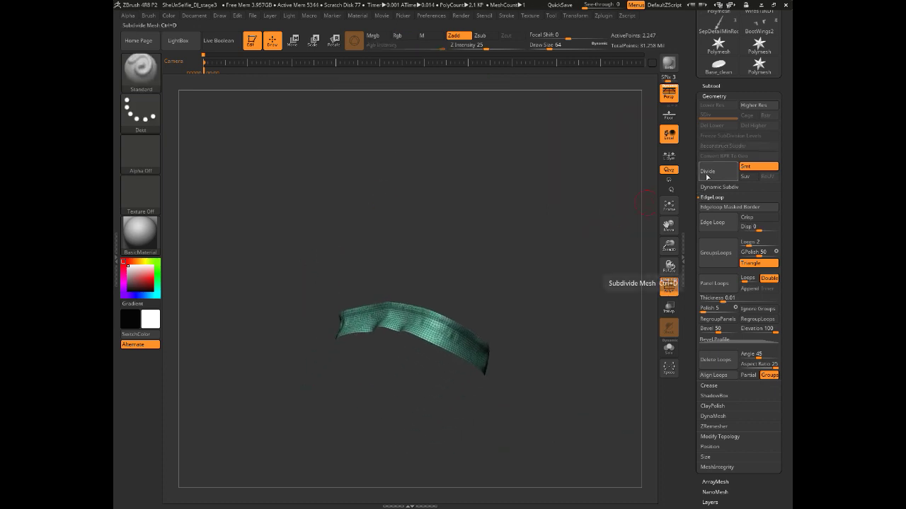
click(711, 223)
ctrl+shift+click(562, 278)
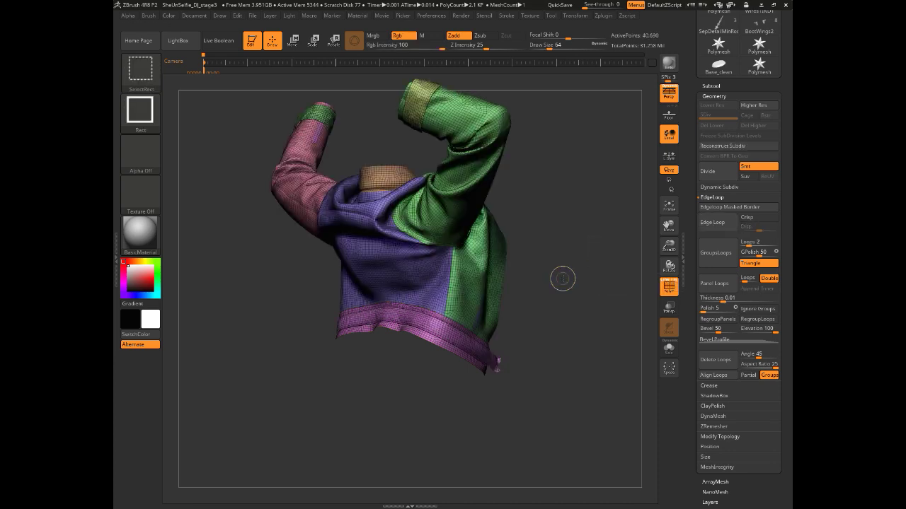
Isolate the raised sleeve and its cuff in turn, add an Edge Loop along each piece's borders, and show the whole jacket again.
drag(583, 273, 319, 247)
ctrl+shift+click(408, 177)
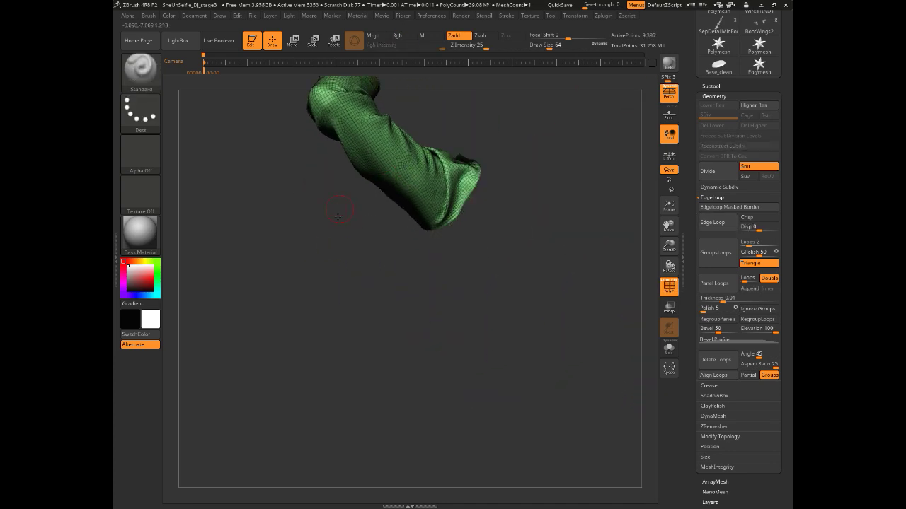
drag(343, 213, 342, 300)
click(712, 221)
ctrl+shift+click(360, 170)
click(711, 219)
ctrl+shift+click(566, 283)
Isolate the remaining body pieces and the pocket strip one at a time, adding an Edge Loop where needed, and show everything again.
drag(566, 354, 460, 386)
ctrl+shift+click(396, 331)
ctrl+shift+click(581, 221)
ctrl+shift+click(467, 167)
ctrl+shift+click(587, 278)
ctrl+shift+click(375, 198)
click(717, 228)
ctrl+shift+click(566, 283)
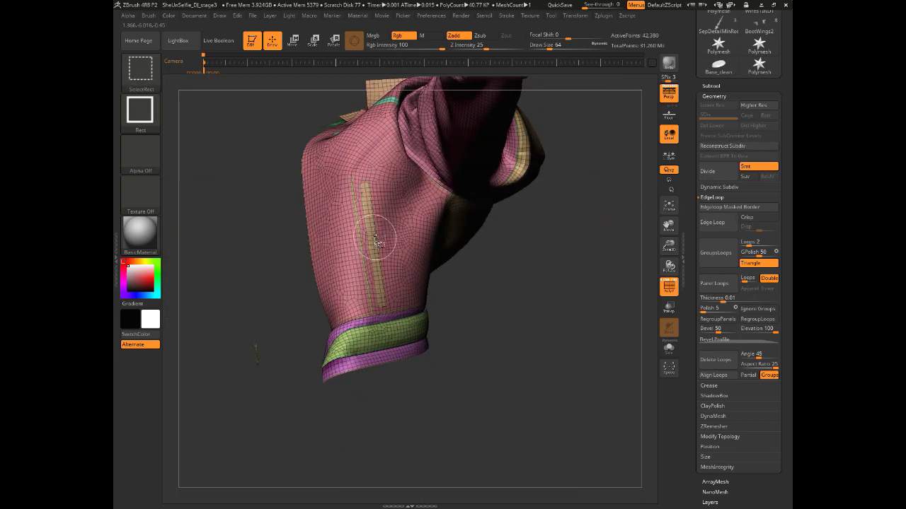
ctrl+shift+click(377, 242)
ctrl+shift+click(576, 300)
drag(576, 299, 528, 290)
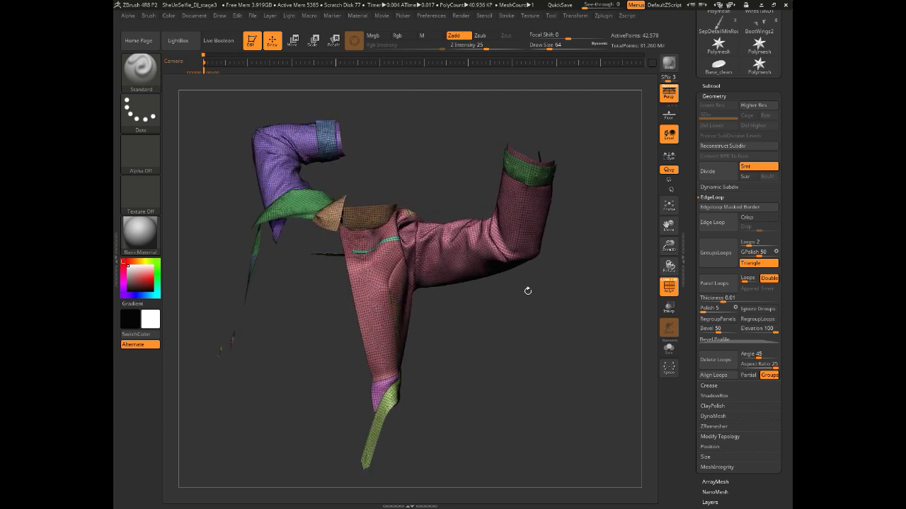
Isolate the other pink sleeve and then its cuff, add an Edge Loop to each piece's borders, and show the whole jacket again.
ctrl+shift+click(469, 253)
click(728, 225)
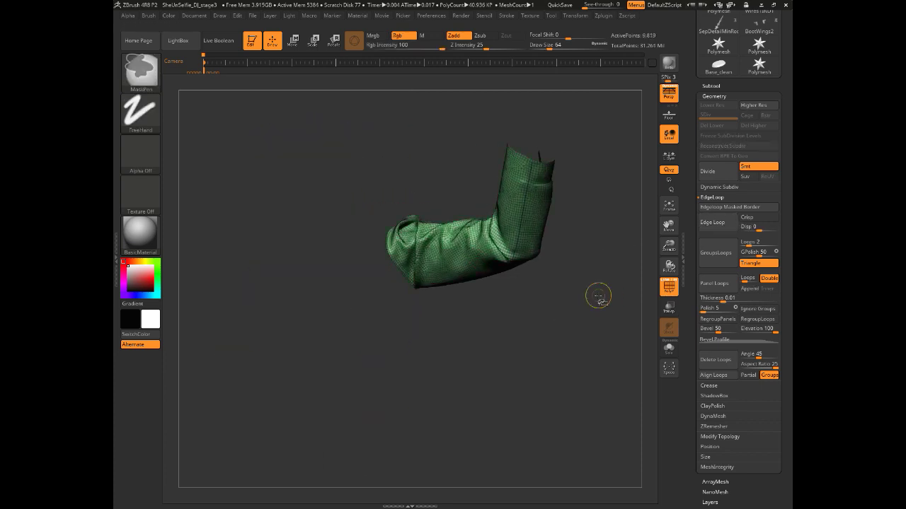
ctrl+shift+click(594, 283)
ctrl+shift+click(527, 171)
click(715, 223)
ctrl+shift+click(568, 287)
drag(593, 288, 541, 297)
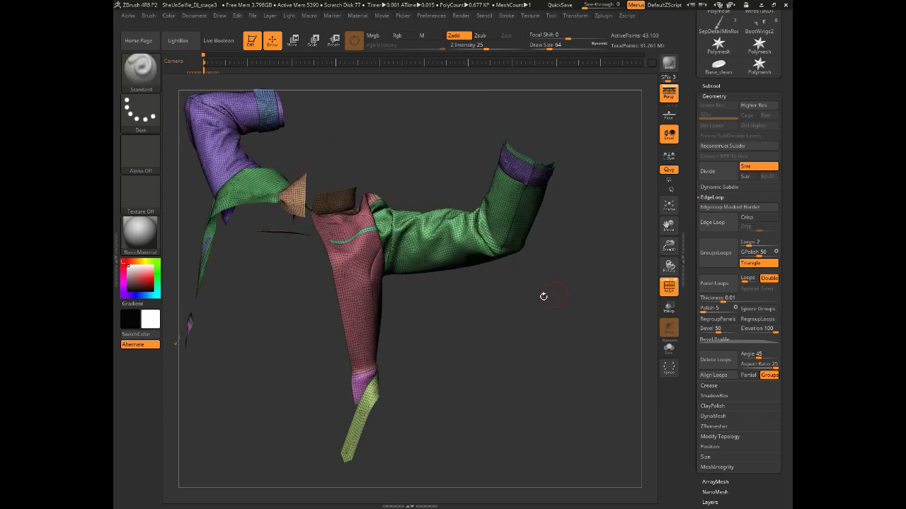
Isolate the collar, add an Edge Loop along its borders, and show all the jacket pieces again.
ctrl+shift+click(295, 195)
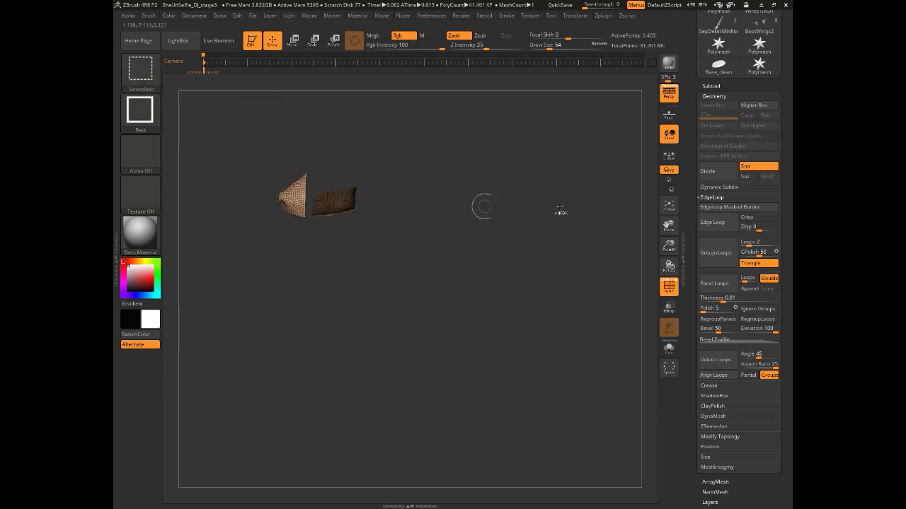
click(712, 222)
mouse_move(556, 278)
mouse_down()
mouse_move(437, 261)
mouse_move(542, 241)
mouse_move(558, 243)
mouse_move(570, 276)
mouse_up()
ctrl+shift+click(557, 235)
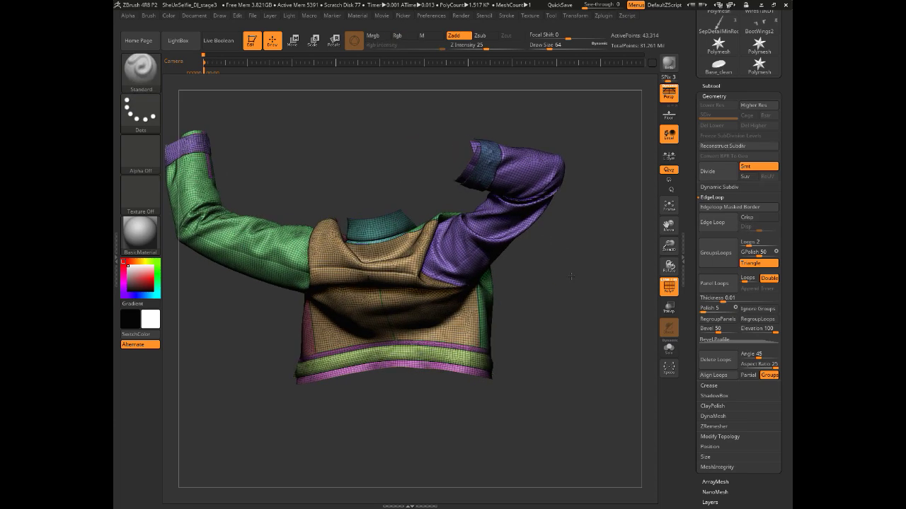
Examine the jacket from the front, back and sides to check the polygroups and new border loops on every pattern piece.
drag(349, 175, 273, 261)
alt+drag(542, 310, 523, 364)
alt+drag(451, 390, 375, 336)
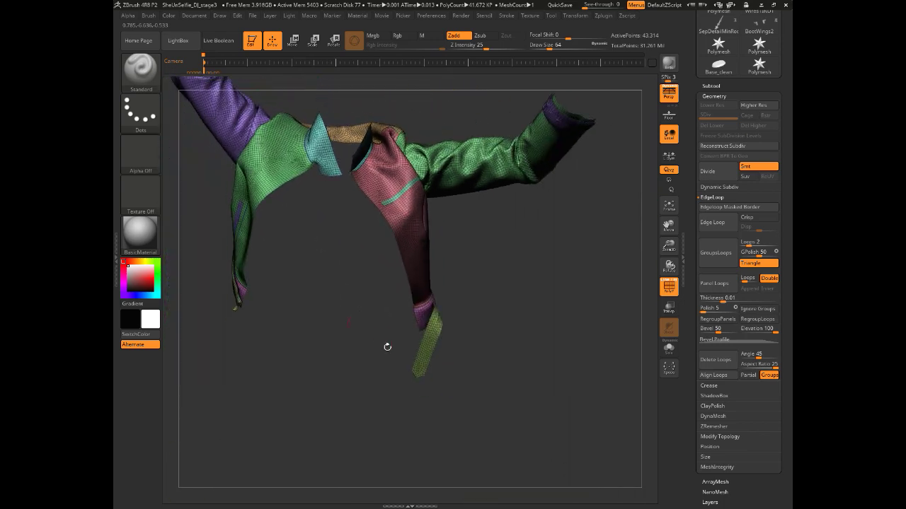
drag(551, 309, 570, 343)
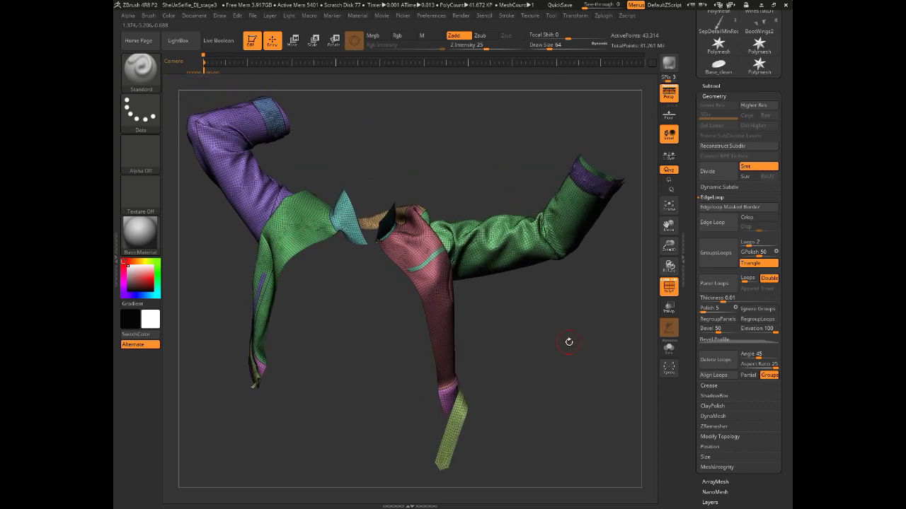
mouse_move(569, 341)
mouse_down()
mouse_move(521, 324)
mouse_move(592, 328)
mouse_move(581, 346)
mouse_up()
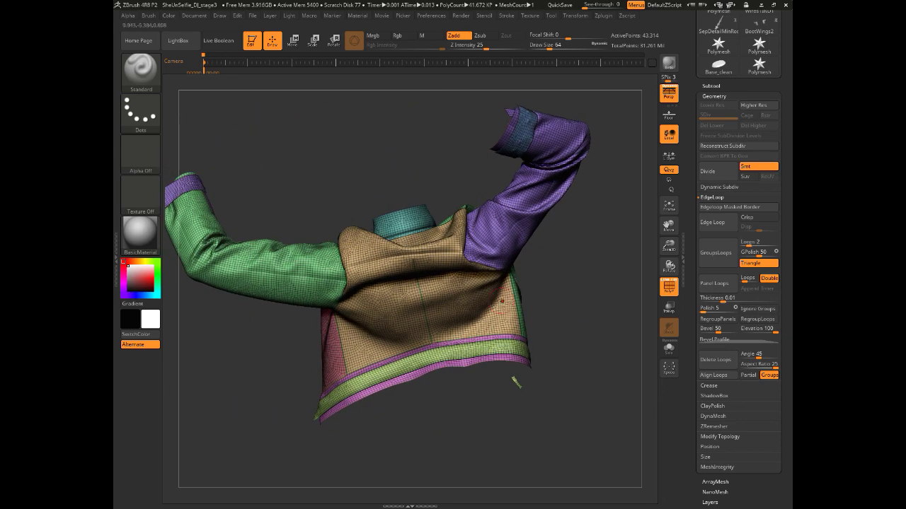
alt+drag(322, 190, 342, 194)
mouse_move(283, 330)
mouse_down()
mouse_move(347, 340)
mouse_move(249, 206)
mouse_move(269, 219)
mouse_move(255, 244)
mouse_move(237, 252)
mouse_move(254, 245)
mouse_move(261, 259)
mouse_move(252, 225)
mouse_move(259, 236)
mouse_up()
drag(279, 234, 180, 237)
drag(361, 145, 370, 186)
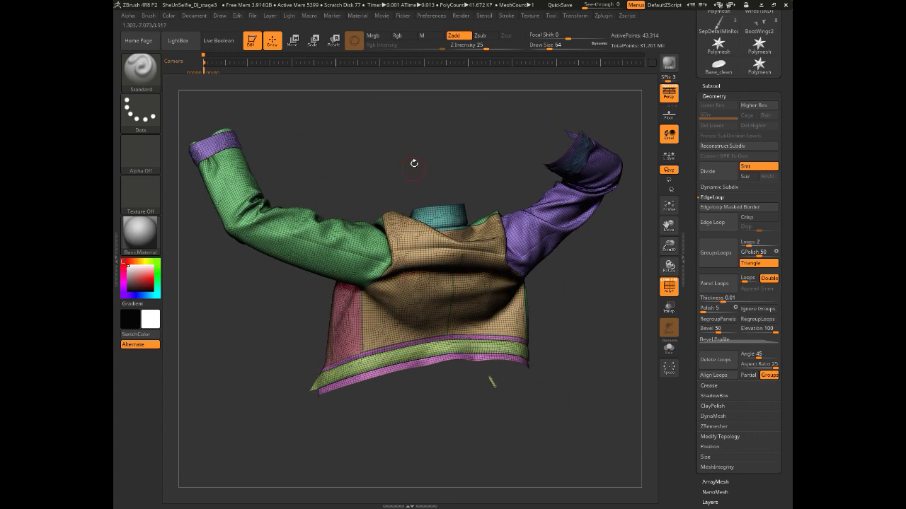
drag(623, 333, 528, 330)
drag(269, 299, 297, 288)
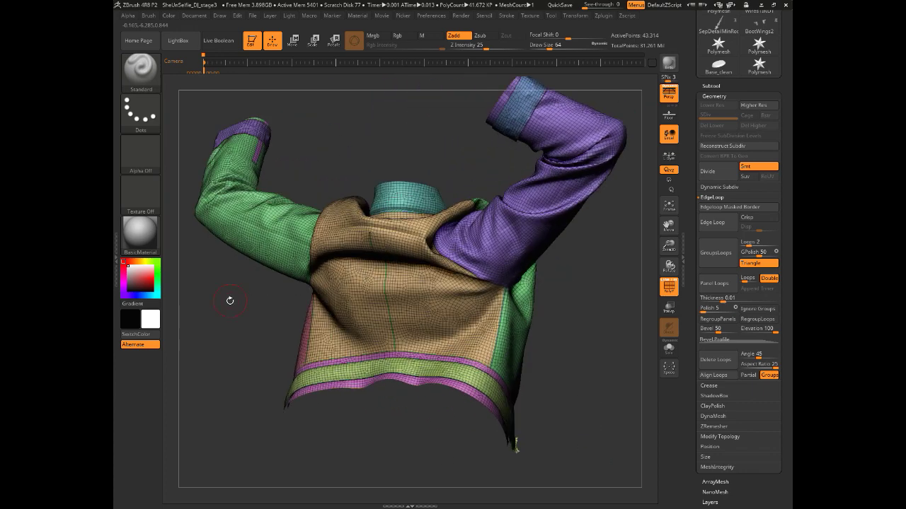
drag(218, 302, 221, 303)
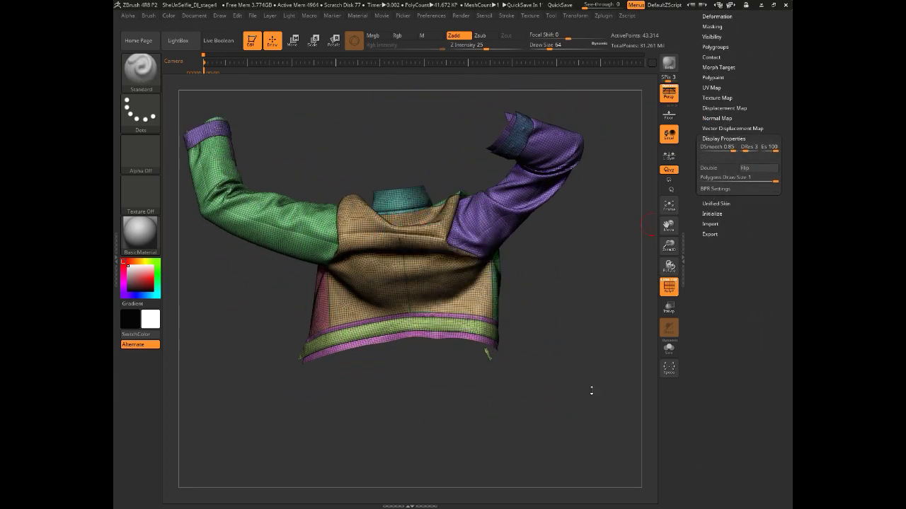
drag(591, 390, 288, 378)
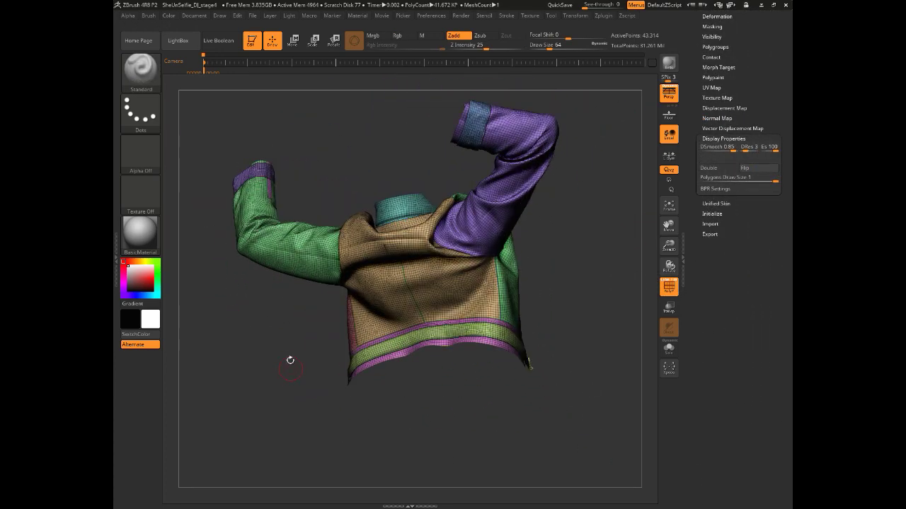
Isolate the green front panel with its thin border strips, mask it all, regroup it with Group Masked, and show the whole jacket.
mouse_move(297, 391)
mouse_down()
mouse_move(251, 382)
mouse_move(279, 405)
mouse_move(233, 366)
mouse_move(259, 392)
mouse_move(249, 418)
mouse_move(257, 416)
mouse_move(254, 396)
mouse_move(278, 412)
mouse_move(245, 408)
mouse_move(262, 415)
mouse_move(279, 377)
mouse_move(259, 361)
mouse_move(257, 307)
mouse_move(209, 295)
mouse_move(273, 281)
mouse_up()
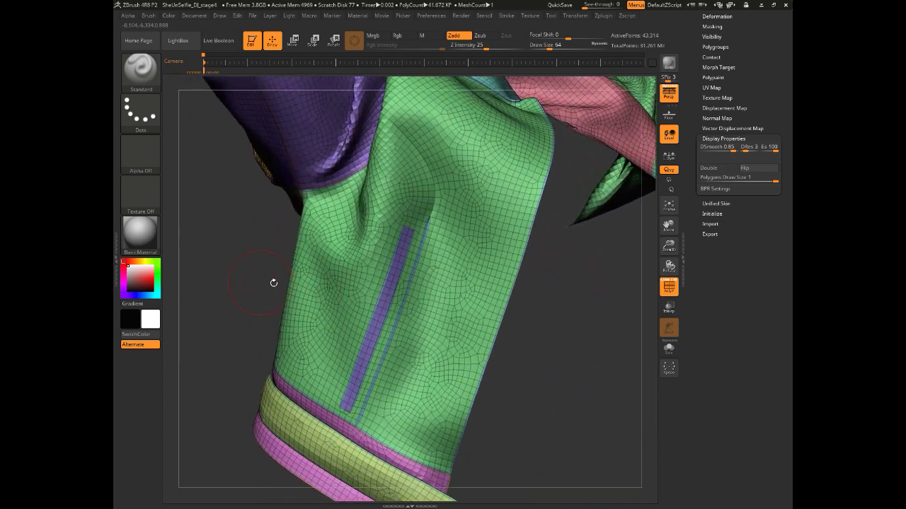
ctrl+shift+click(315, 330)
ctrl+shift+click(249, 295)
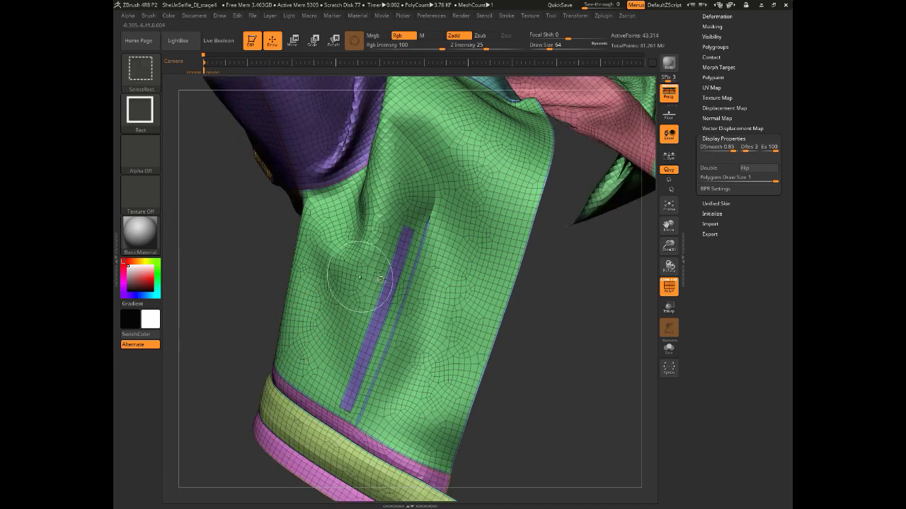
ctrl+shift+click(407, 296)
drag(234, 339, 253, 367)
ctrl+drag(238, 97, 603, 471)
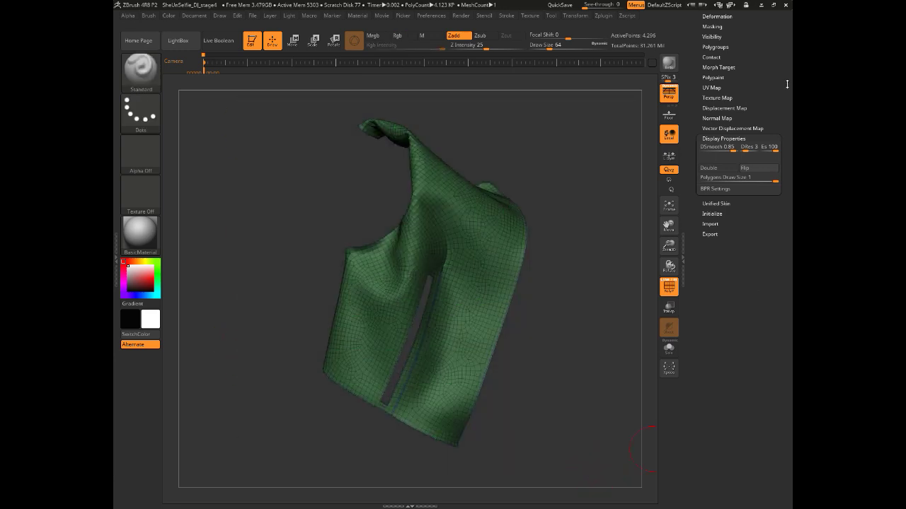
click(705, 46)
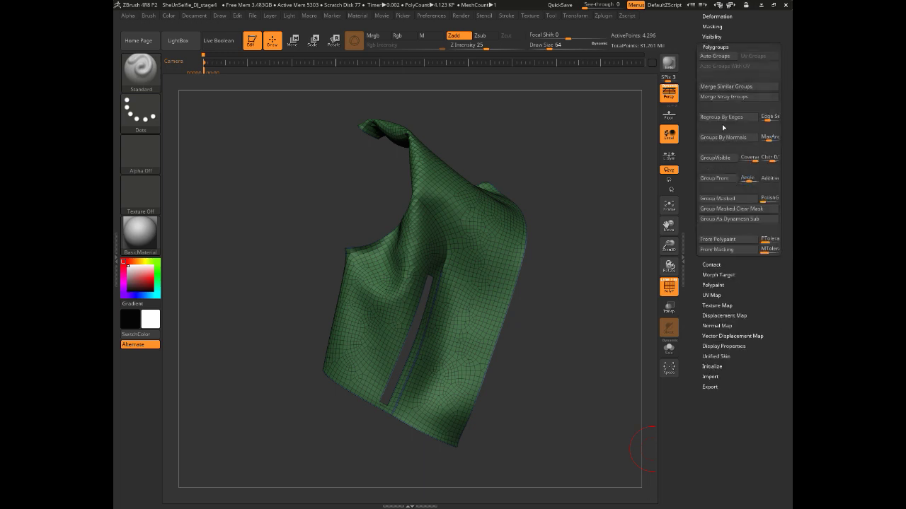
click(717, 199)
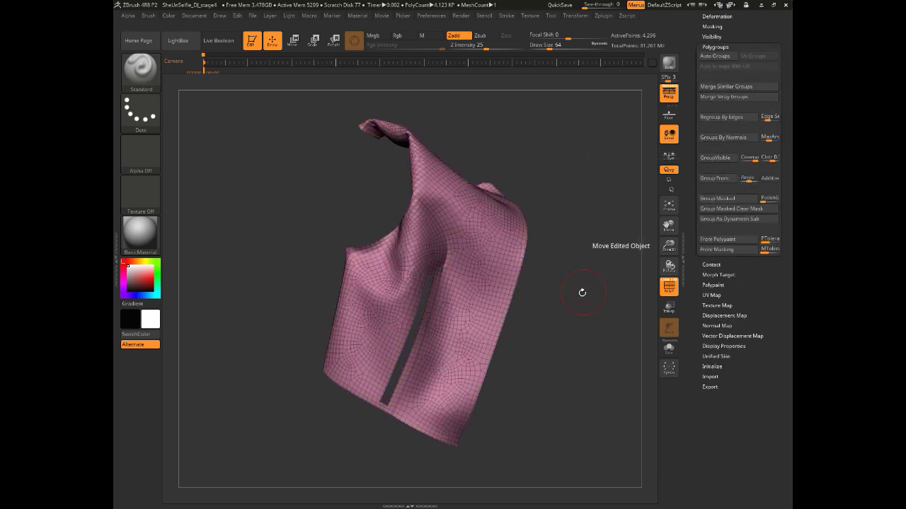
drag(576, 293, 570, 293)
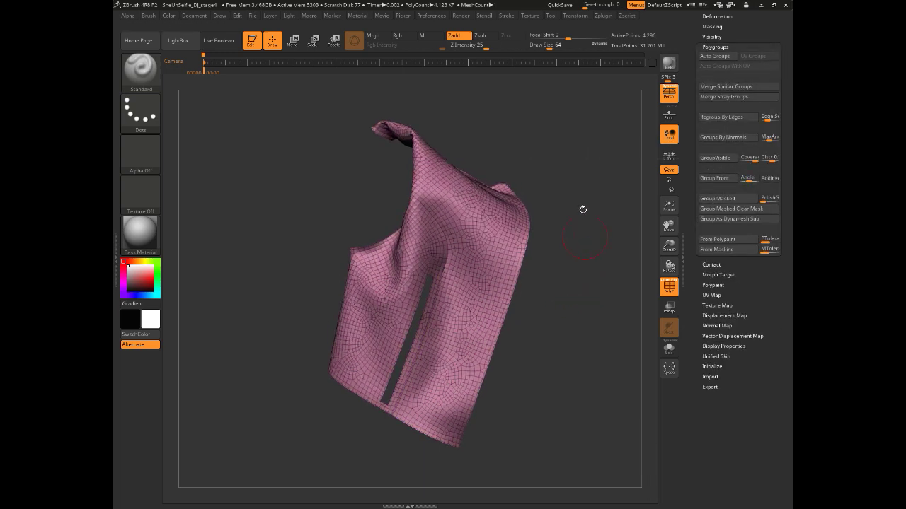
ctrl+shift+click(240, 272)
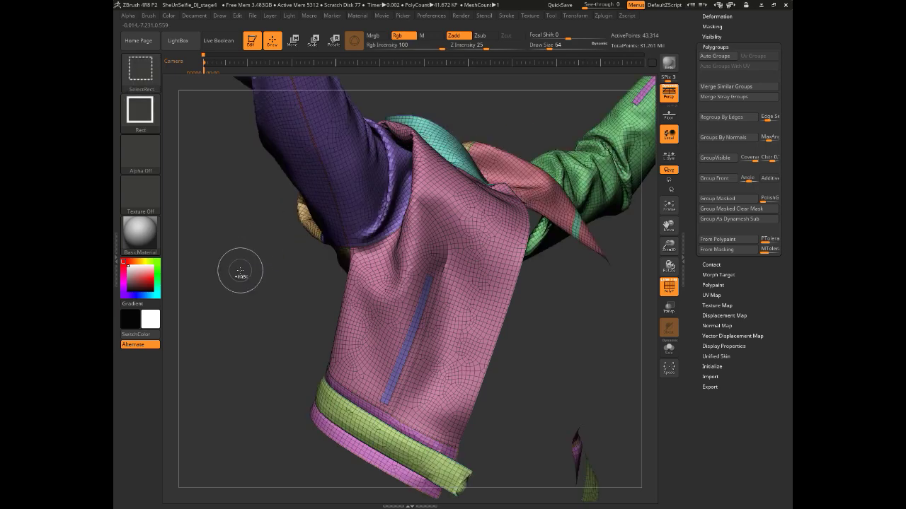
Isolate and mask the purple hem strips above and below the green band, and show the surrounding pieces again.
mouse_move(255, 269)
mouse_down()
mouse_move(265, 263)
mouse_move(262, 304)
mouse_move(276, 259)
mouse_move(264, 253)
mouse_move(268, 265)
mouse_move(276, 210)
mouse_up()
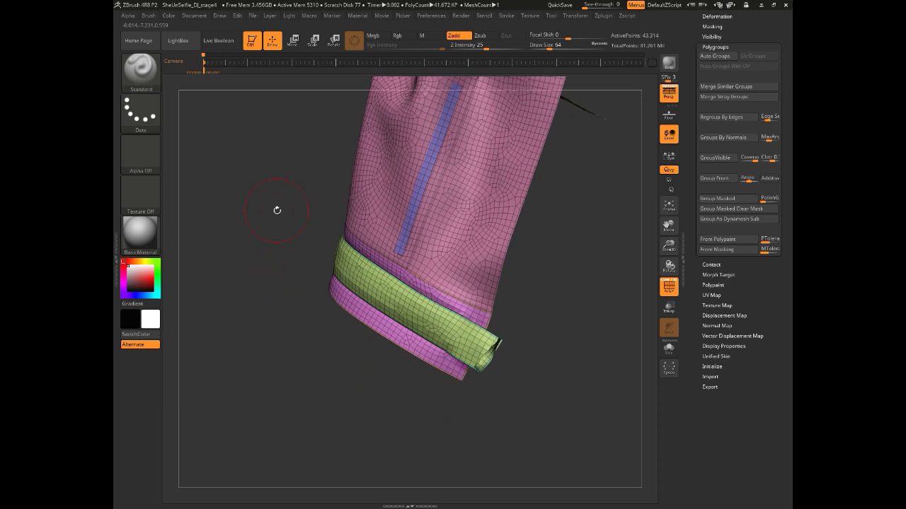
ctrl+shift+click(495, 315)
alt+drag(285, 174, 624, 424)
alt+drag(533, 399, 518, 484)
ctrl+shift+click(412, 358)
alt+drag(488, 397, 544, 460)
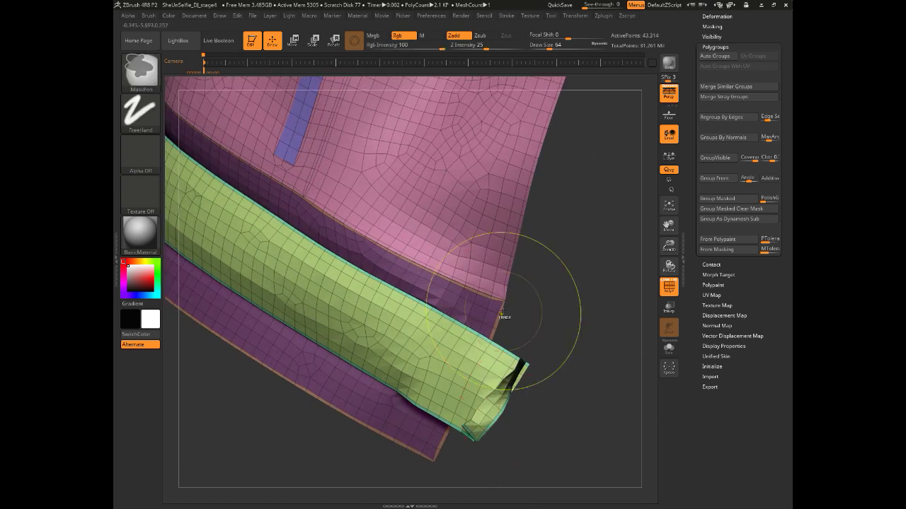
Isolate the purple hem strips' thin border loop, add it to the mask, and combine both into one polygroup with Group Masked.
ctrl+shift+click(505, 315)
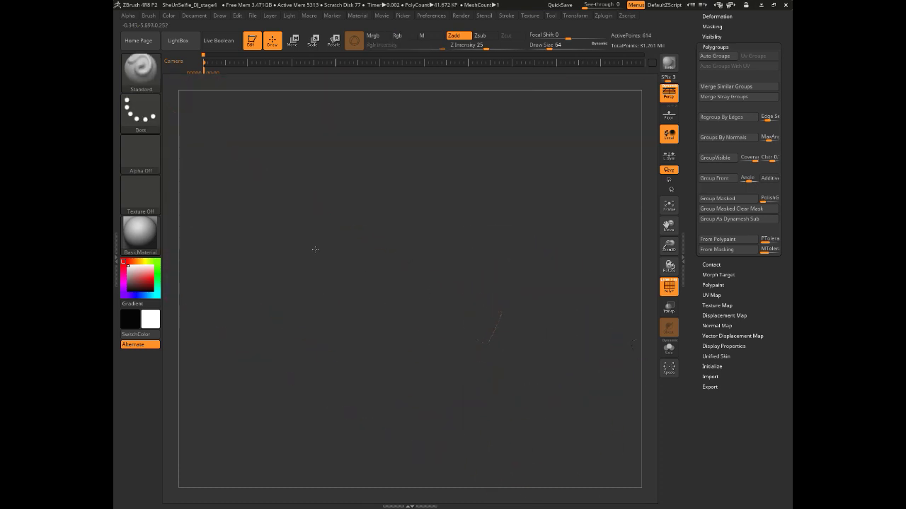
ctrl+shift+drag(309, 184, 655, 460)
ctrl+shift+drag(286, 139, 651, 459)
ctrl+shift+click(456, 364)
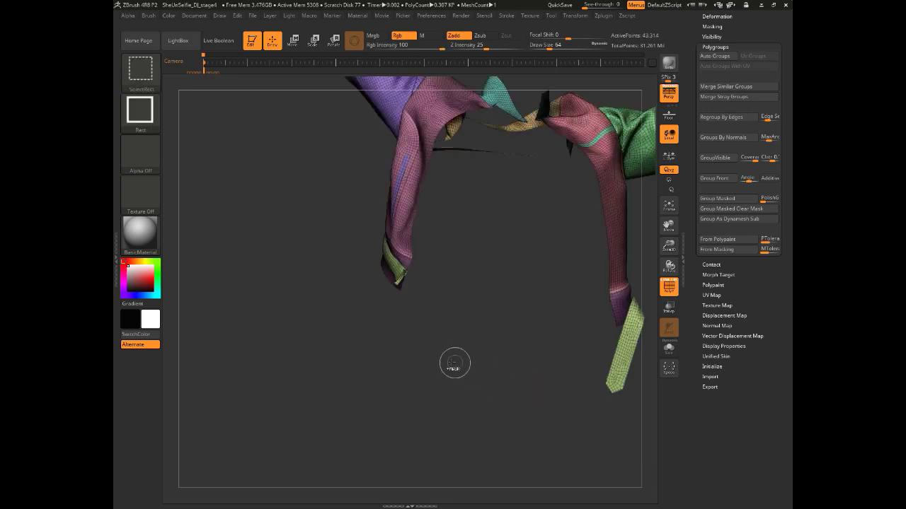
drag(456, 364, 479, 362)
drag(371, 317, 619, 271)
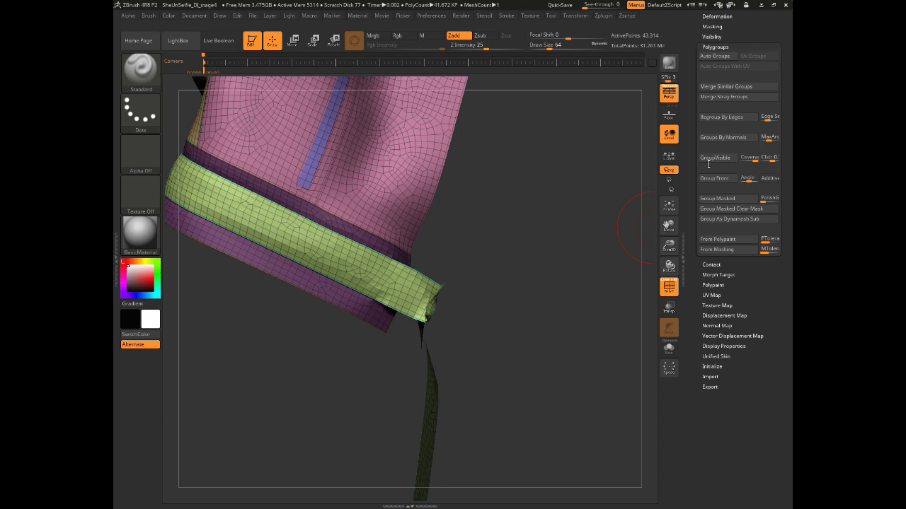
click(706, 200)
drag(569, 273, 476, 290)
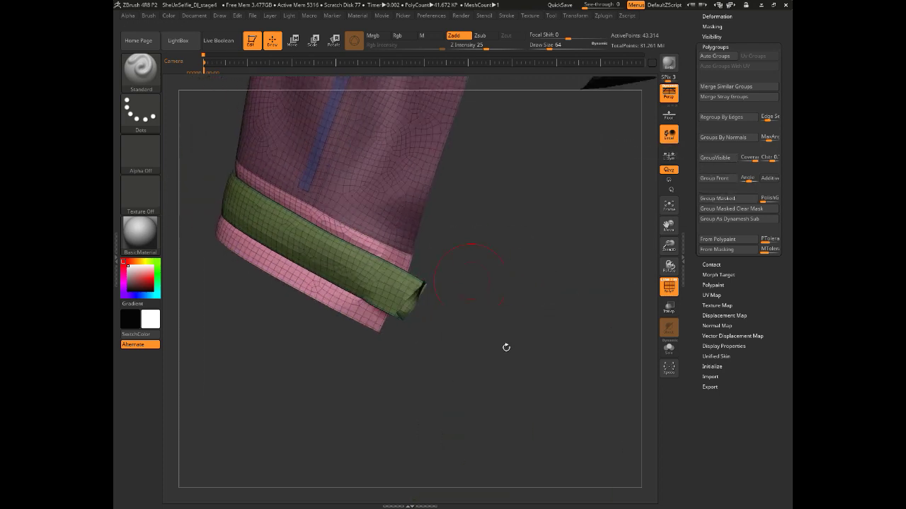
drag(485, 388, 453, 385)
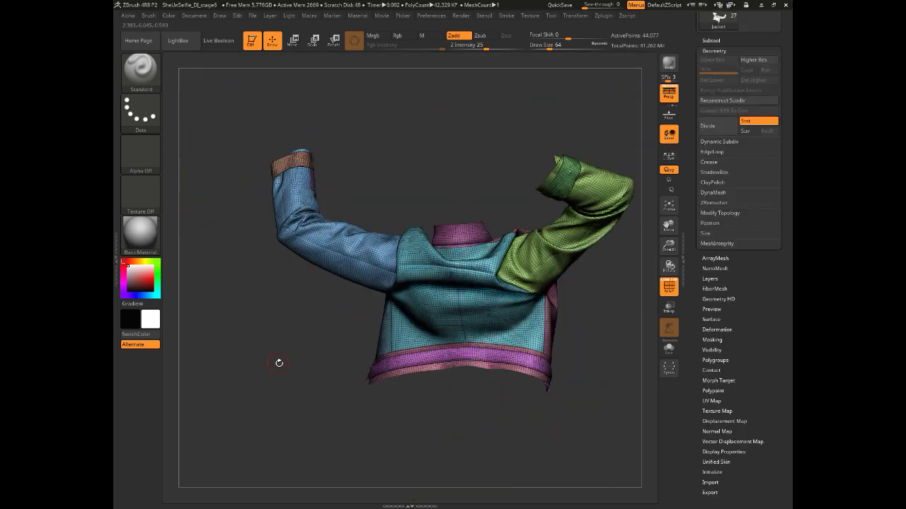
Turn off Smt for subdividing the regrouped jacket in the Geometry settings.
drag(278, 363, 268, 380)
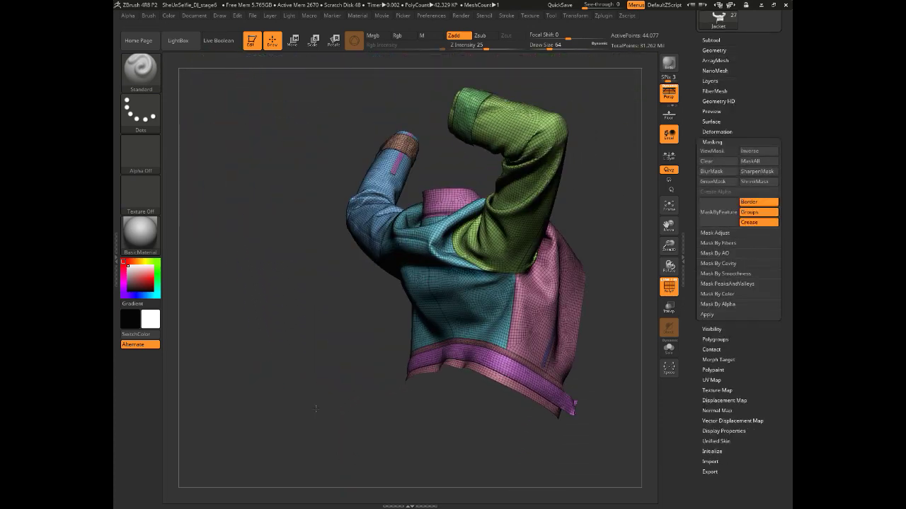
drag(325, 411, 312, 460)
drag(384, 429, 380, 369)
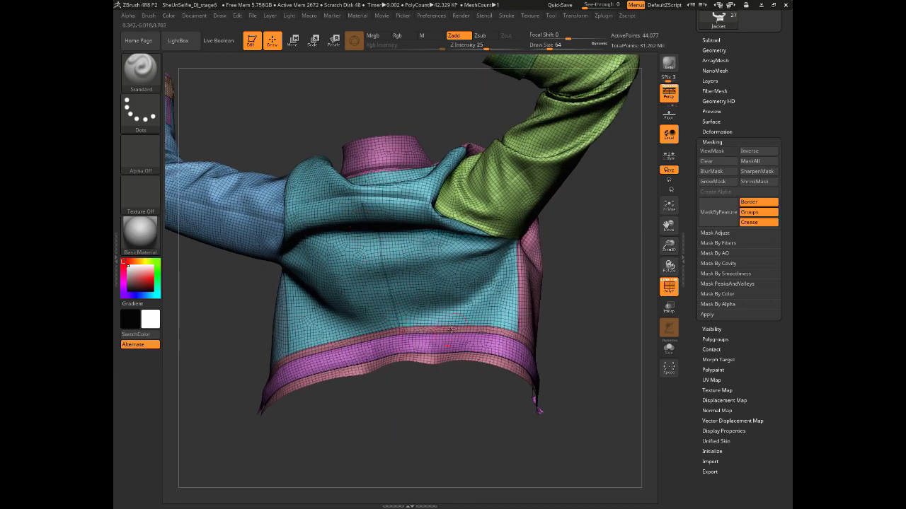
drag(495, 431, 461, 383)
drag(484, 349, 264, 333)
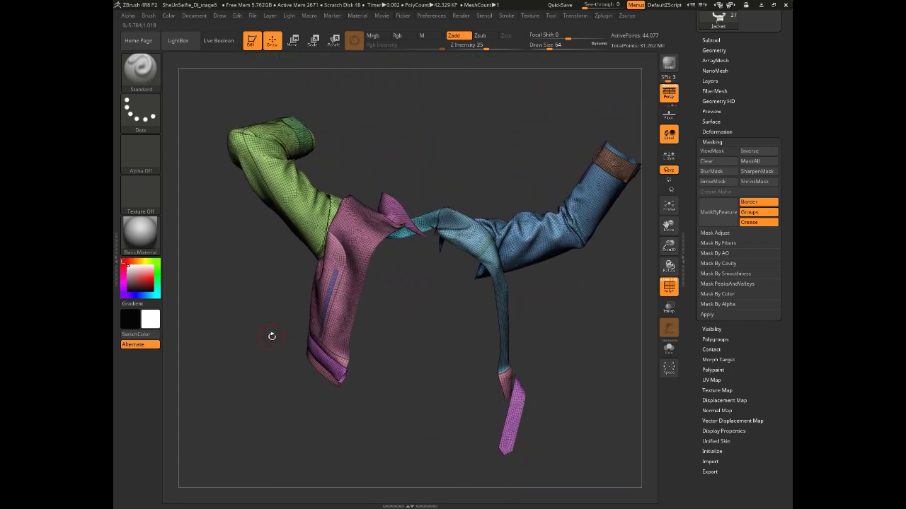
click(721, 50)
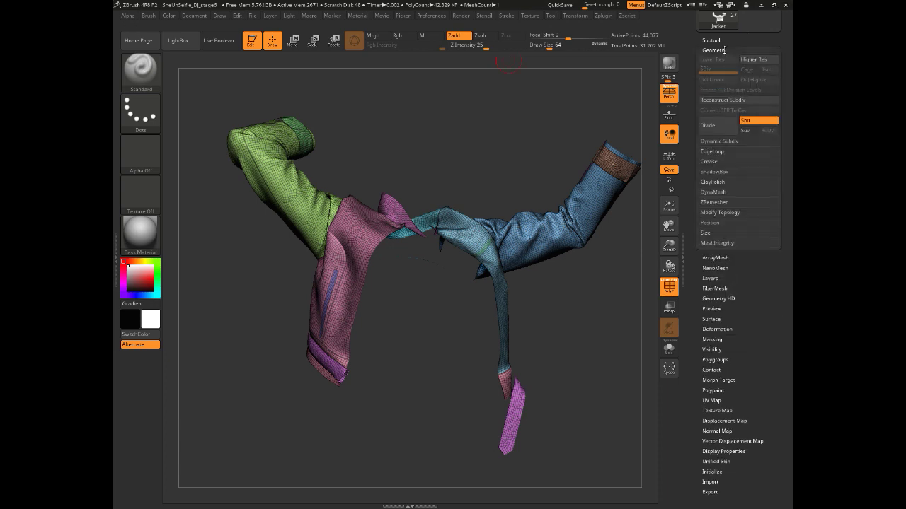
click(748, 122)
Divide the jacket mesh once to reach SDiv 2 without smoothing.
drag(237, 311, 298, 227)
mouse_move(262, 292)
mouse_down()
mouse_move(271, 289)
mouse_move(263, 293)
mouse_up()
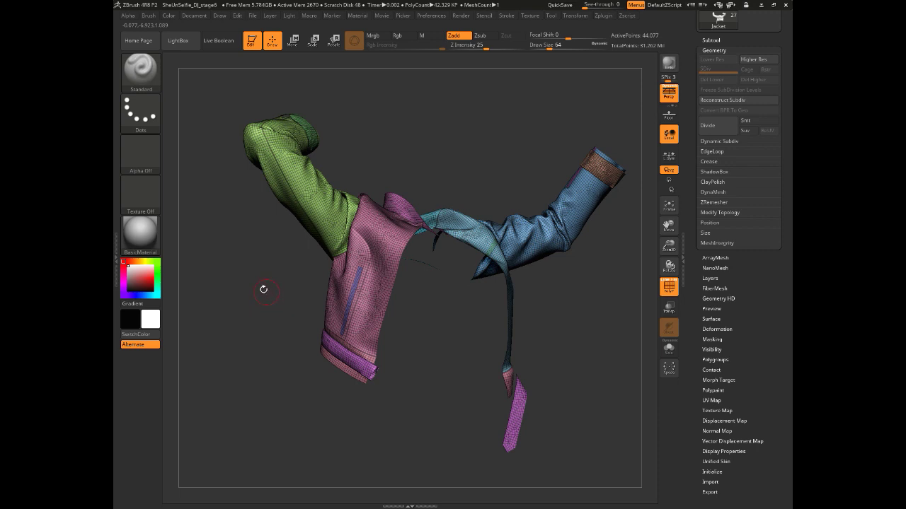
drag(263, 289, 258, 287)
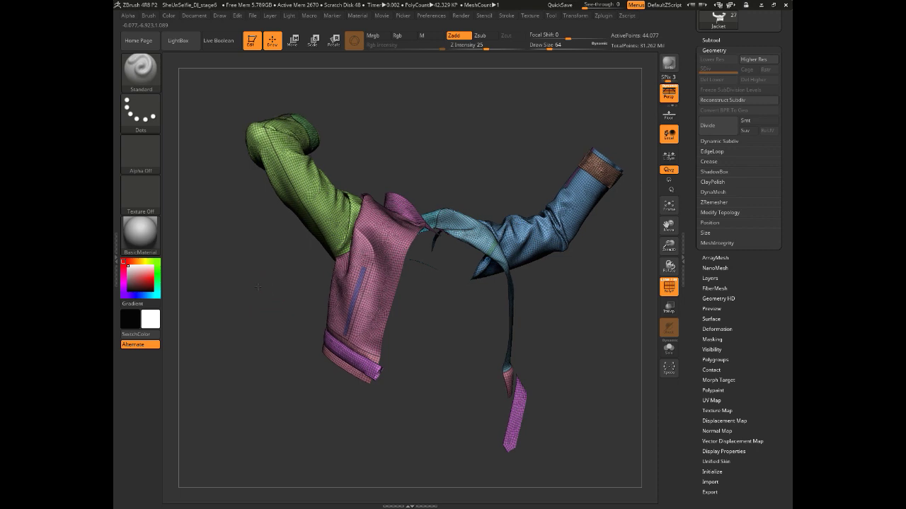
click(710, 126)
drag(235, 318, 248, 348)
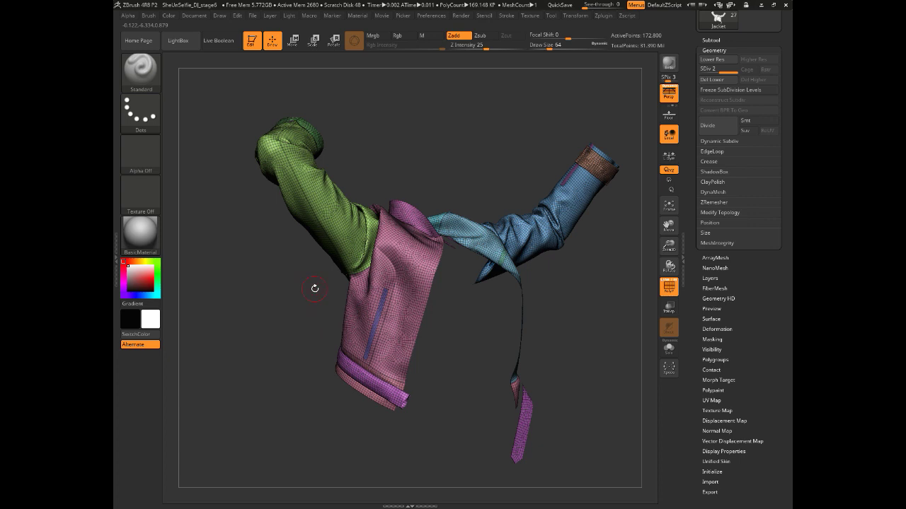
Open the Extract settings for the Jacket subtool and set Thick to 0.02.
click(708, 40)
drag(256, 319, 287, 307)
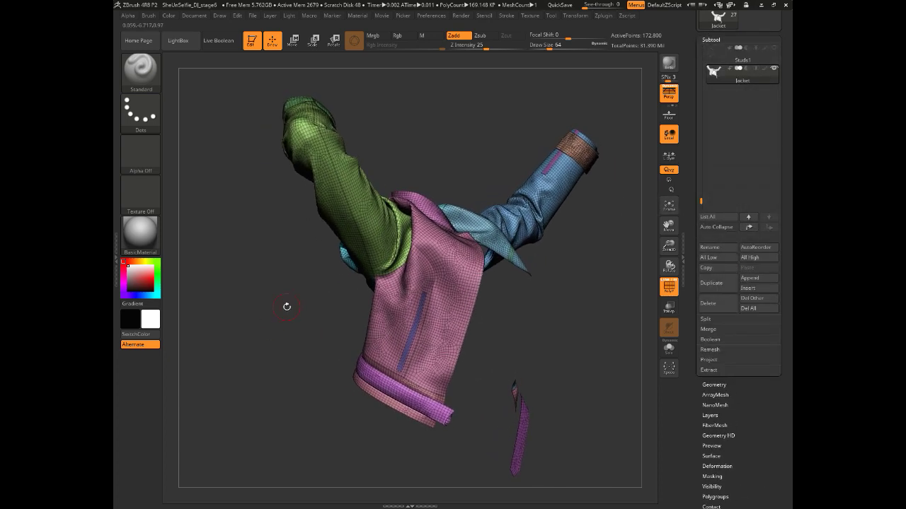
click(708, 370)
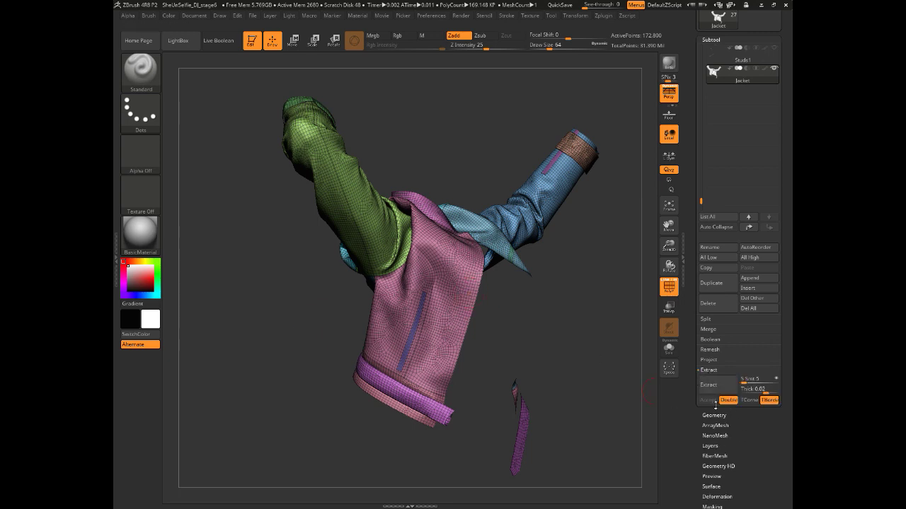
click(755, 389)
text(0.02)
key(Return)
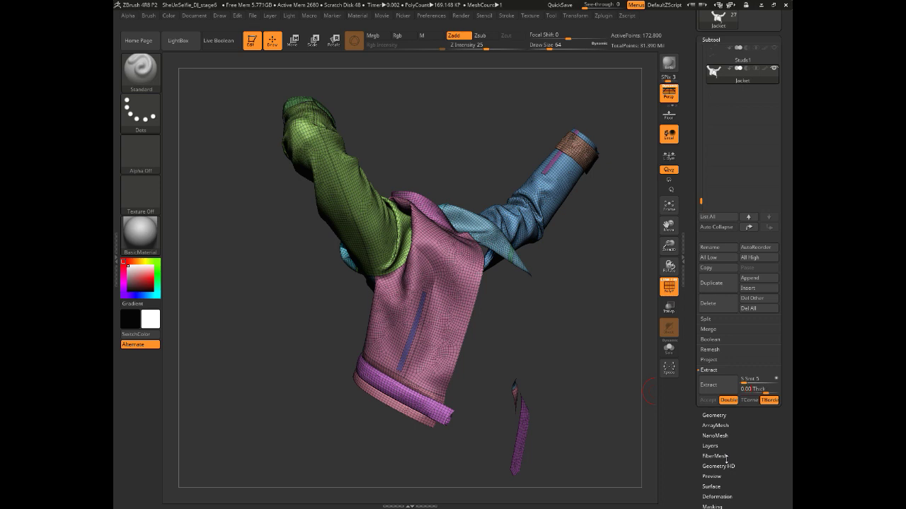
drag(283, 319, 264, 339)
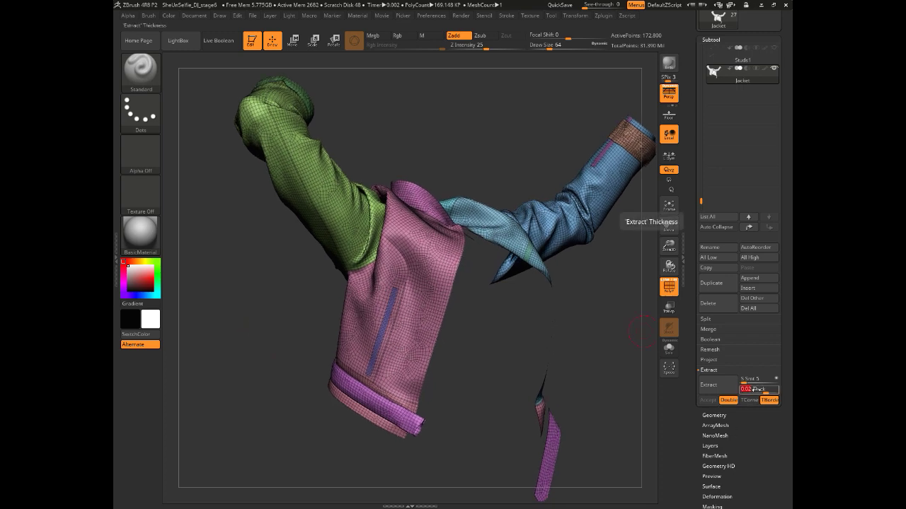
Isolate the pink front panel with the pocket slot and mask it completely.
ctrl+shift+click(391, 311)
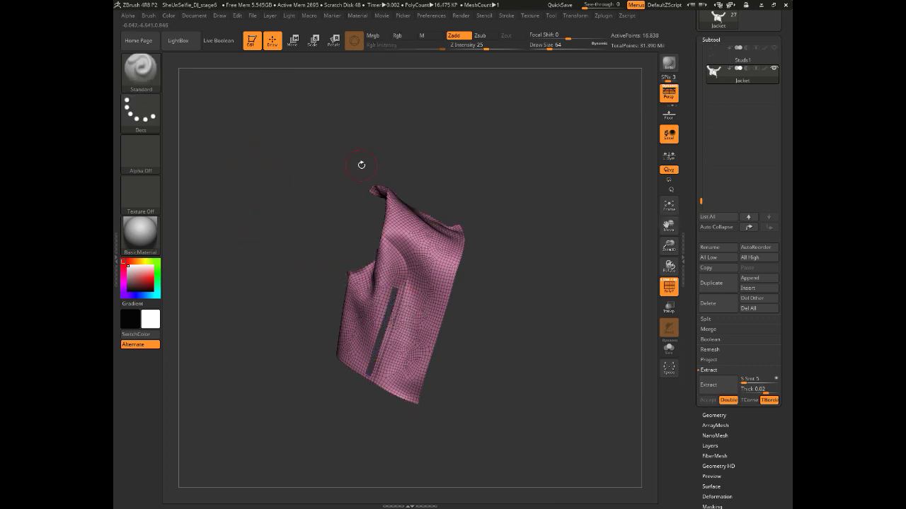
drag(265, 342, 261, 340)
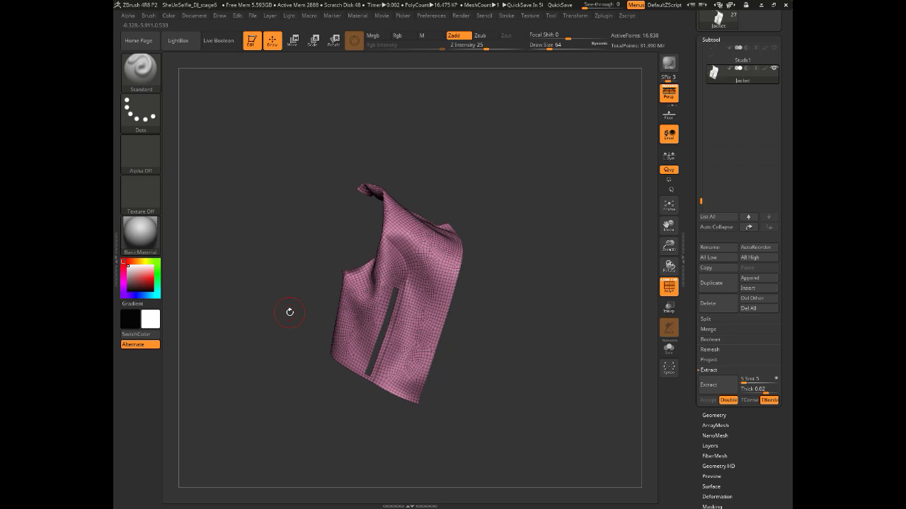
drag(257, 362, 278, 393)
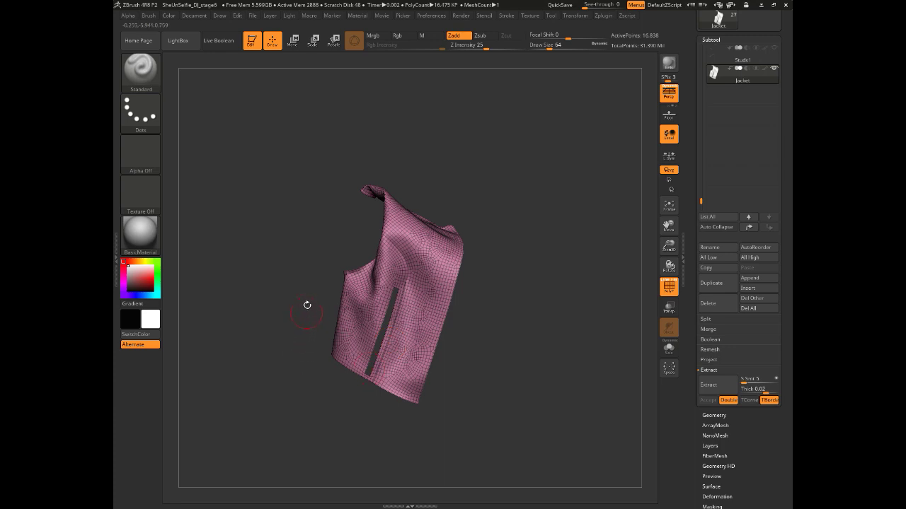
ctrl+drag(253, 118, 535, 443)
drag(276, 383, 277, 379)
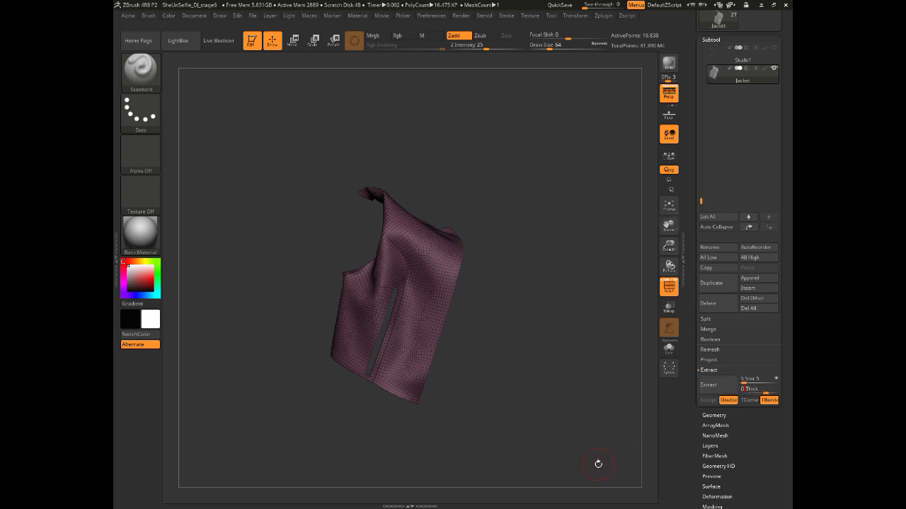
Extract the masked front panel with a Thick value of 0.001 and accept it as a new subtool.
click(710, 385)
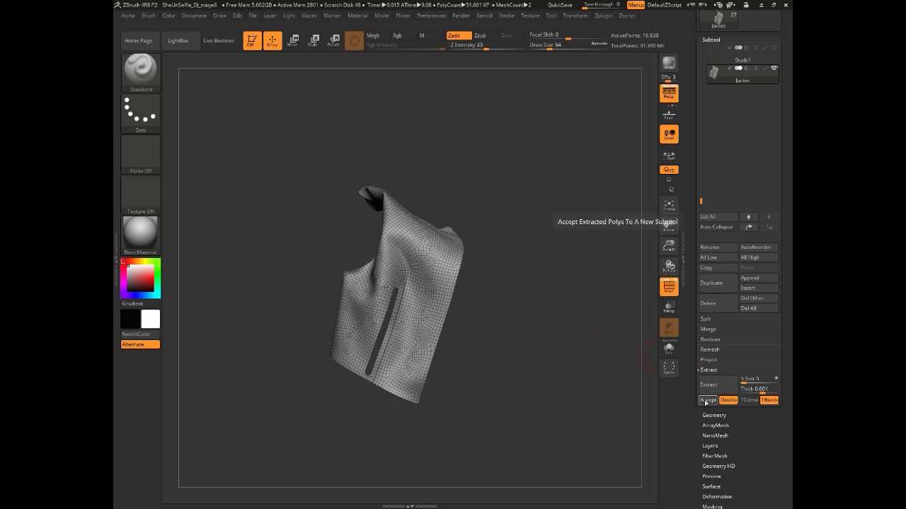
click(707, 400)
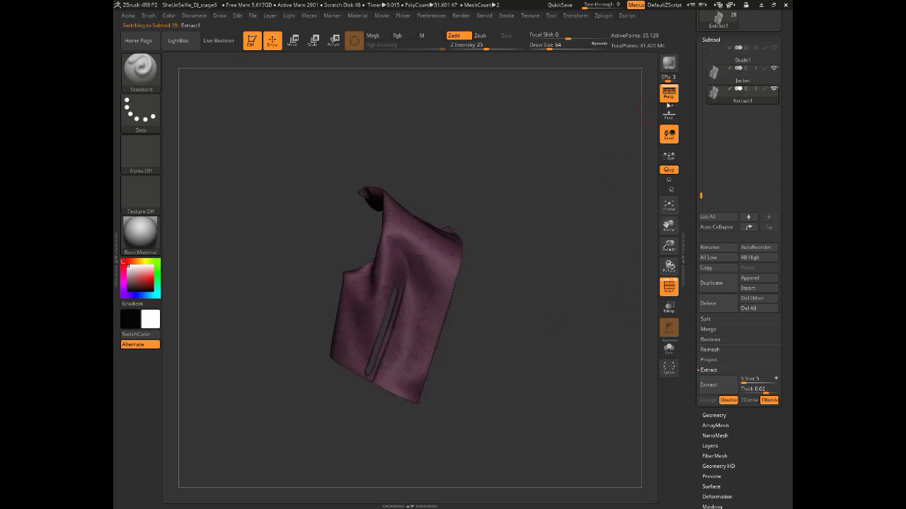
scroll(692, 89, up, 1)
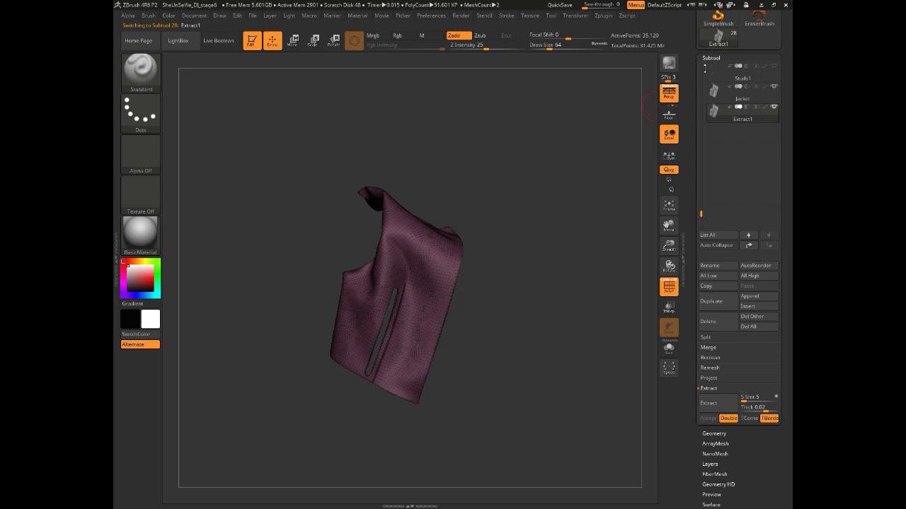
drag(697, 63, 694, 85)
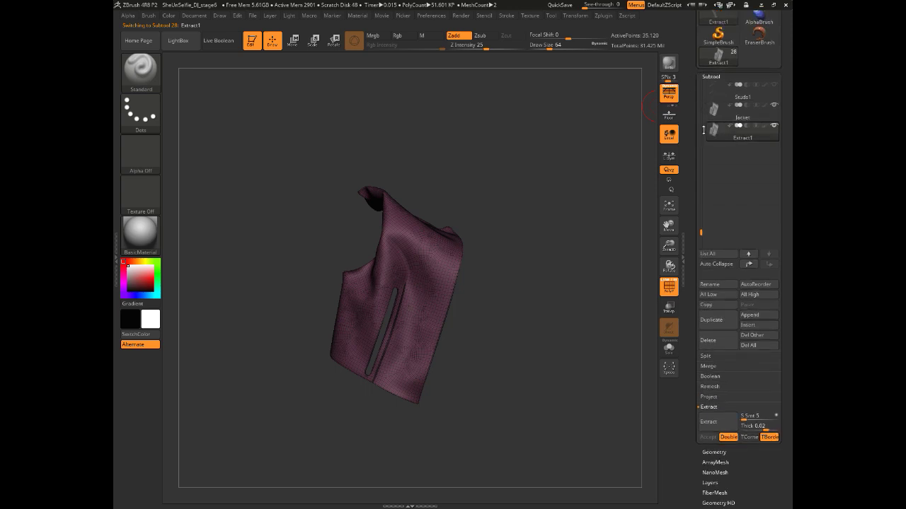
Return to the Jacket subtool, show all of its pieces and clear the mask.
click(747, 118)
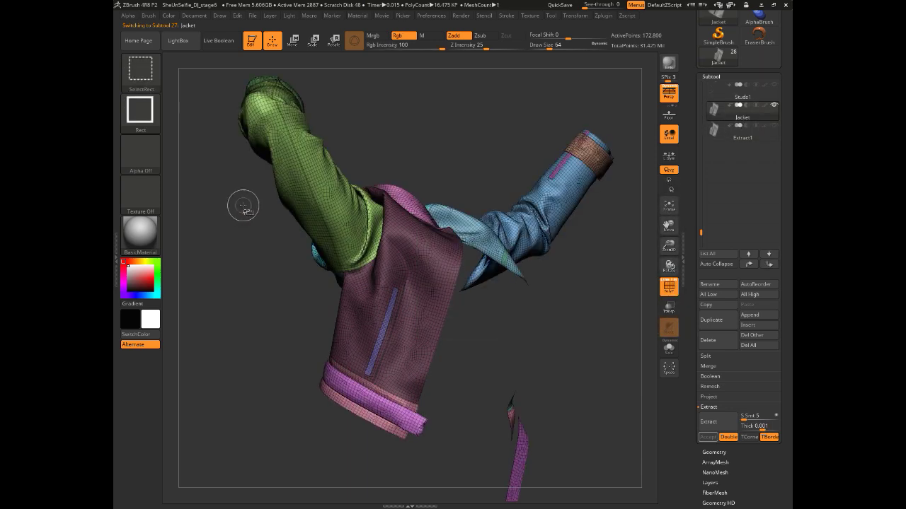
alt+drag(247, 283, 224, 226)
mouse_move(245, 162)
ctrl+mouse_down()
mouse_move(464, 296)
mouse_move(567, 471)
ctrl+mouse_up()
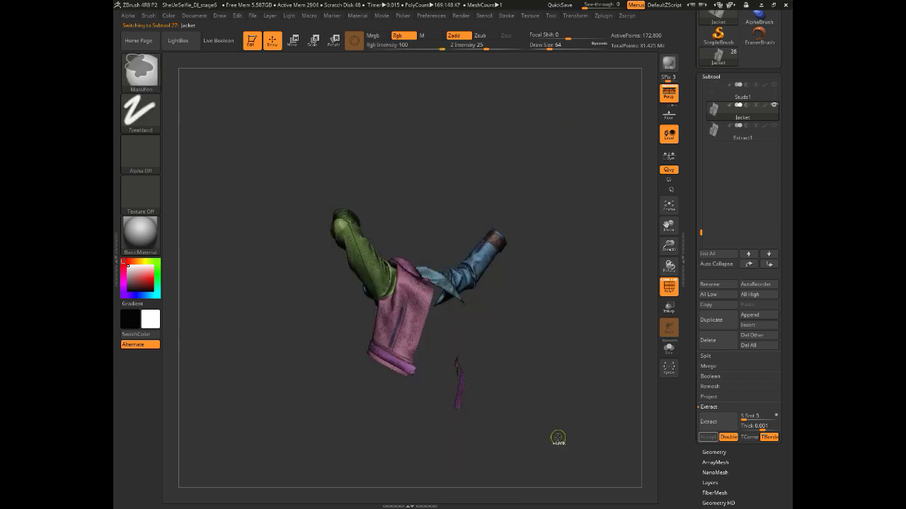
alt+drag(292, 343, 286, 311)
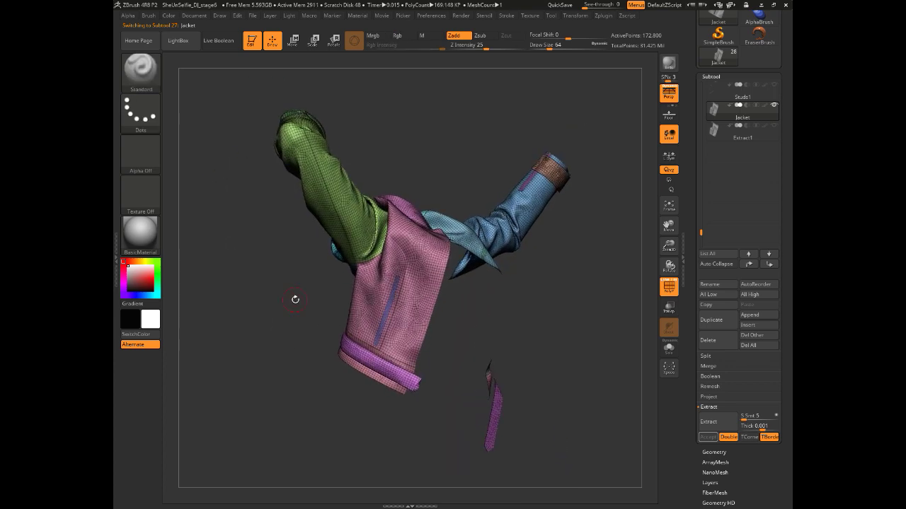
Select the Extract1 subtool, turn off PolyFrame and examine the extracted panel's surface and edges from several angles.
mouse_move(737, 137)
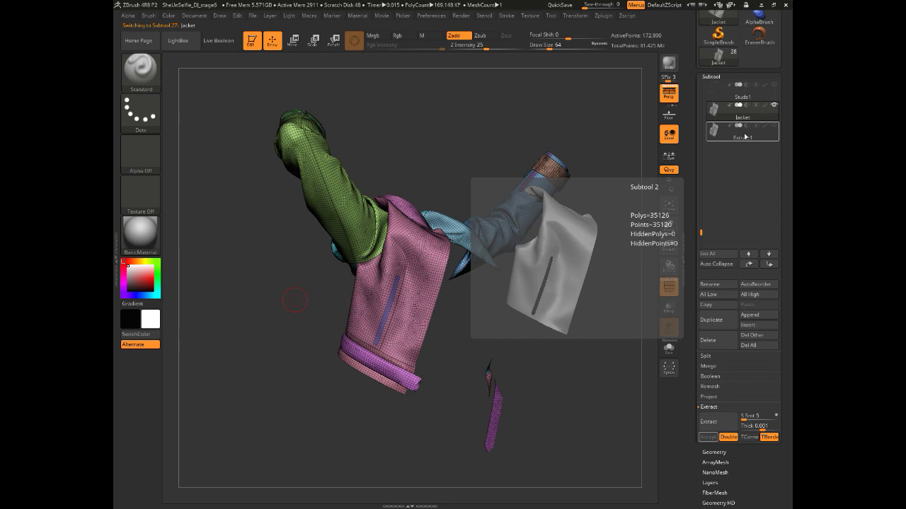
click(743, 134)
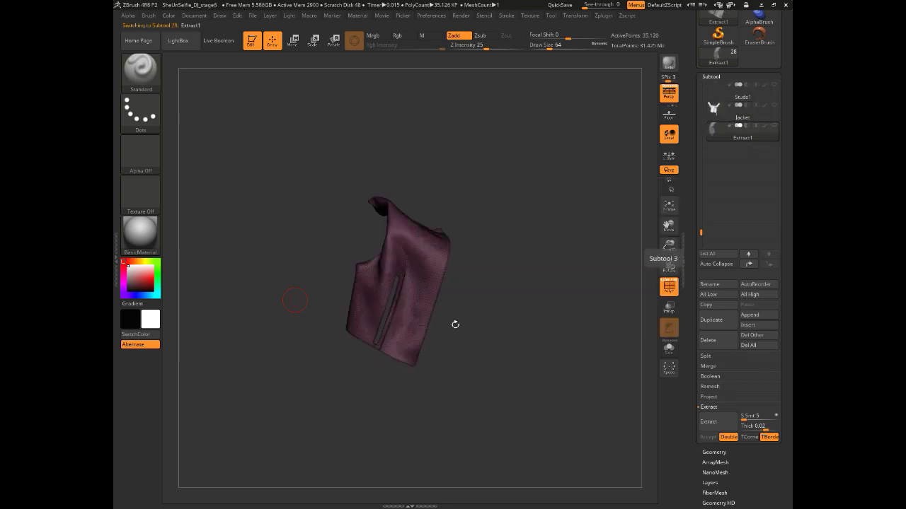
drag(276, 287, 233, 284)
drag(538, 275, 302, 289)
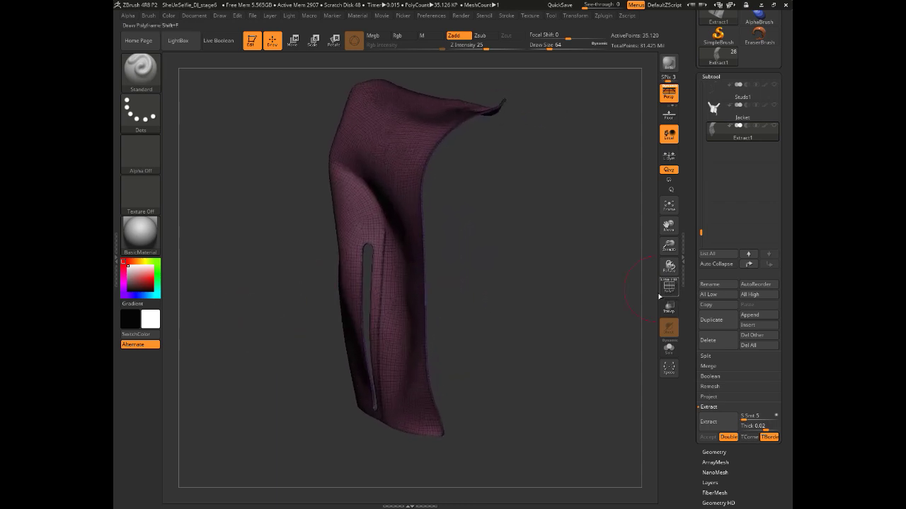
click(661, 293)
drag(234, 347, 281, 418)
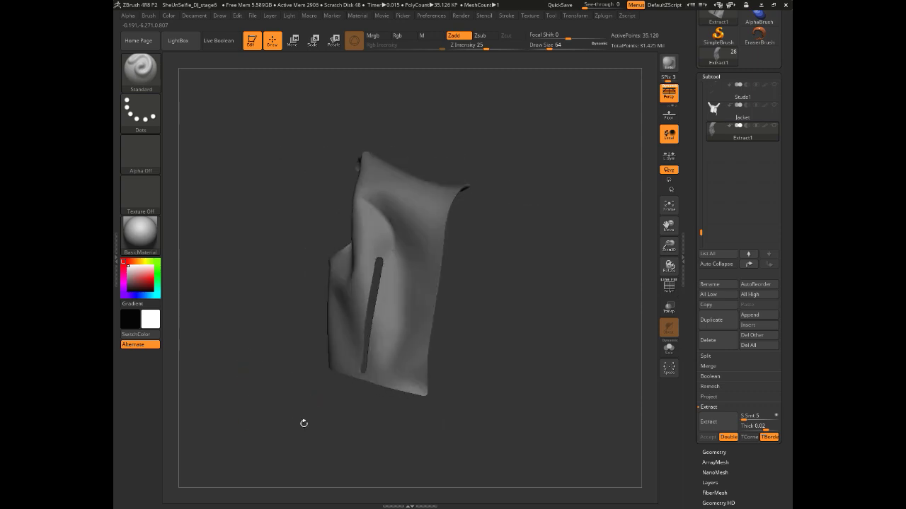
mouse_move(310, 423)
mouse_down()
mouse_move(269, 425)
mouse_move(297, 419)
mouse_move(307, 430)
mouse_up()
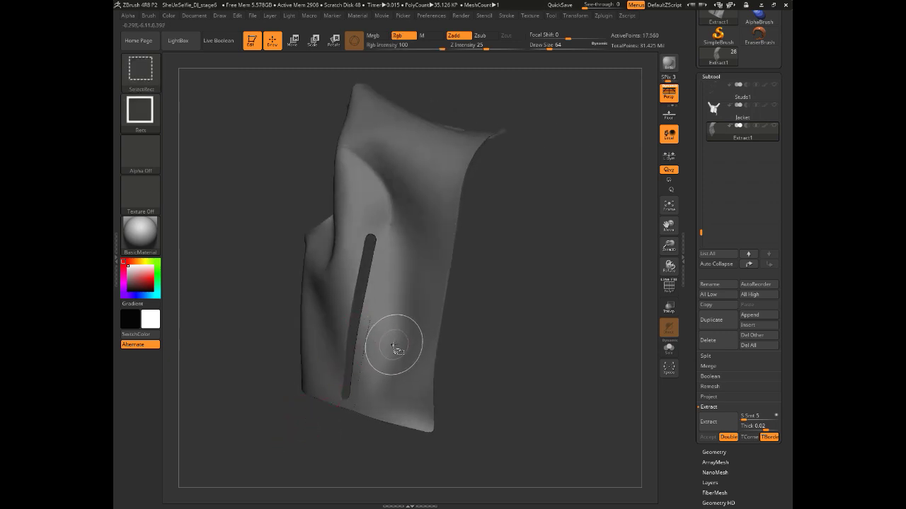
drag(231, 307, 290, 435)
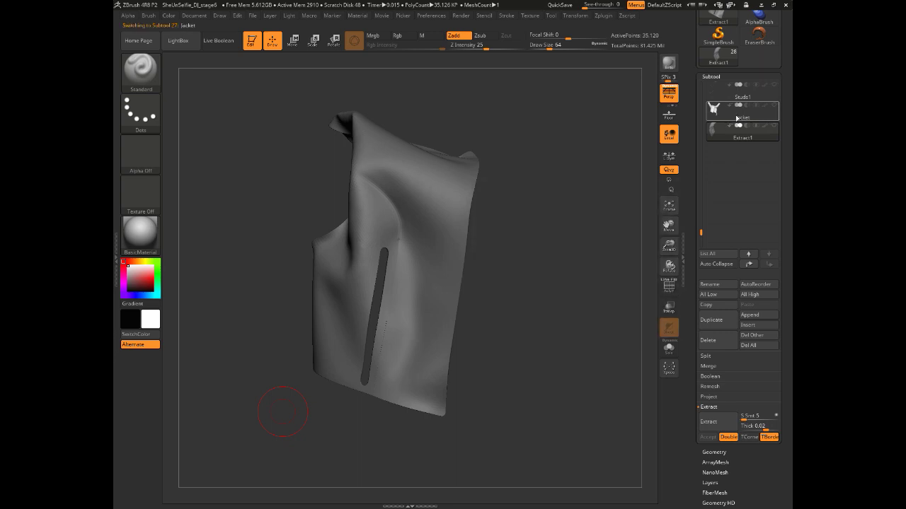
Isolate and mask the Jacket's back panel, then extract it with 0.001 thickness and accept it as a new subtool.
mouse_move(219, 306)
mouse_down()
mouse_move(215, 331)
mouse_move(262, 315)
mouse_move(291, 321)
mouse_up()
ctrl+shift+click(385, 307)
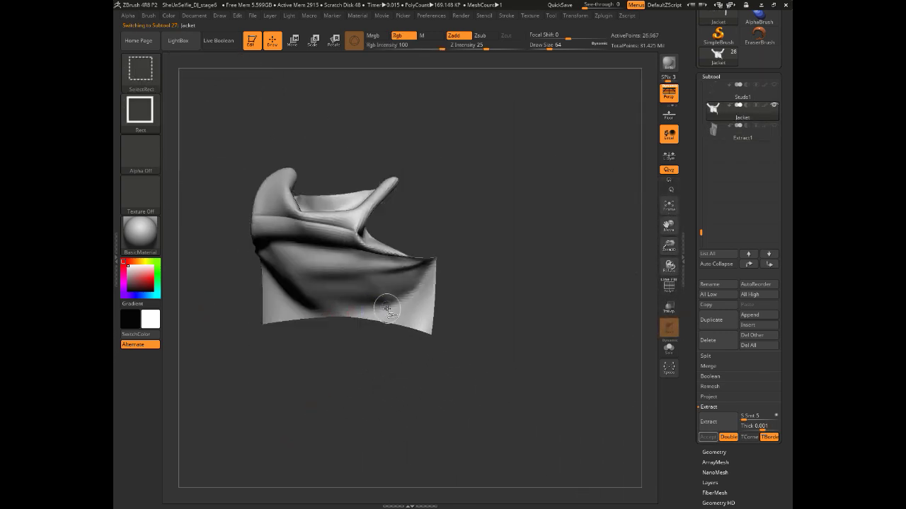
ctrl+drag(217, 136, 475, 360)
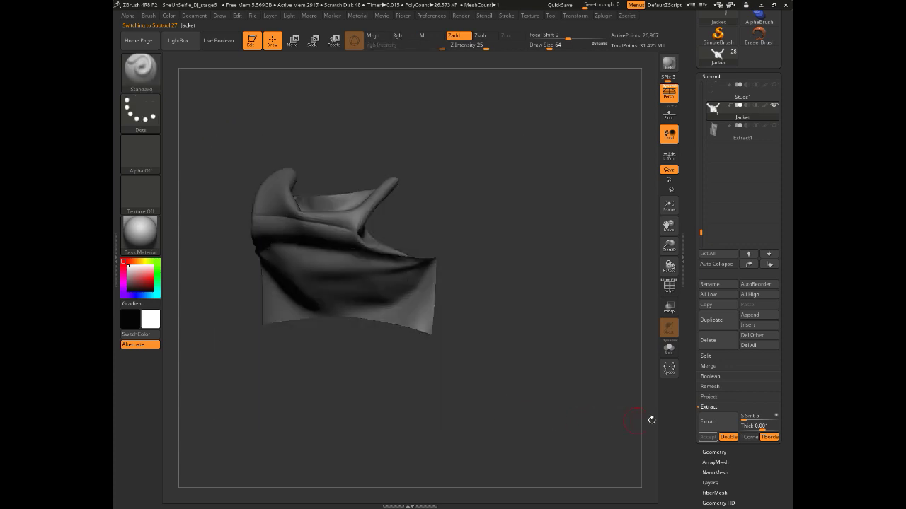
click(707, 422)
click(708, 438)
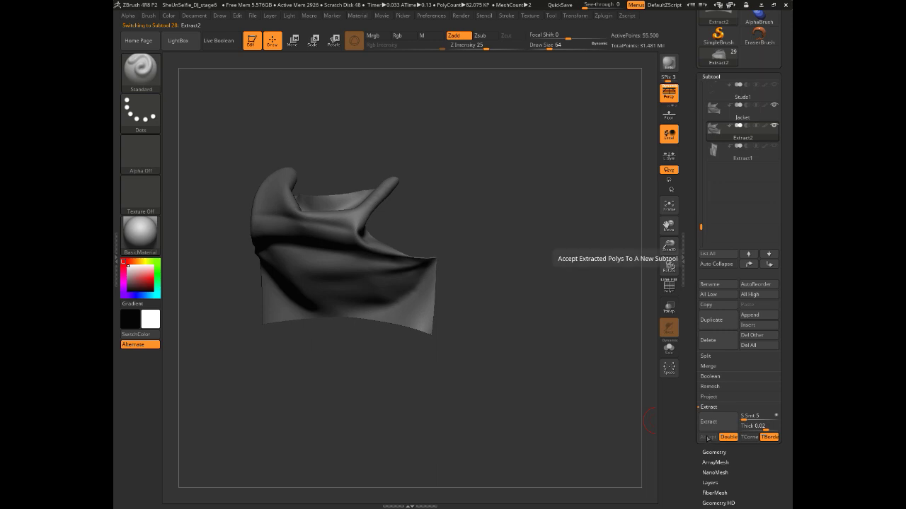
Hide the Jacket, show both extracted panels together and examine the side seam between them up close.
click(774, 106)
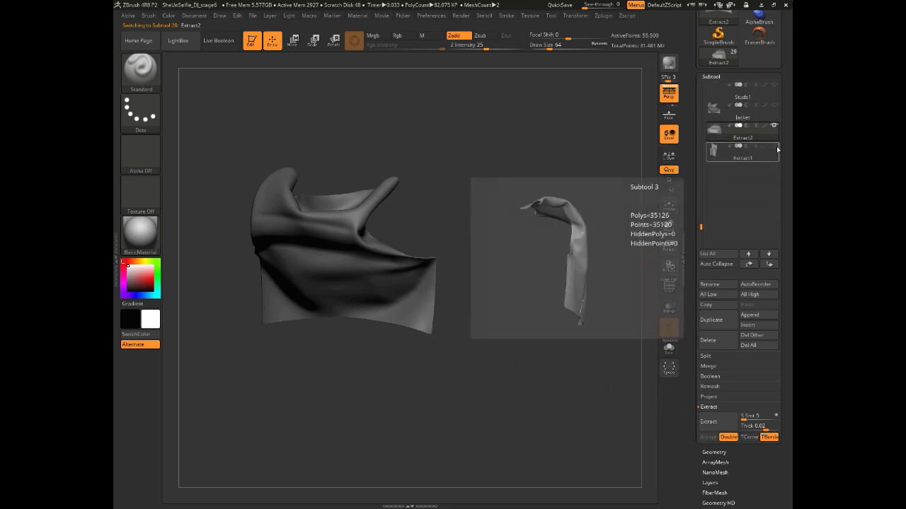
drag(607, 337, 458, 383)
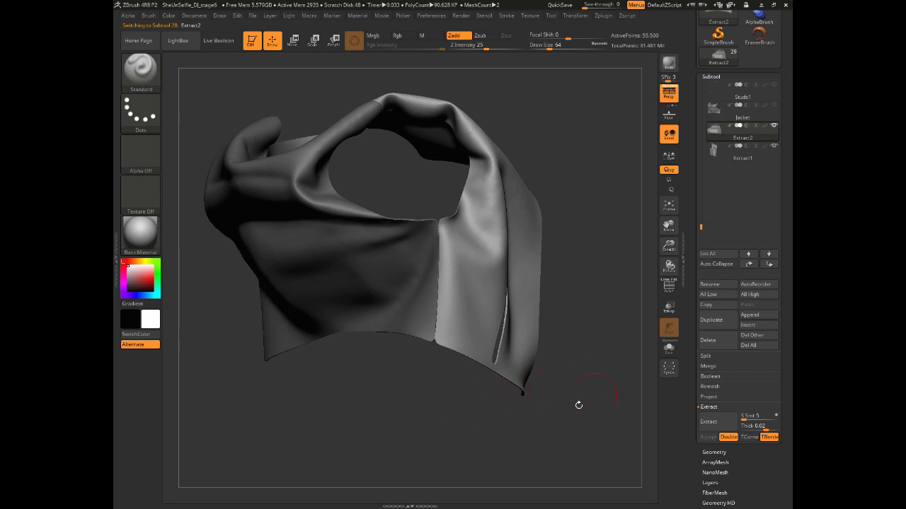
drag(579, 406, 484, 366)
ctrl+drag(543, 421, 541, 409)
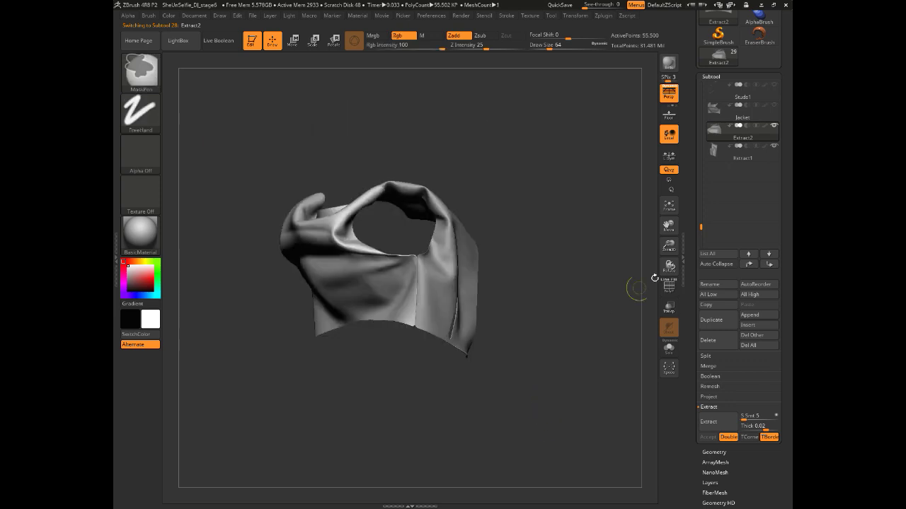
mouse_move(637, 303)
mouse_down()
mouse_move(376, 420)
mouse_move(401, 460)
mouse_move(402, 431)
mouse_move(437, 351)
mouse_up()
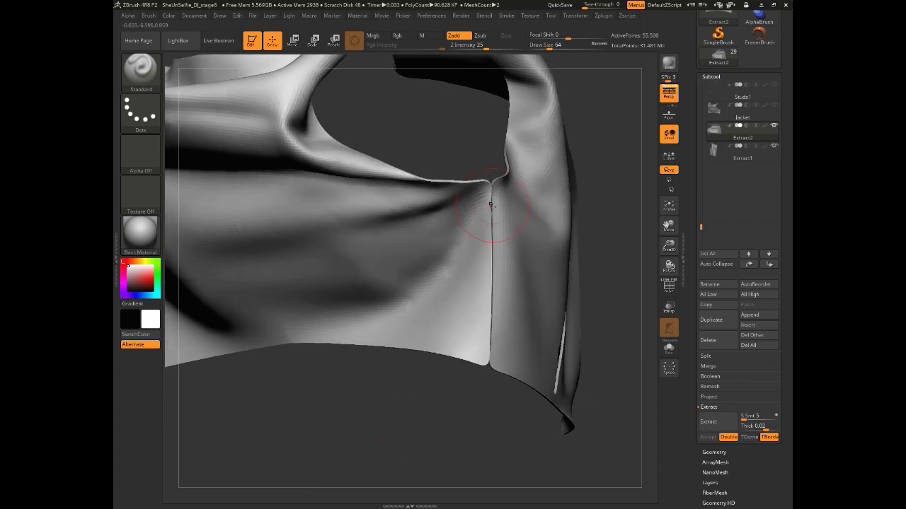
drag(458, 414, 439, 403)
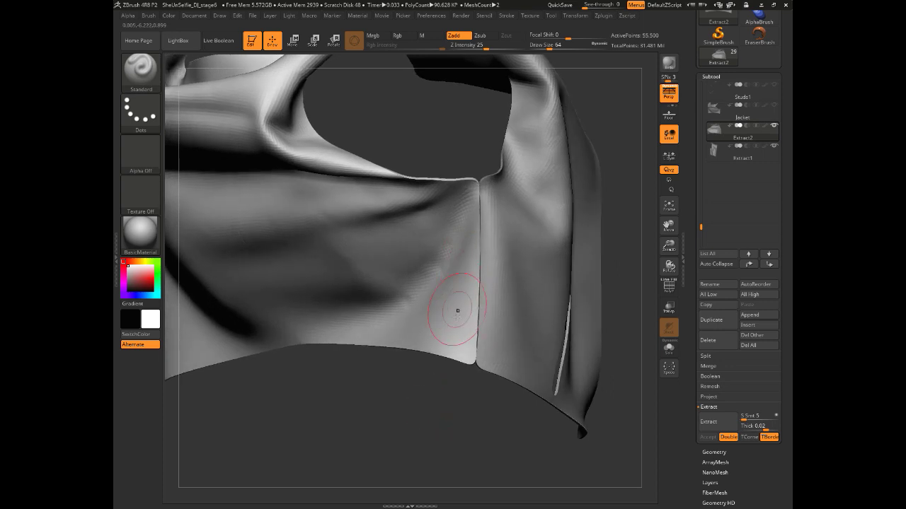
drag(432, 415, 437, 438)
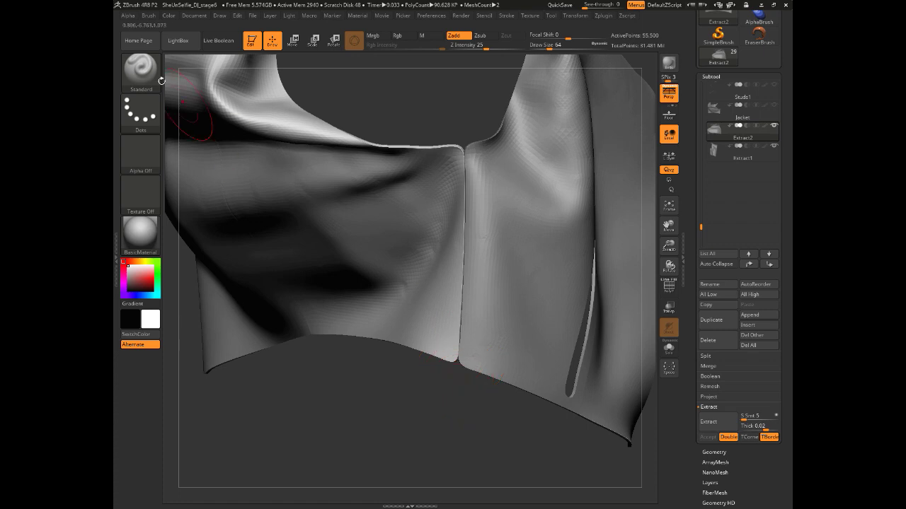
Choose the Move Topological brush and frame the two extracted panels.
click(147, 73)
click(515, 219)
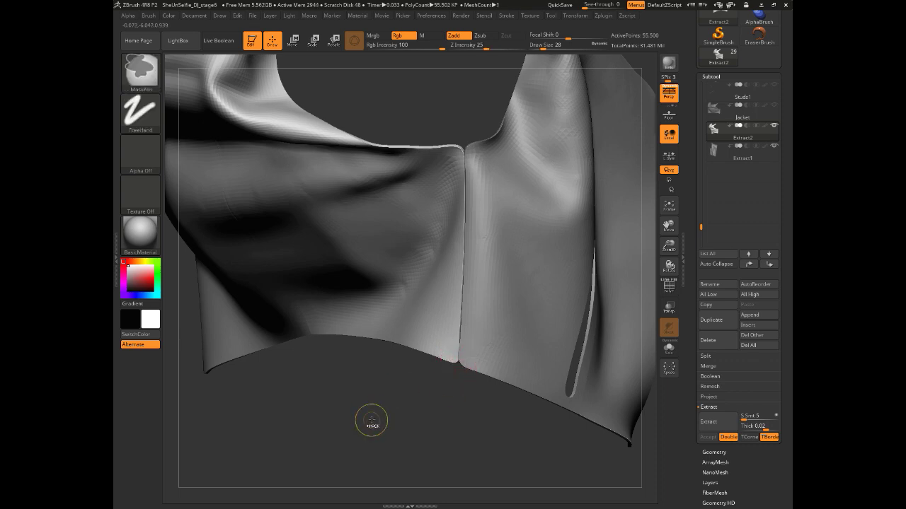
key(f)
drag(375, 420, 281, 334)
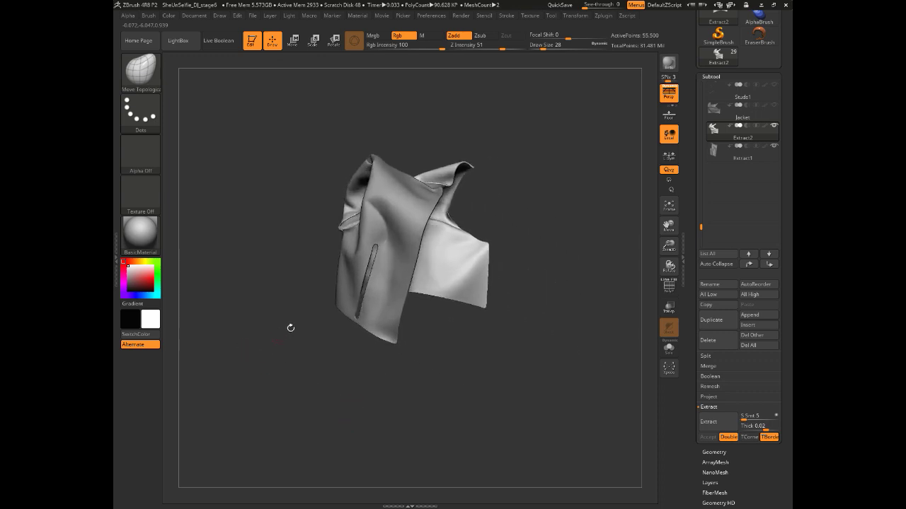
Return to the Jacket subtool, show all of its pieces and isolate a sleeve piece.
click(738, 118)
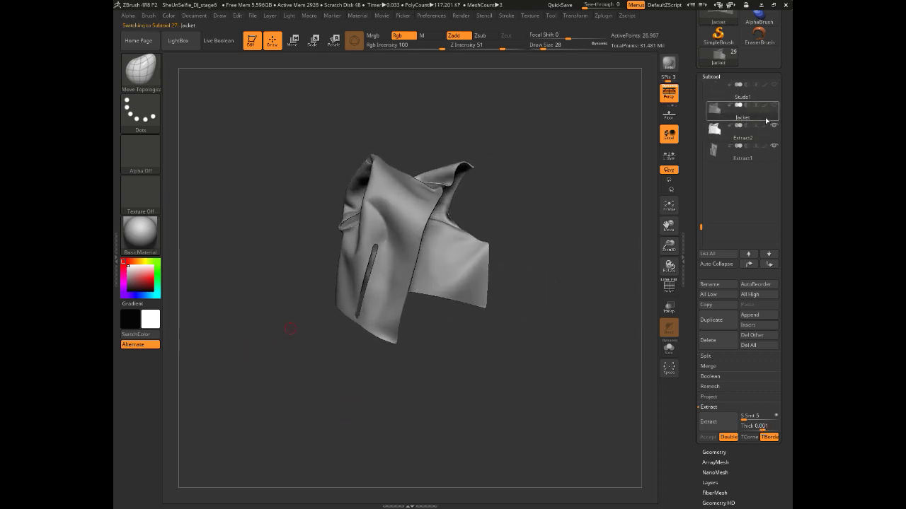
ctrl+shift+click(253, 163)
drag(282, 398, 373, 422)
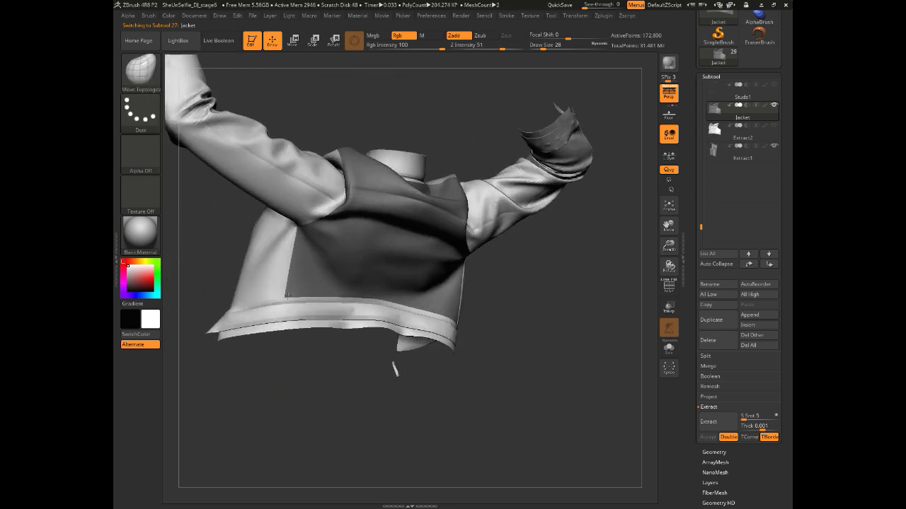
ctrl+shift+click(500, 223)
drag(549, 400, 322, 378)
Hide Extract1, mask the isolated sleeve piece, extract it with 0.001 thickness and accept it as a new subtool.
click(774, 146)
ctrl+click(322, 377)
click(718, 422)
click(707, 437)
Show the whole Jacket again and isolate one long, narrow sleeve piece.
ctrl+click(339, 425)
ctrl+shift+click(340, 424)
drag(339, 425, 413, 440)
ctrl+shift+click(340, 311)
drag(453, 396, 507, 375)
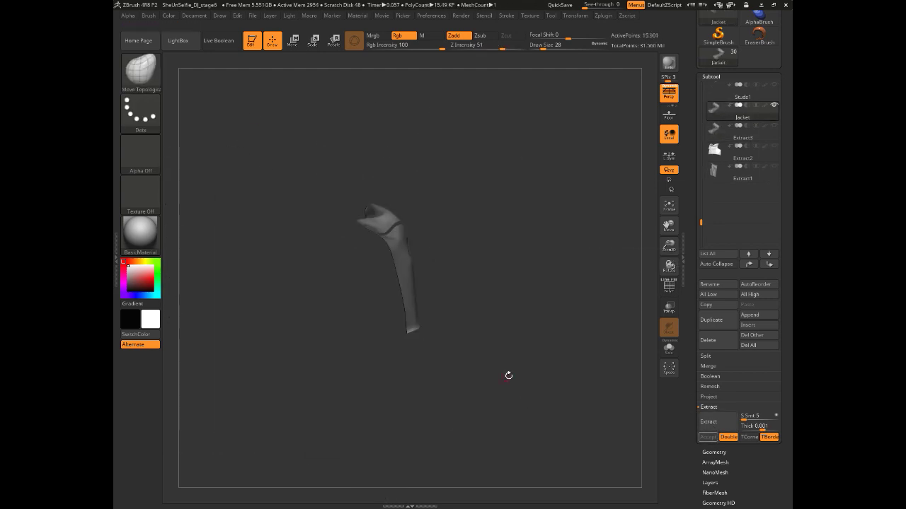
Mask the isolated narrow sleeve piece, extract it with 0.001 thickness and accept it as a new subtool.
ctrl+click(507, 375)
click(718, 421)
click(708, 437)
Return to the Jacket, isolate another garment piece, mask all of it and extract it as its own 0.001-thick subtool.
click(774, 125)
ctrl+shift+click(457, 242)
ctrl+drag(305, 83, 582, 331)
click(717, 422)
click(707, 438)
Isolate and mask one more Jacket piece and accept its extraction as a new subtool.
ctrl+shift+click(505, 315)
ctrl+shift+click(510, 150)
click(717, 421)
click(711, 437)
Show the whole Jacket, isolate and mask the hanging belt strip, and extract it as a new subtool.
click(750, 111)
ctrl+shift+click(187, 104)
drag(187, 103, 269, 113)
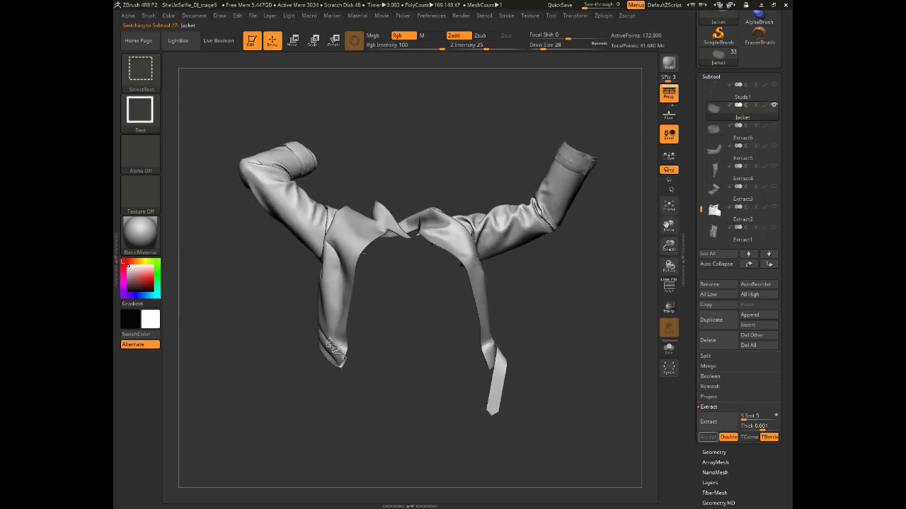
ctrl+shift+click(500, 386)
ctrl+click(581, 424)
drag(762, 429, 764, 429)
click(718, 421)
click(708, 438)
Return to the full Jacket, isolate and mask the next panel, and accept its extraction as a new subtool.
drag(700, 168, 701, 188)
click(742, 174)
ctrl+shift+click(311, 111)
drag(333, 424, 399, 441)
ctrl+shift+click(299, 205)
ctrl+click(279, 188)
click(718, 422)
click(708, 437)
Show all of the Jacket's pieces with the polygroup wireframe turned on.
click(739, 174)
click(719, 181)
ctrl+shift+click(338, 410)
drag(337, 411, 410, 425)
click(774, 167)
drag(527, 350, 619, 333)
click(773, 167)
drag(618, 295, 463, 316)
key(shift+f)
Isolate and mask a thin, narrow strip of the Jacket, and extract it with 0.001 thickness as a new subtool.
ctrl+shift+click(393, 294)
ctrl+click(463, 315)
click(710, 422)
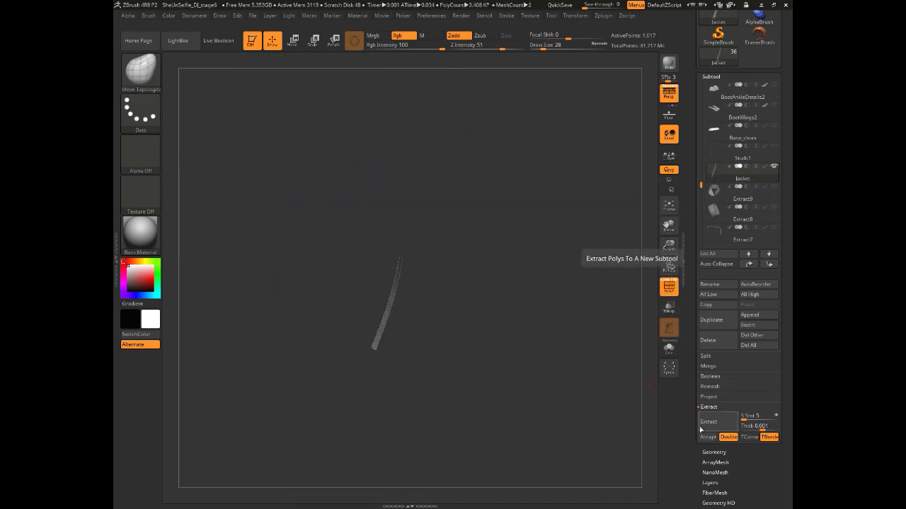
click(708, 436)
Show the whole Jacket again, isolate and mask another polygroup, and accept its extraction as a new subtool.
click(719, 172)
ctrl+shift+click(601, 177)
drag(600, 178, 509, 397)
ctrl+shift+click(512, 211)
ctrl+click(601, 319)
click(710, 422)
click(707, 436)
Hide the newest extract, isolate and mask the next polygroup of the full Jacket, and extract it as a subtool.
click(719, 172)
click(773, 187)
ctrl+shift+click(606, 297)
drag(607, 297, 488, 160)
ctrl+shift+click(515, 260)
ctrl+click(602, 319)
click(710, 422)
click(712, 437)
Return to the Jacket, isolate a thin diagonal strip, extract it with 0.001 thickness and accept the new subtool.
click(719, 172)
click(774, 186)
ctrl+shift+click(607, 283)
drag(607, 283, 495, 318)
ctrl+shift+click(589, 286)
click(709, 422)
click(707, 437)
Show the full Jacket from behind, isolate the band along its back hem and extract it as a new subtool.
drag(566, 234, 608, 184)
click(754, 177)
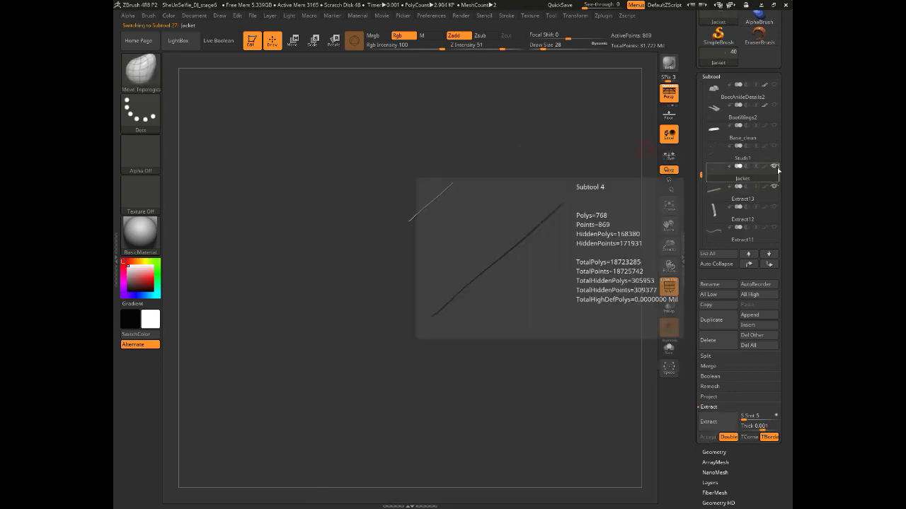
click(773, 168)
drag(601, 319, 289, 340)
click(774, 168)
ctrl+shift+click(605, 180)
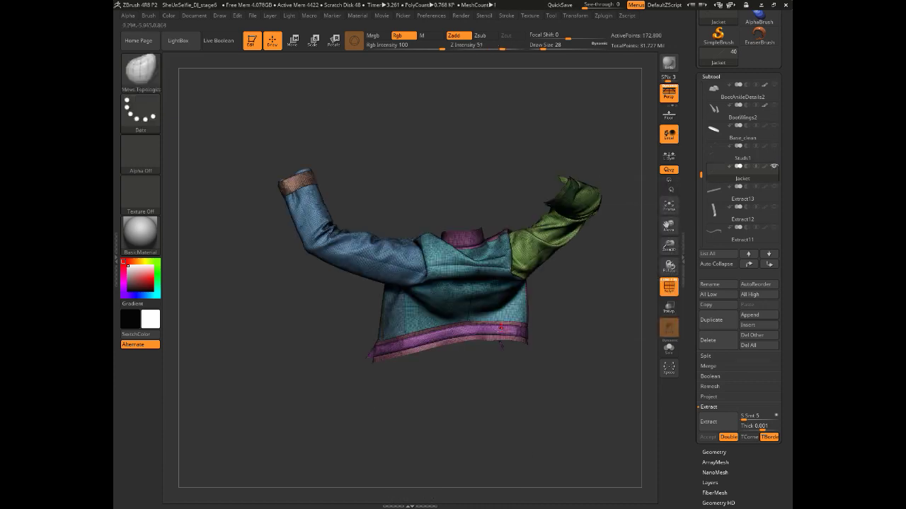
ctrl+shift+click(516, 331)
click(709, 422)
click(709, 437)
Turn off the polygroup wireframe and switch the visibility of the Jacket and newest extract to view the extracted pieces.
key(shift+f)
click(773, 167)
click(773, 187)
drag(598, 319, 238, 324)
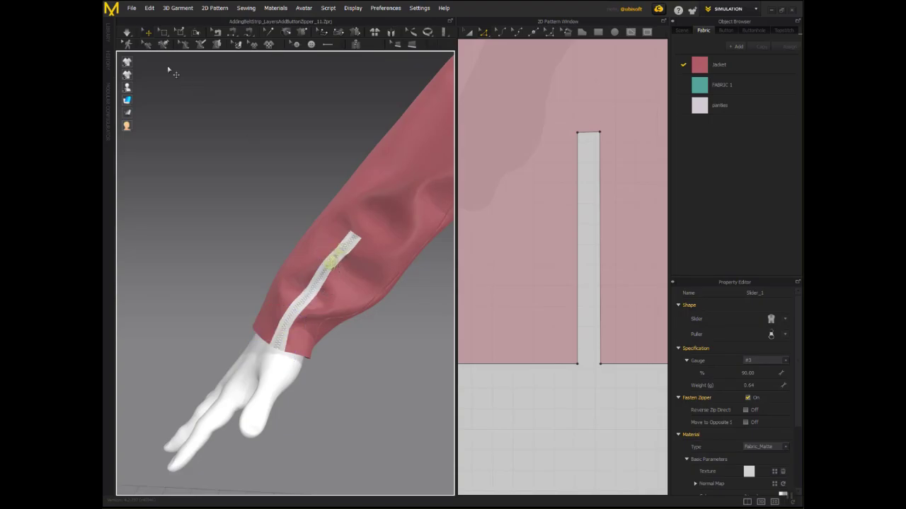
Switch to Marvelous Designer, simulate the sleeve's cuff zipper and select the zipper slider.
click(129, 31)
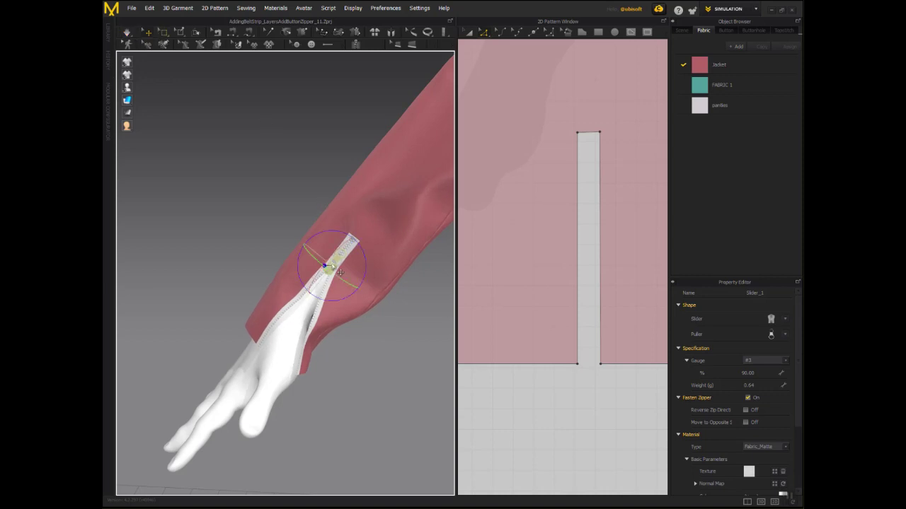
right_drag(255, 227, 333, 256)
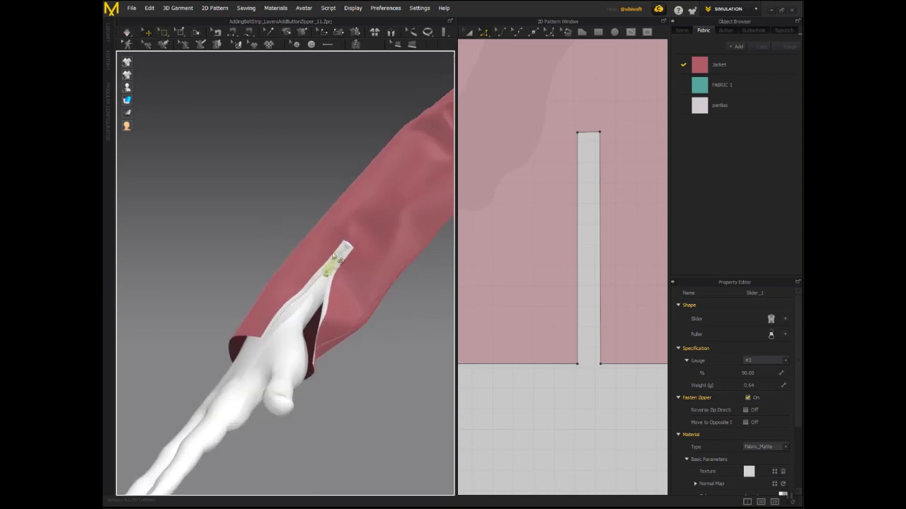
click(290, 191)
click(328, 273)
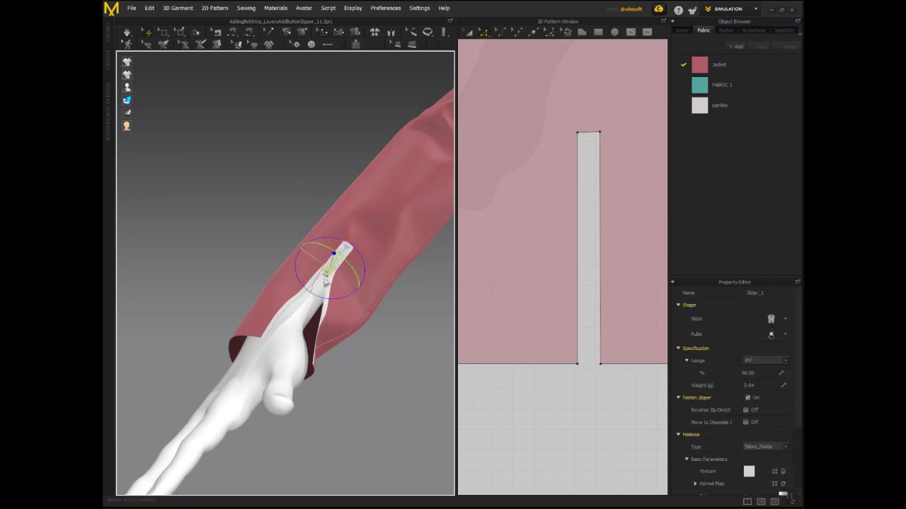
Move the zipper slider down along the zipper toward the cuff and simulate the garment.
right_drag(318, 234, 286, 217)
drag(347, 267, 332, 290)
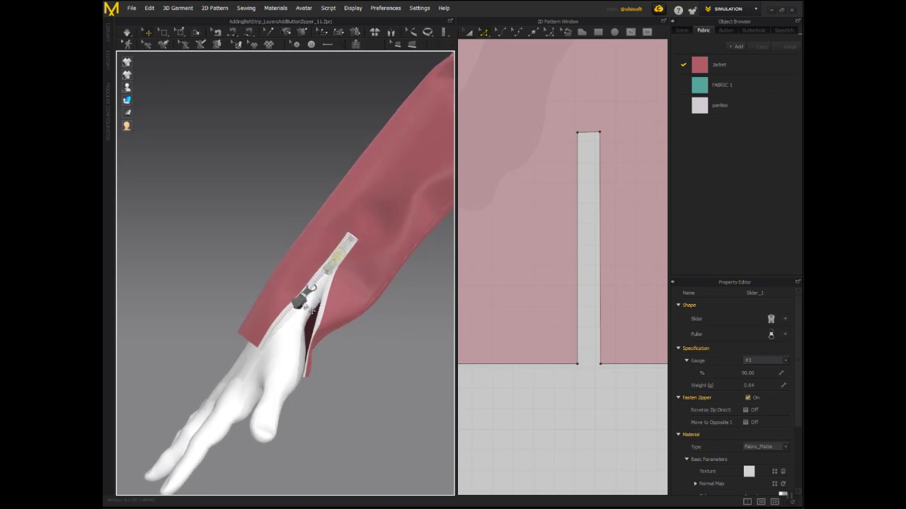
drag(311, 310, 311, 310)
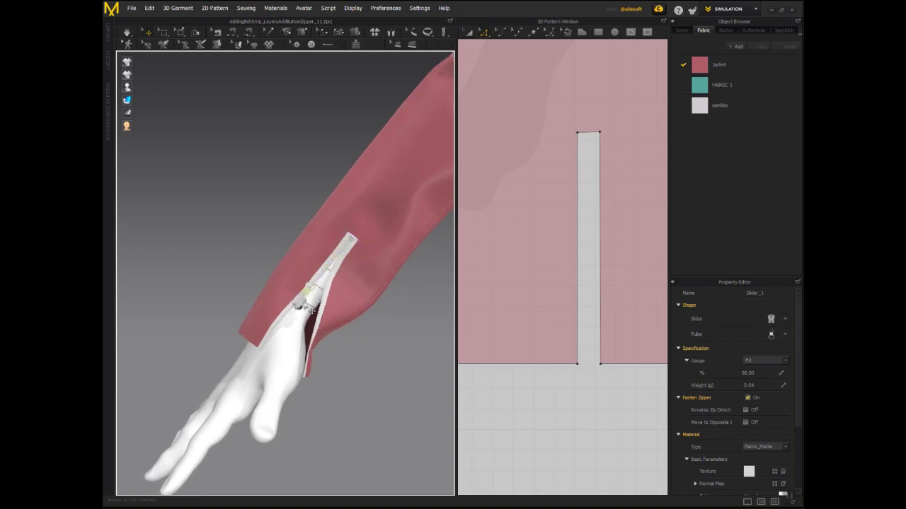
click(128, 31)
Examine the simulated cuff zipper and the jacket sleeve on the avatar from several angles and distances.
mouse_move(242, 114)
right_down()
mouse_move(268, 117)
mouse_move(247, 111)
right_up()
scroll(251, 127, down, 3)
scroll(251, 126, down, 2)
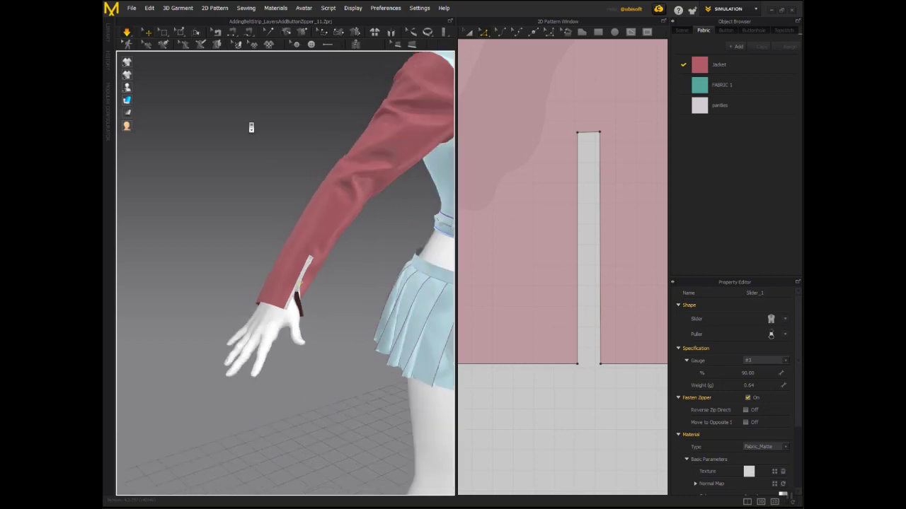
middle_drag(251, 123, 181, 154)
click(206, 160)
scroll(205, 161, down, 3)
right_drag(205, 161, 163, 154)
right_drag(225, 161, 184, 119)
middle_drag(191, 121, 225, 150)
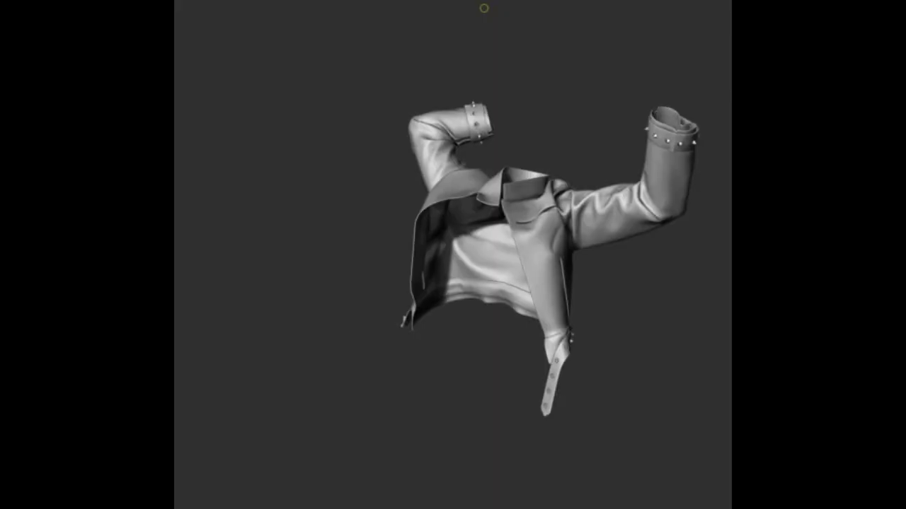